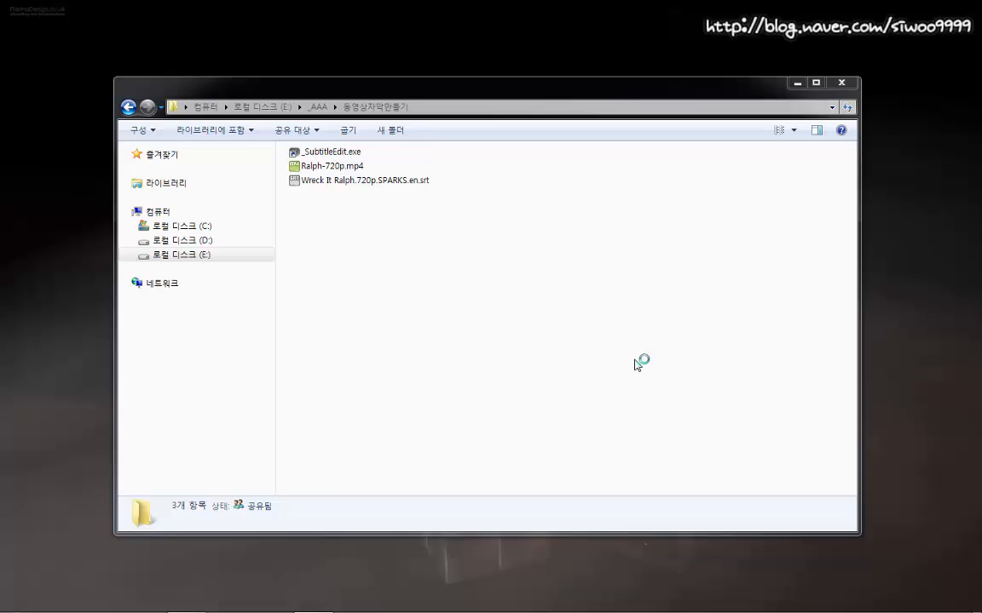
# Step: Play Ralph-720p.mp4 in GOM Player, skim ahead through the clip, and close the player
pyautogui.click(345, 155)
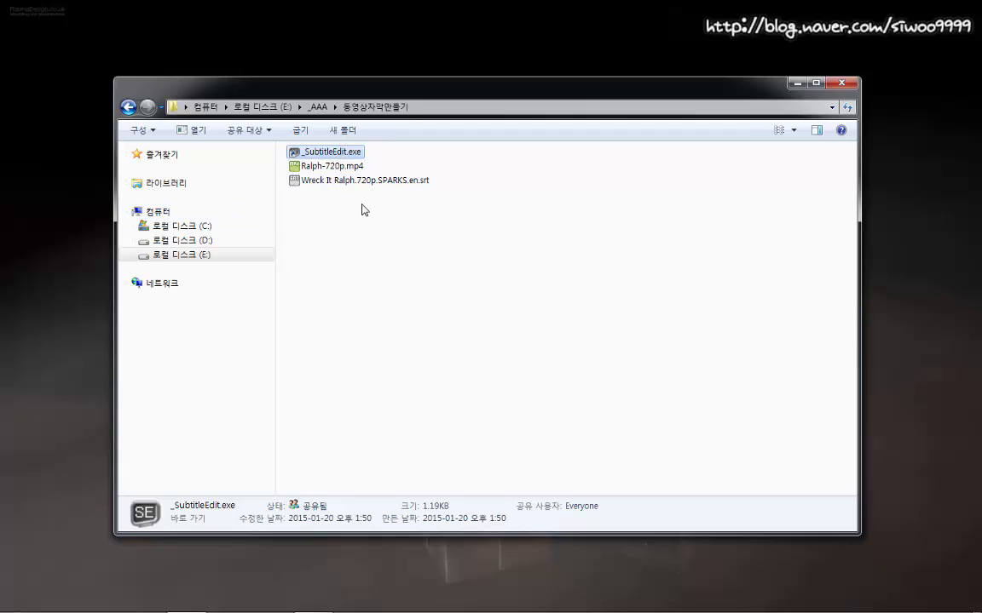
pyautogui.doubleClick(329, 165)
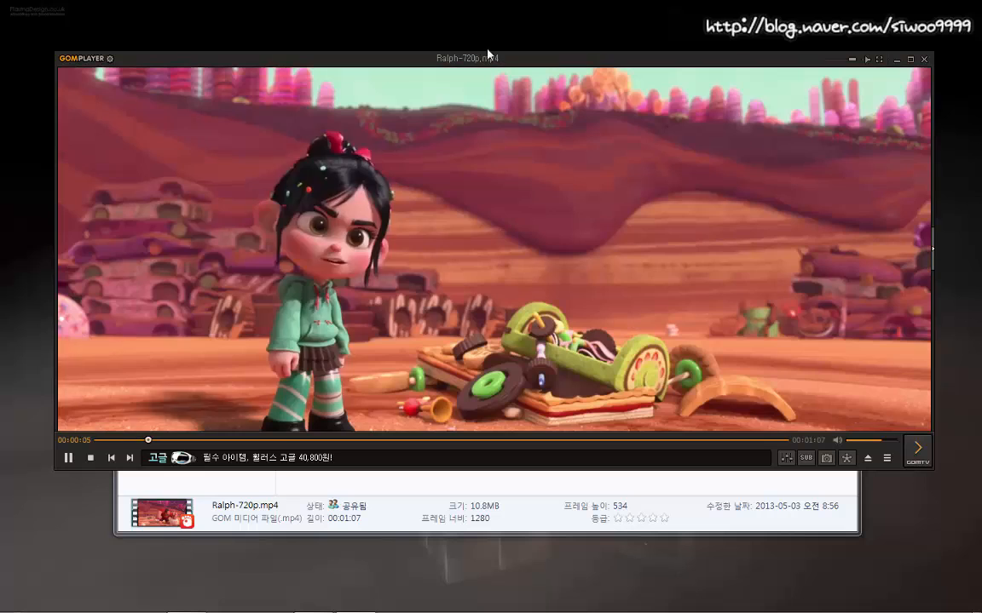
pyautogui.moveTo(487, 53); pyautogui.dragTo(474, 66)
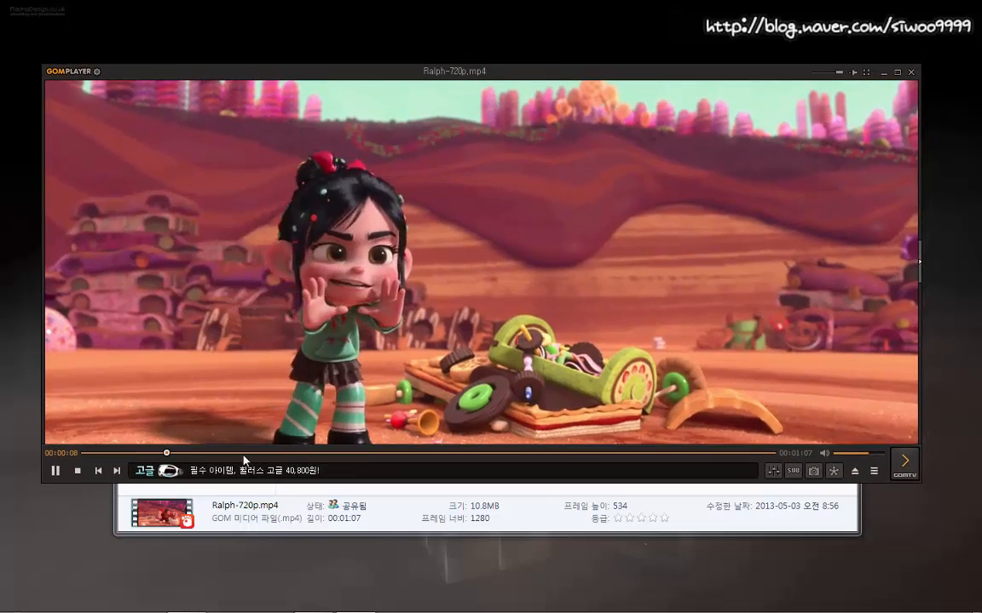
pyautogui.moveTo(245, 453); pyautogui.dragTo(514, 457)
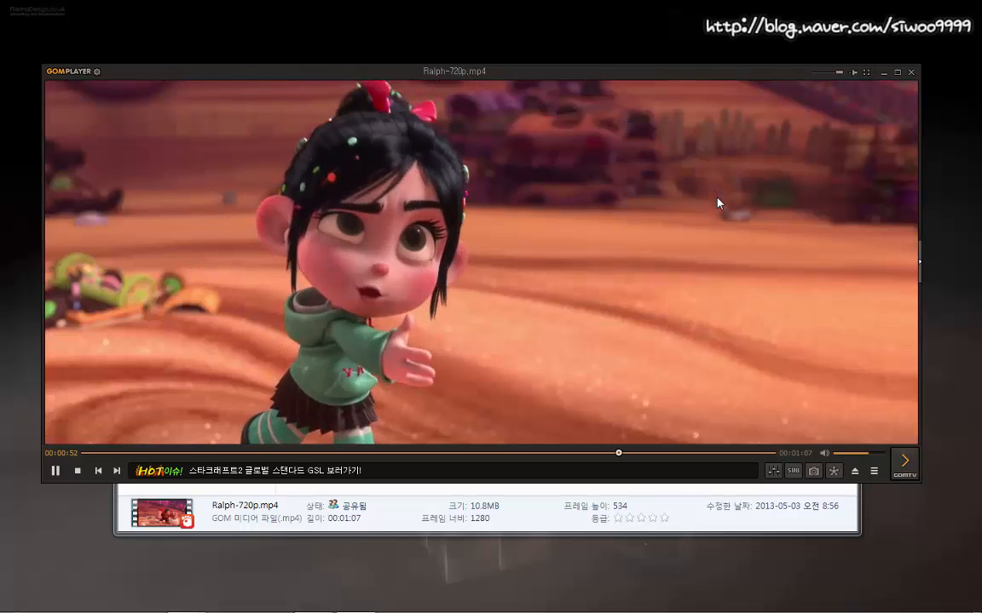
pyautogui.click(910, 72)
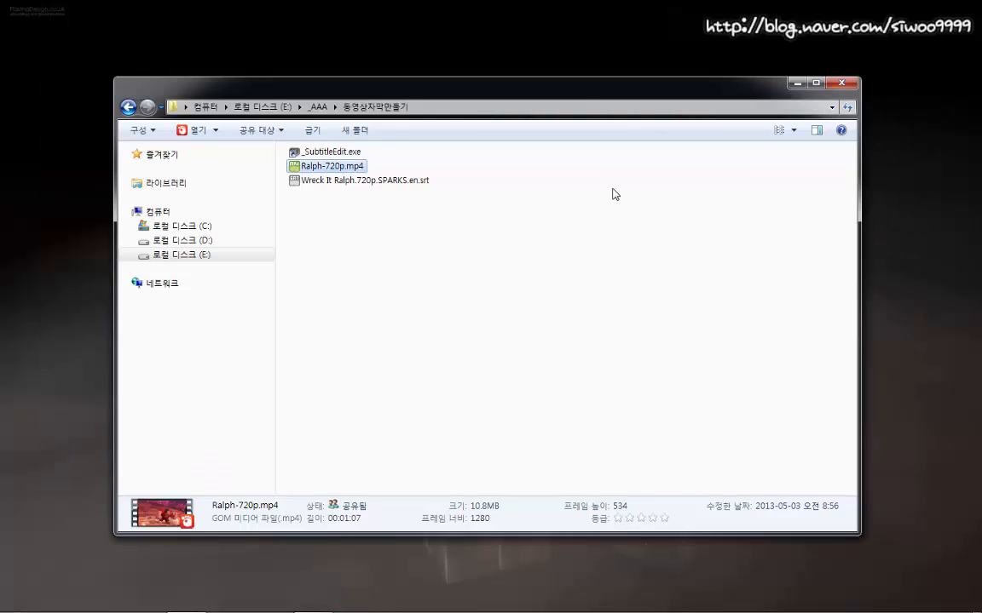
# Step: Open the subtitle file Wreck It Ralph.720p.SPARKS.en.srt in EditPlus 3
pyautogui.click(360, 189)
pyautogui.click(356, 181)
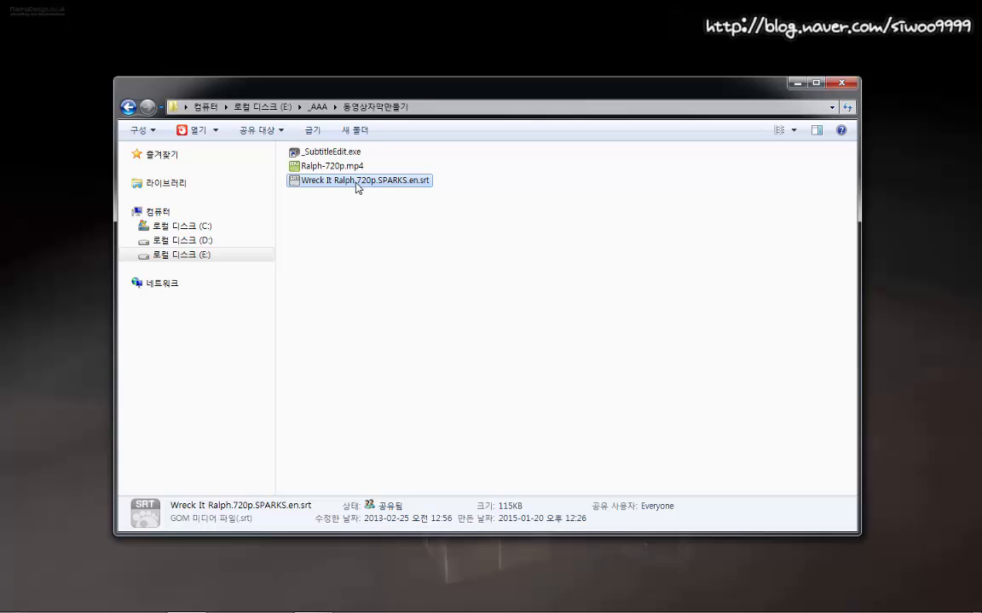
pyautogui.rightClick(358, 188)
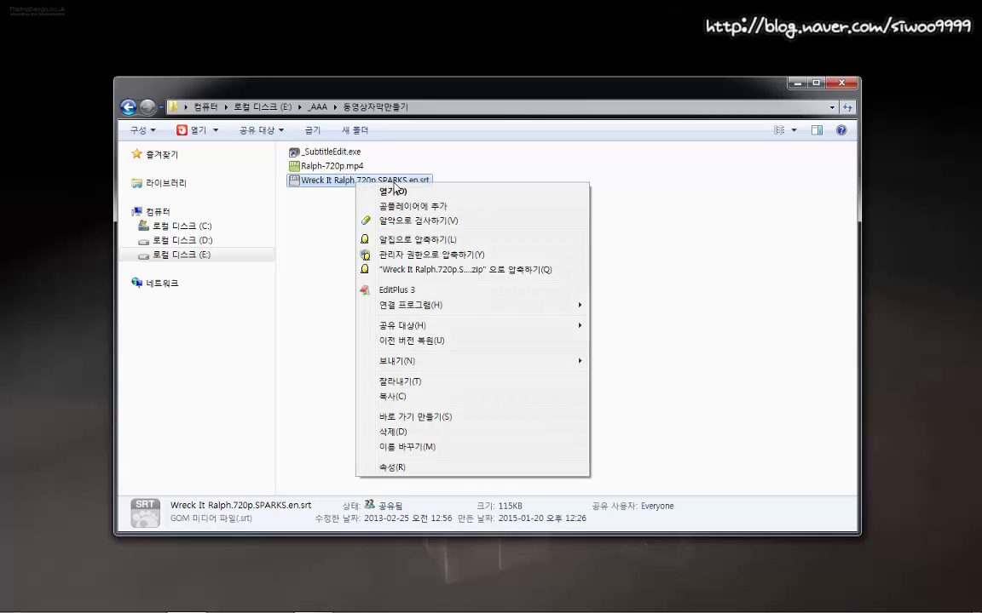
pyautogui.click(415, 291)
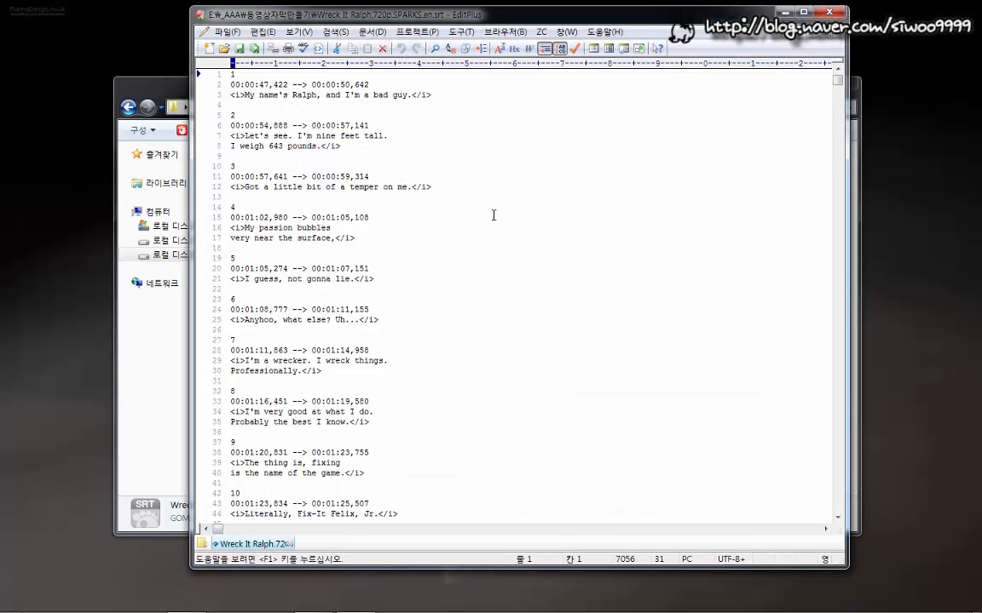
# Step: Examine the entry numbers, timecodes and dialogue lines in the first part of the subtitle file
pyautogui.scroll(-20, 493, 212)
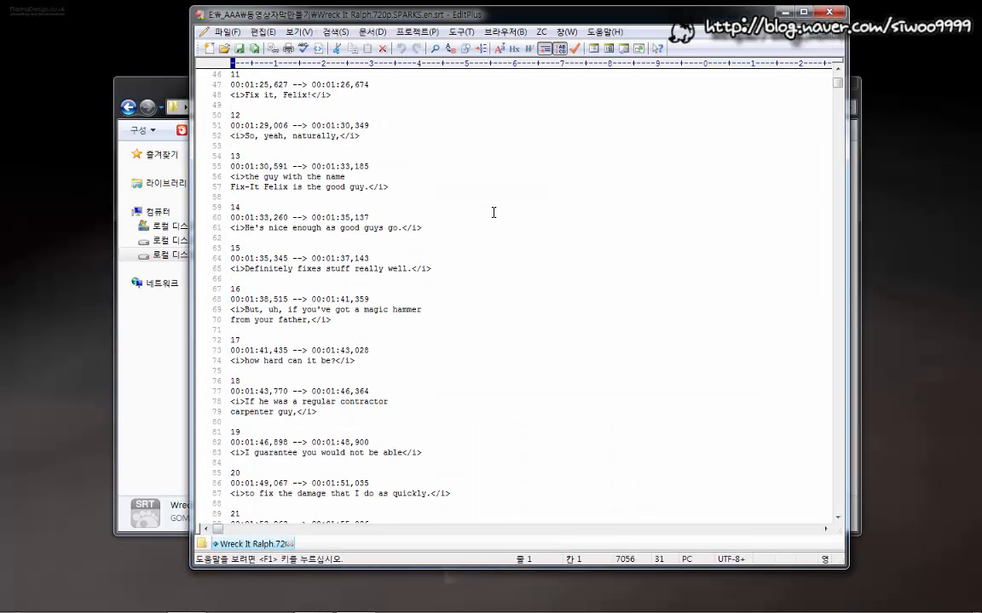
pyautogui.scroll(-7, 492, 212)
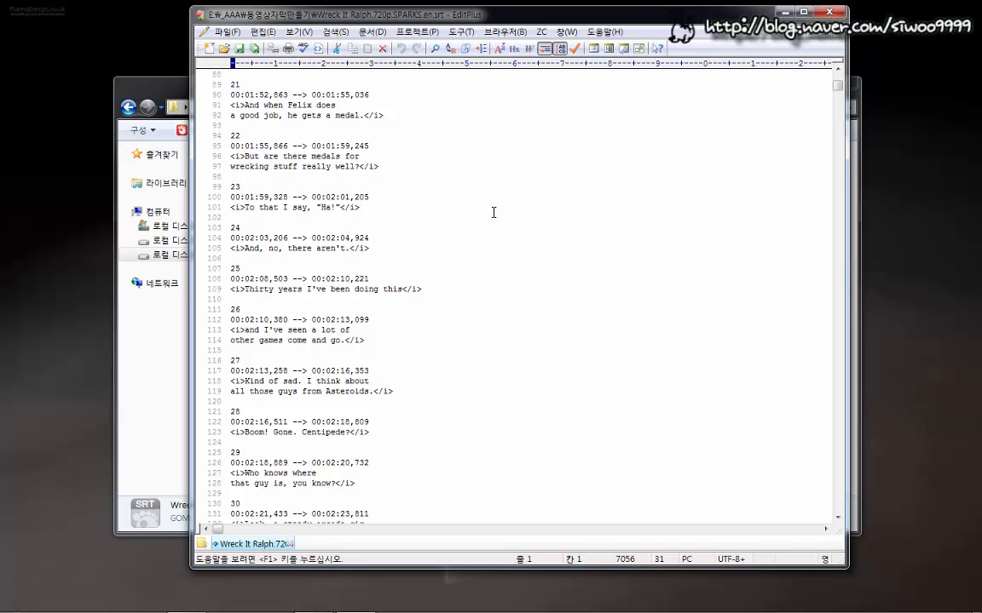
pyautogui.scroll(-2, 347, 242)
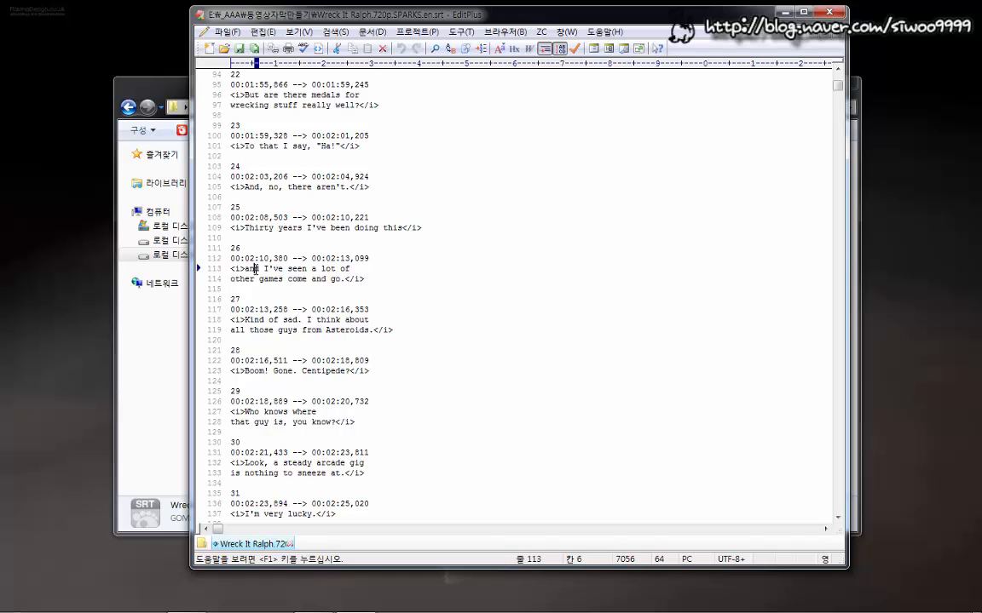
pyautogui.moveTo(257, 270); pyautogui.dragTo(359, 274)
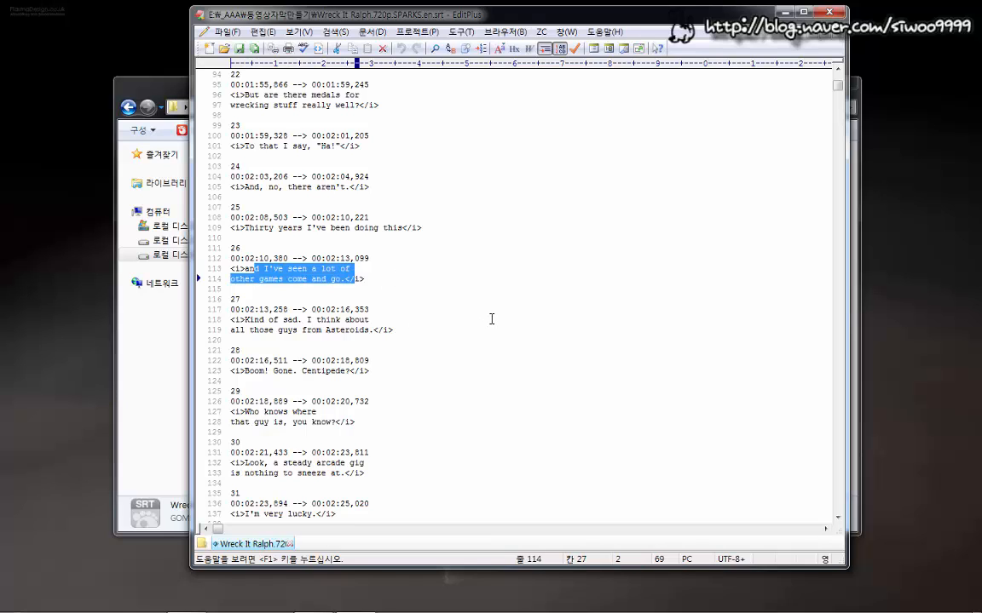
pyautogui.scroll(-12, 491, 319)
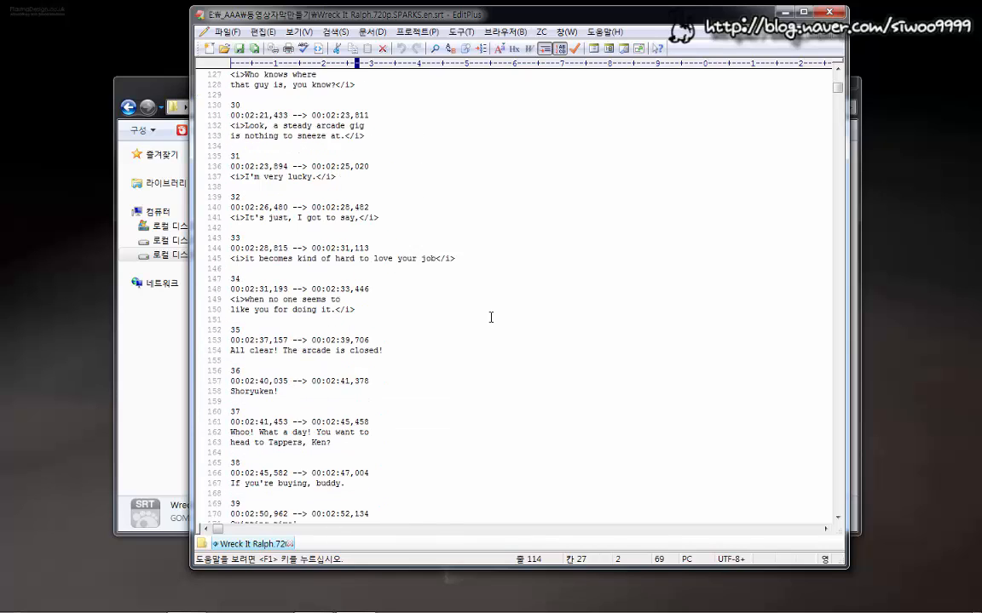
pyautogui.scroll(-13, 491, 318)
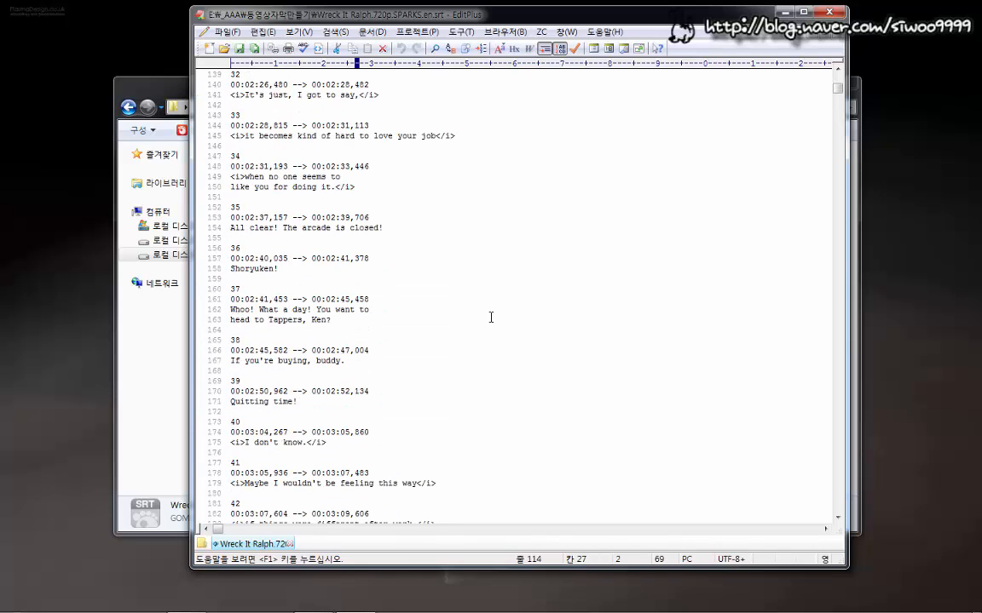
pyautogui.scroll(-2, 490, 317)
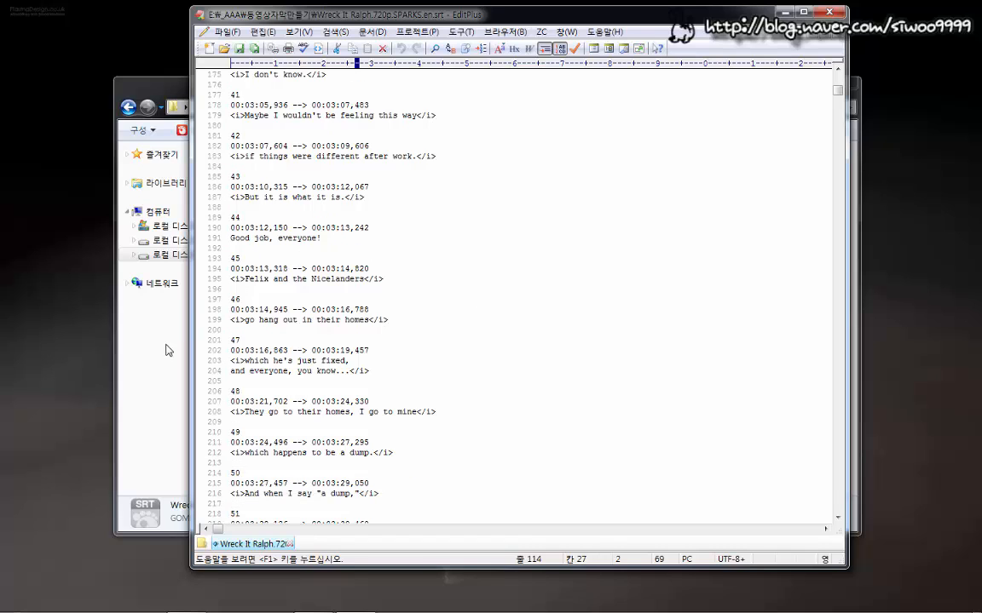
# Step: Check the length of Ralph-720p.mp4 in the folder's file details and return to the subtitle text in EditPlus
pyautogui.click(152, 317)
pyautogui.click(334, 167)
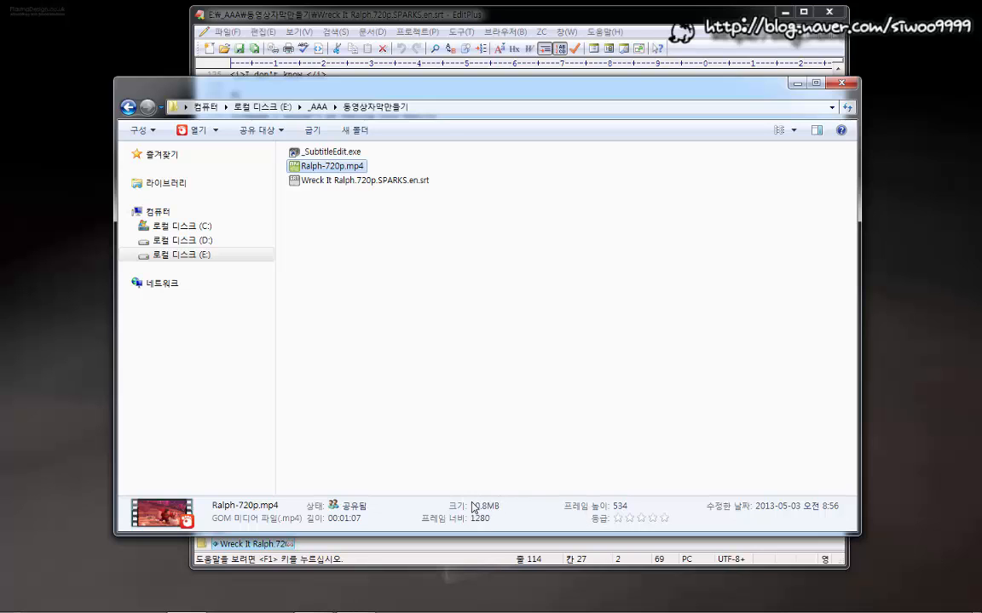
pyautogui.click(609, 8)
pyautogui.click(449, 192)
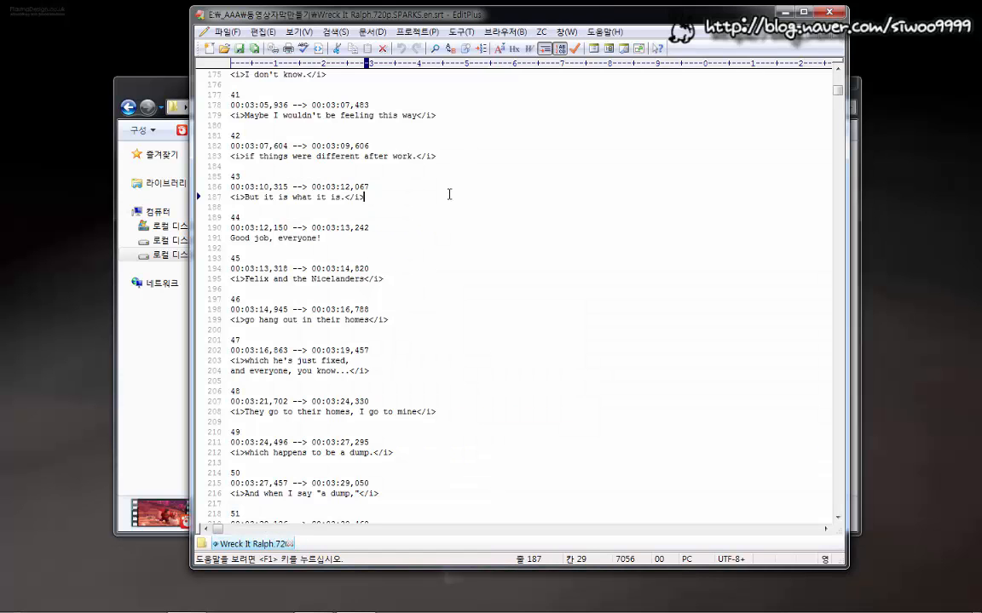
# Step: Examine the timecodes of the entries near the end of the subtitle file
pyautogui.scroll(-3, 709, 300)
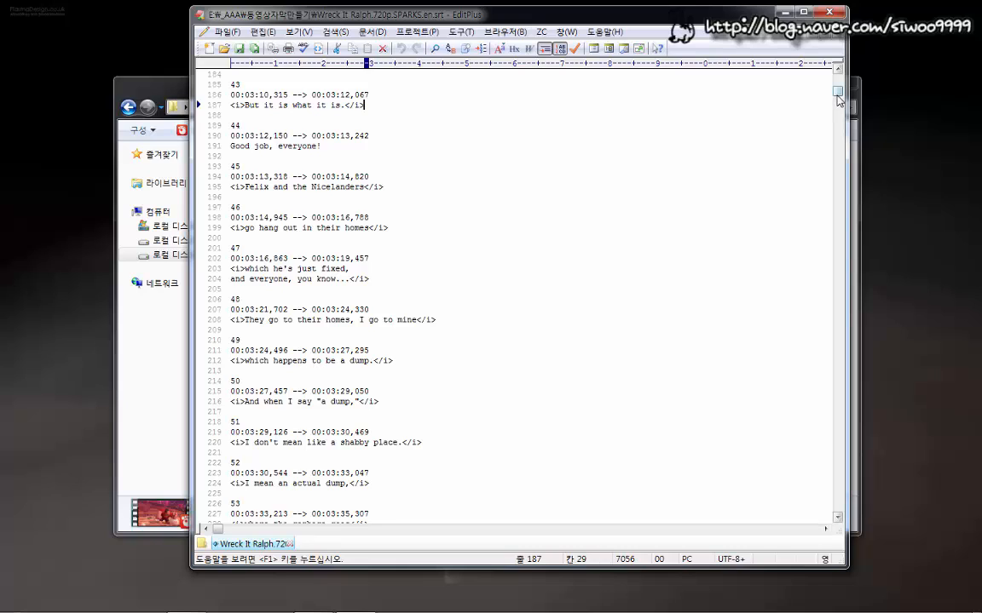
pyautogui.moveTo(837, 91); pyautogui.dragTo(839, 498)
pyautogui.scroll(-13, 674, 377)
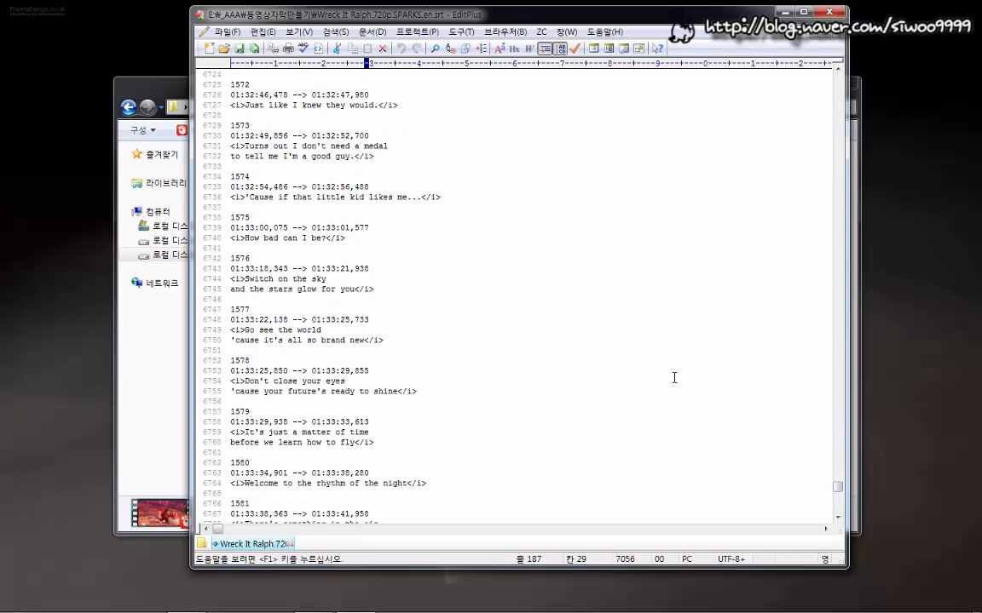
pyautogui.scroll(-19, 372, 452)
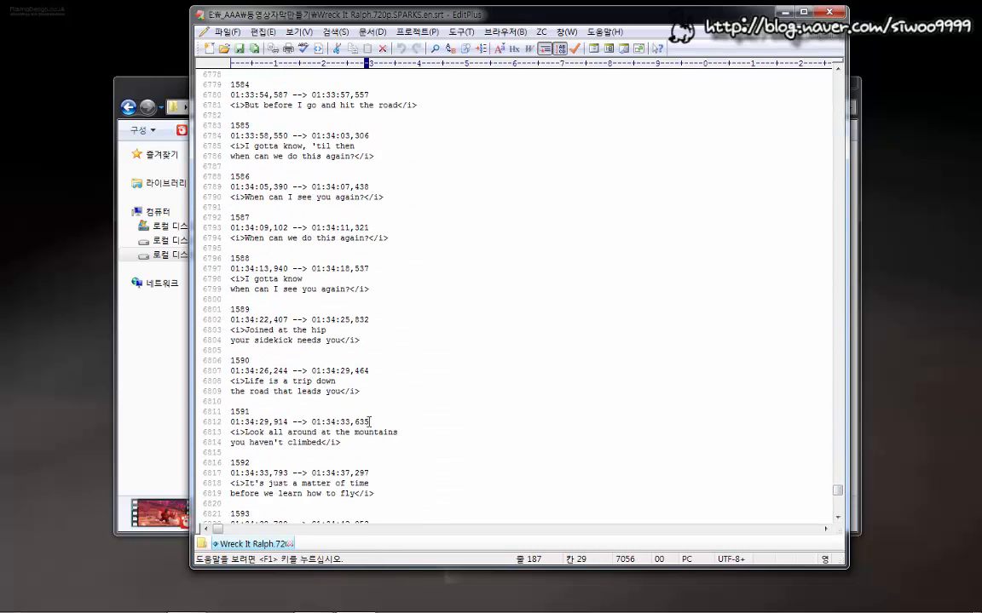
pyautogui.moveTo(266, 354); pyautogui.dragTo(226, 486)
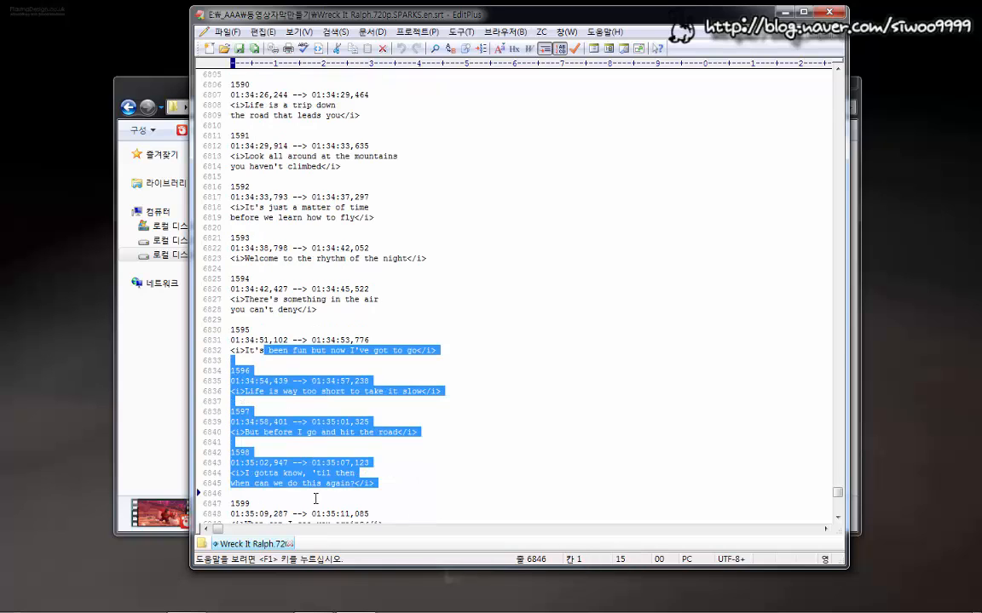
pyautogui.click(383, 421)
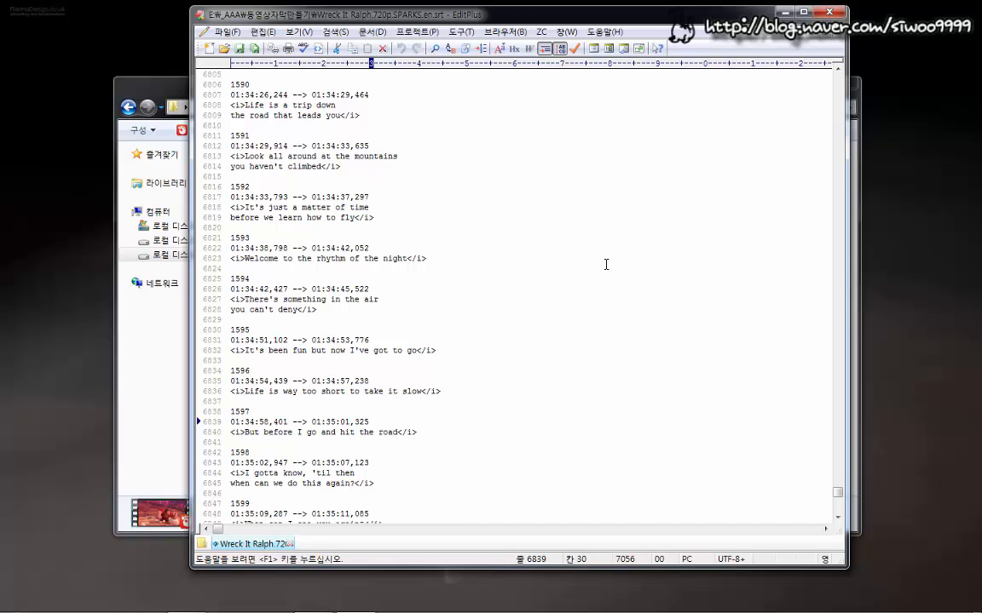
# Step: Search the subtitle file for "moron" to locate the clip's dialogue, and close the search dialog
pyautogui.hotkey('ctrl', 'f')
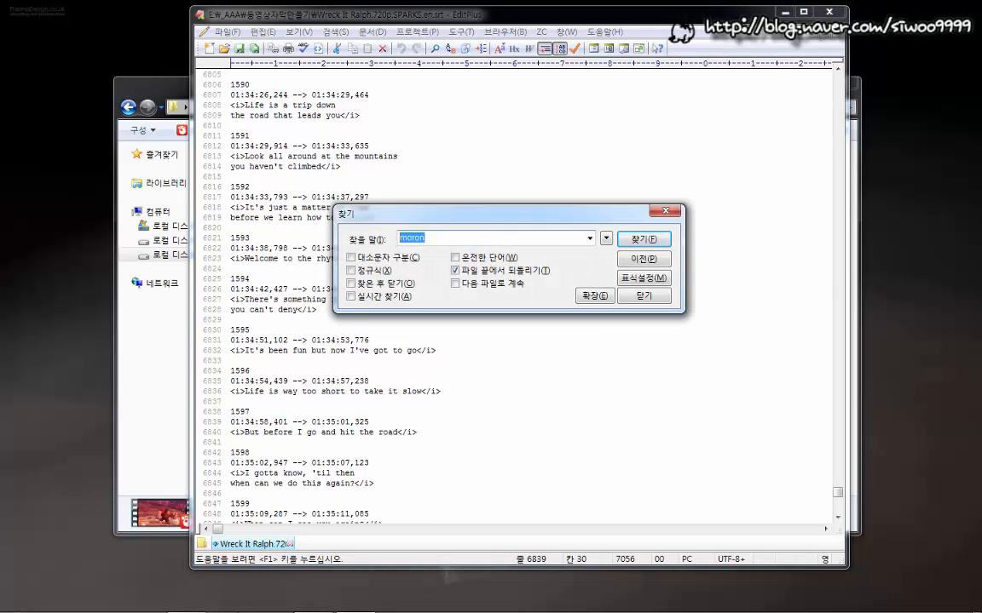
pyautogui.moveTo(332, 604)
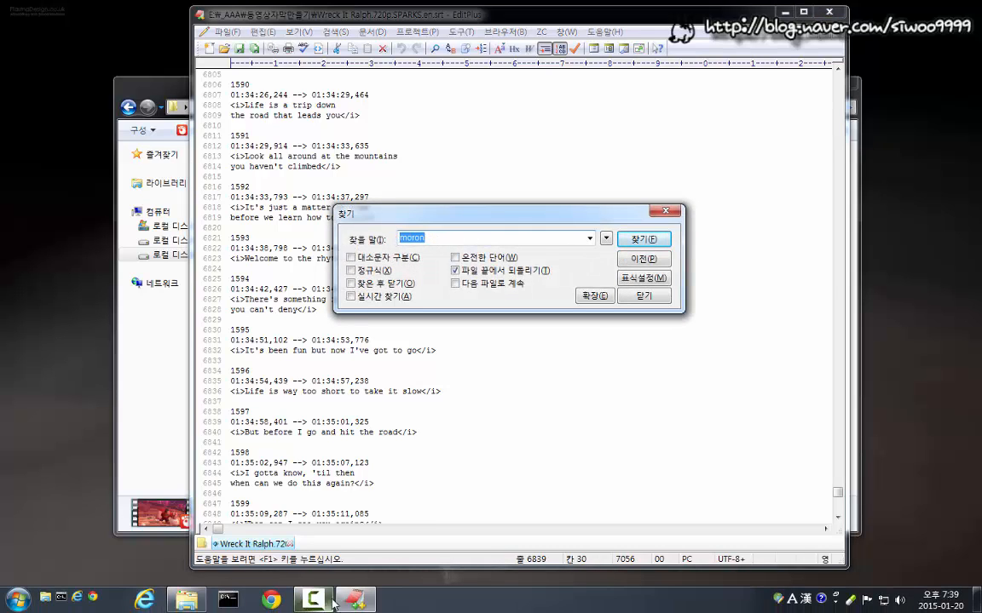
pyautogui.click(645, 241)
pyautogui.click(643, 296)
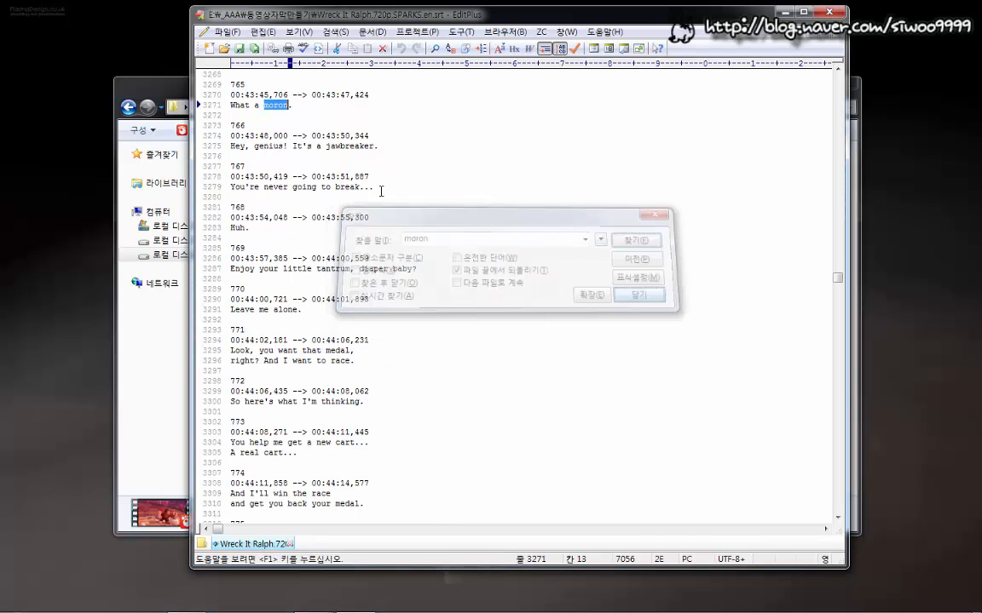
# Step: Delete all subtitle entries before number 764, including the leftover character on the first line
pyautogui.scroll(5, 349, 150)
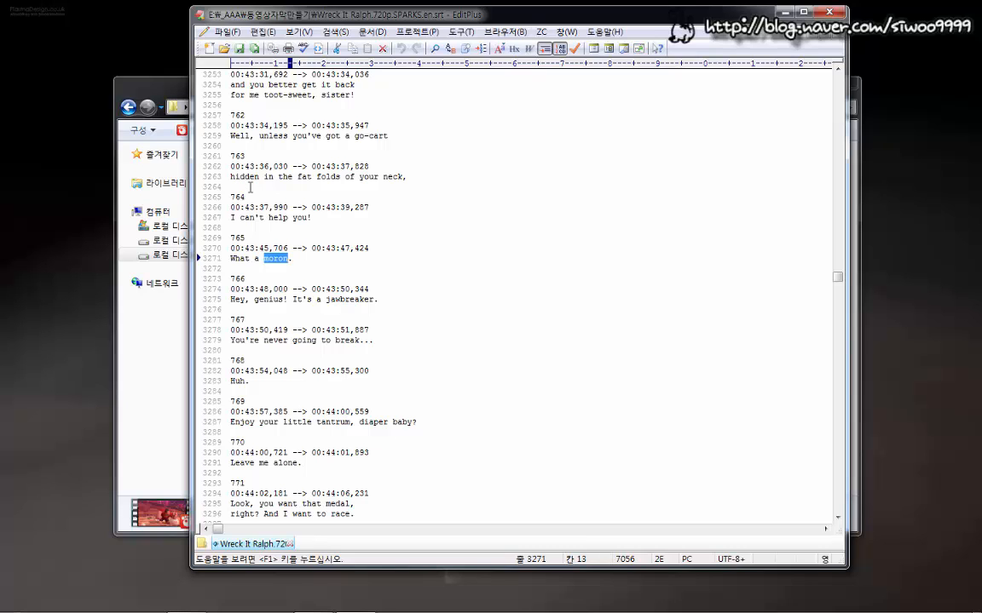
pyautogui.moveTo(231, 186); pyautogui.dragTo(241, 86)
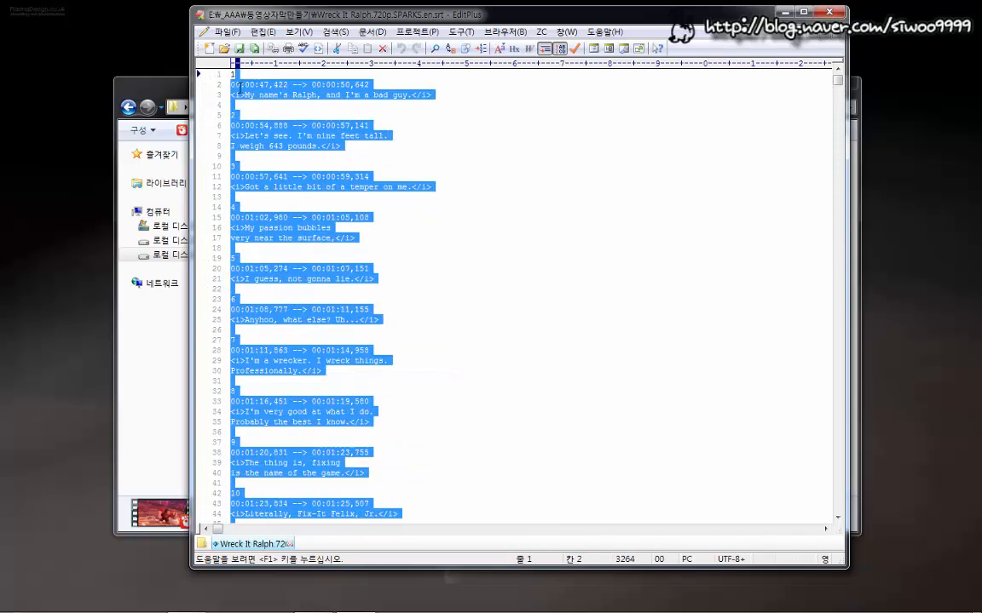
pyautogui.press('Delete')
pyautogui.press('BackSpace')
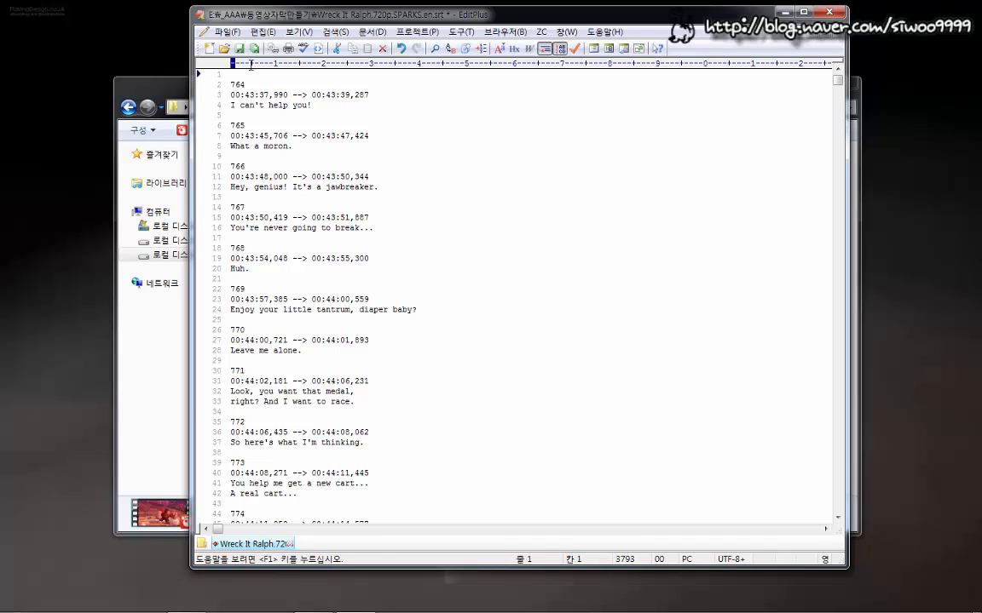
# Step: Examine the entries from number 764 onward to find where the clip's dialogue ends
pyautogui.scroll(-12, 507, 350)
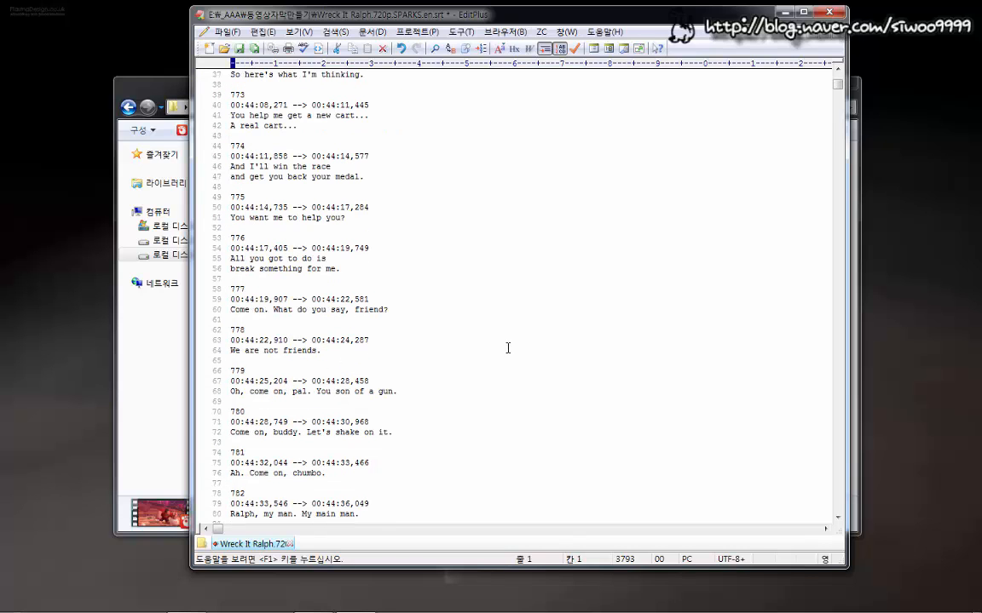
pyautogui.scroll(-1, 507, 348)
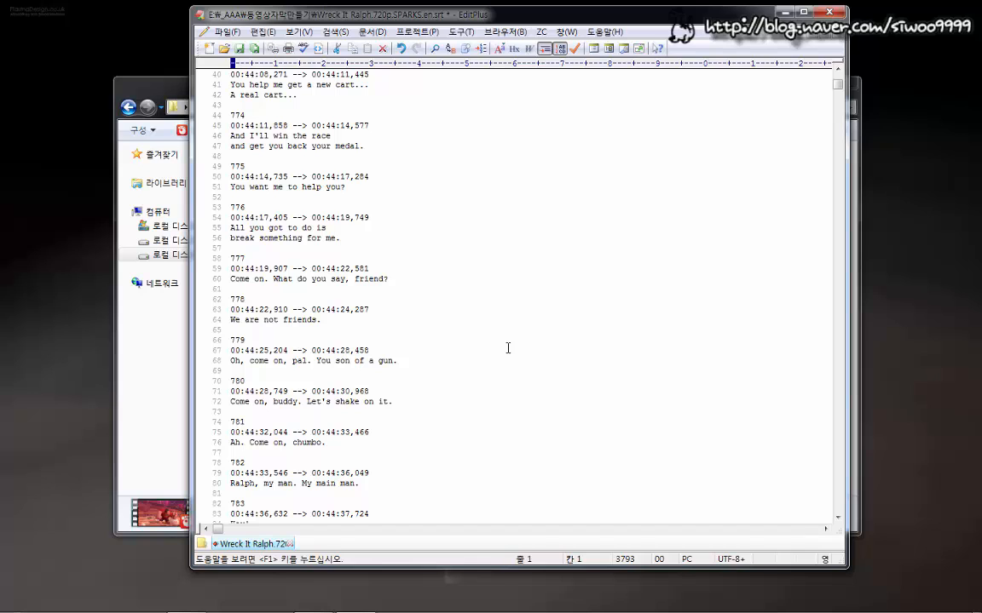
pyautogui.scroll(6, 507, 348)
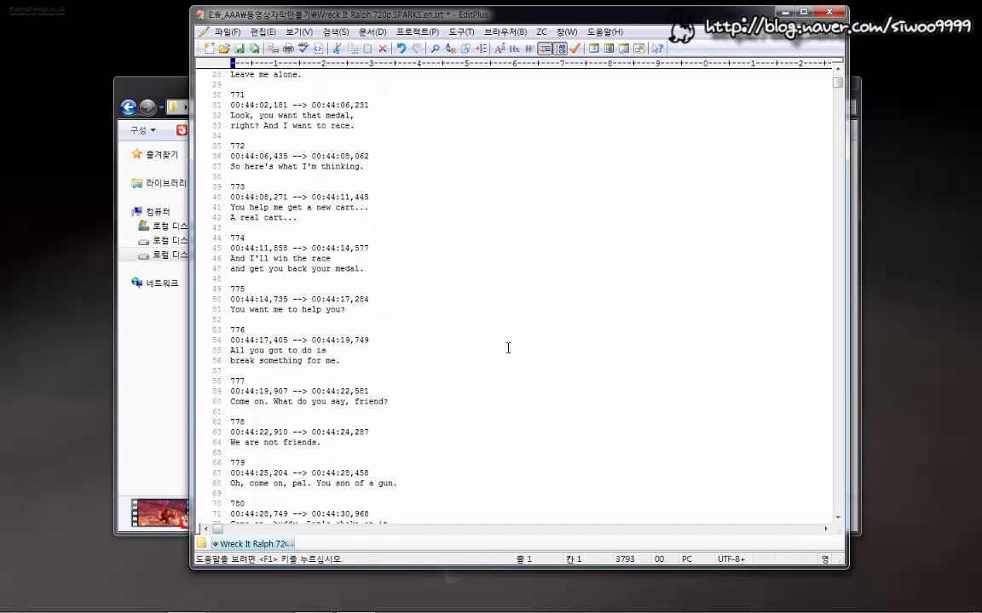
pyautogui.scroll(5, 508, 348)
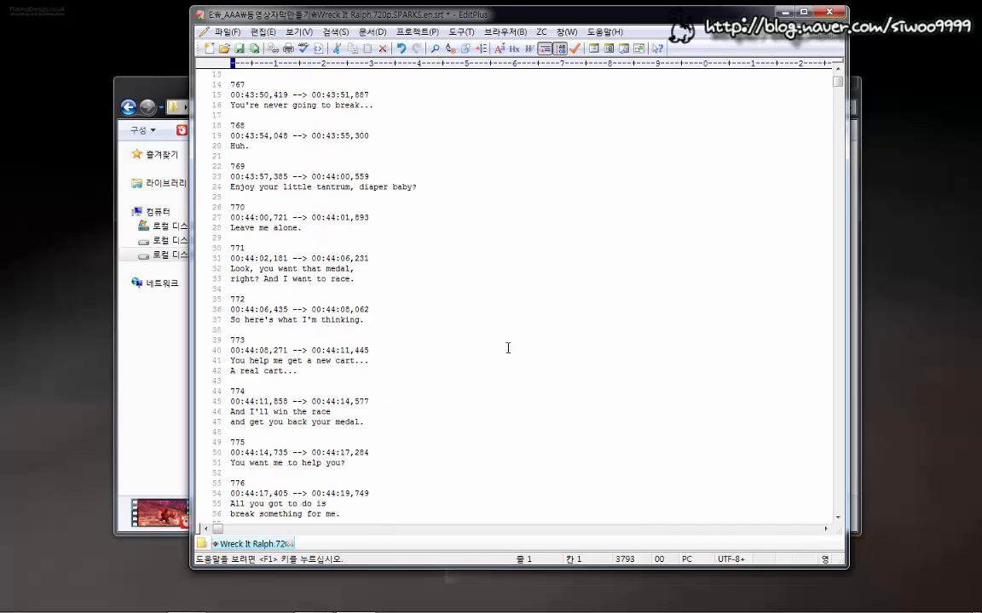
pyautogui.scroll(2, 508, 348)
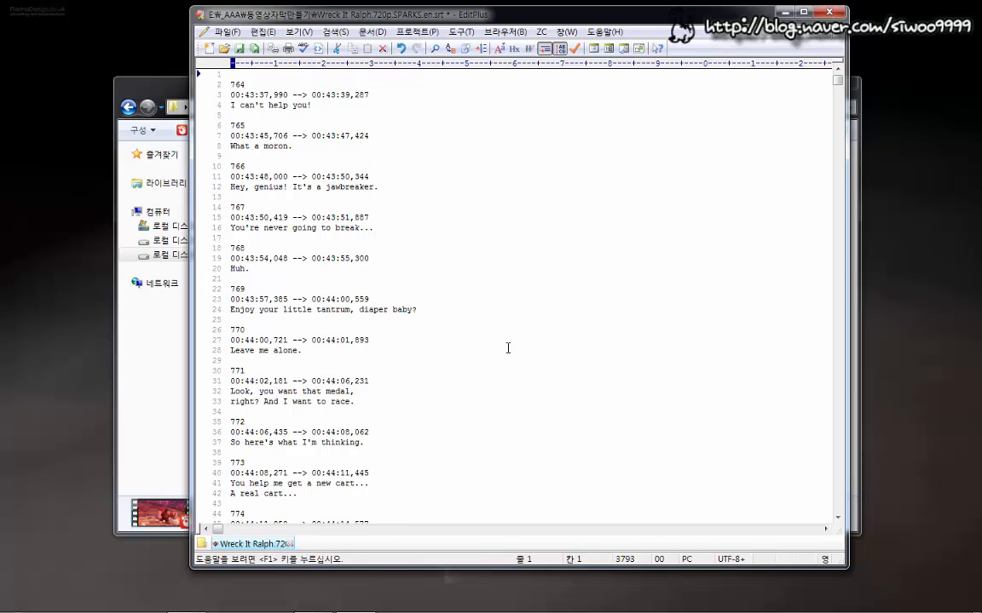
pyautogui.scroll(-12, 508, 348)
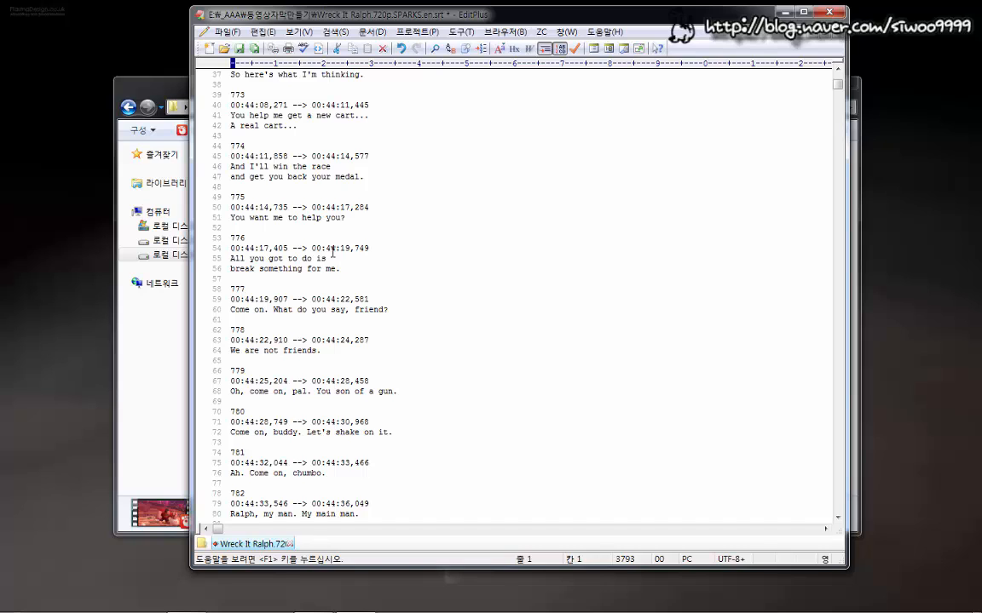
pyautogui.scroll(-1, 332, 254)
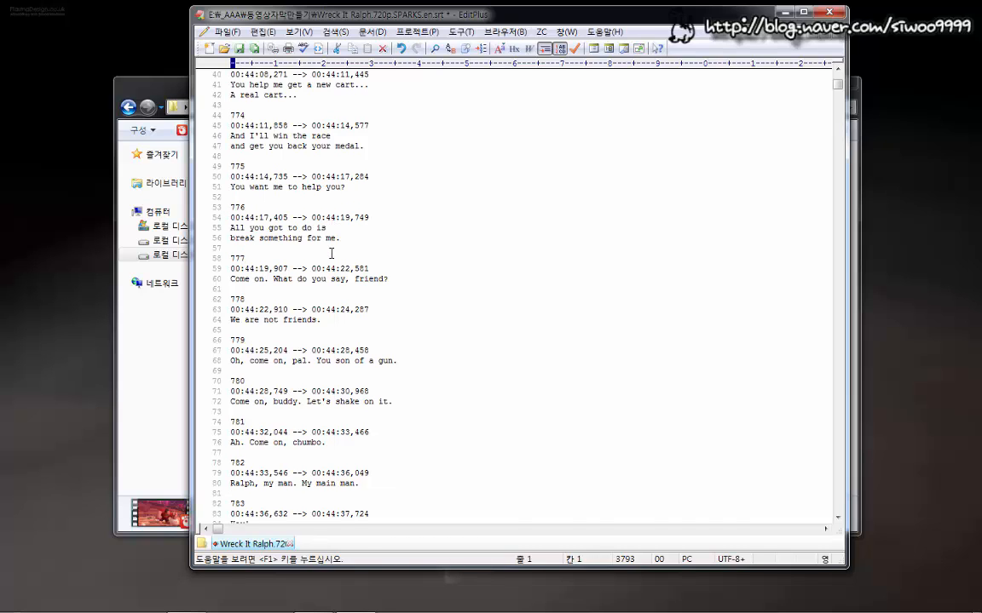
pyautogui.scroll(2, 332, 253)
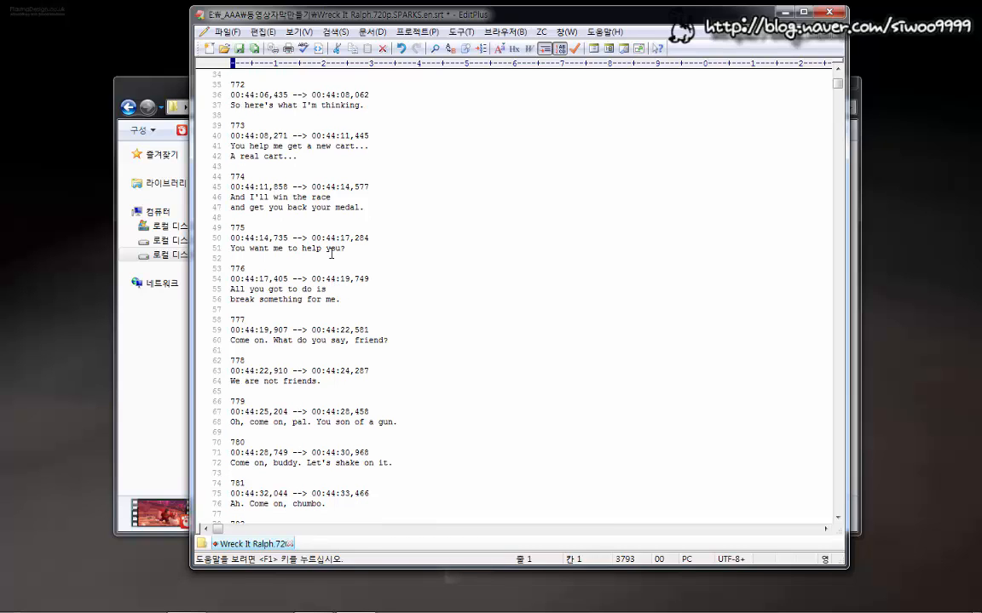
# Step: Delete all subtitle entries after number 786, "Well, I'll say this much,", through the end of the file
pyautogui.scroll(-5, 331, 253)
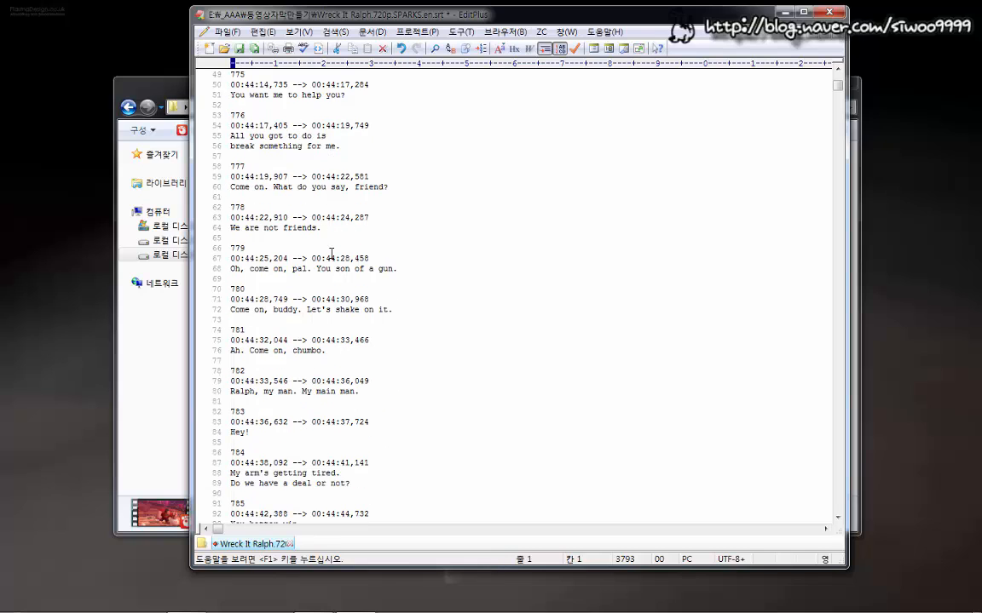
pyautogui.scroll(-4, 331, 253)
pyautogui.scroll(-2, 331, 253)
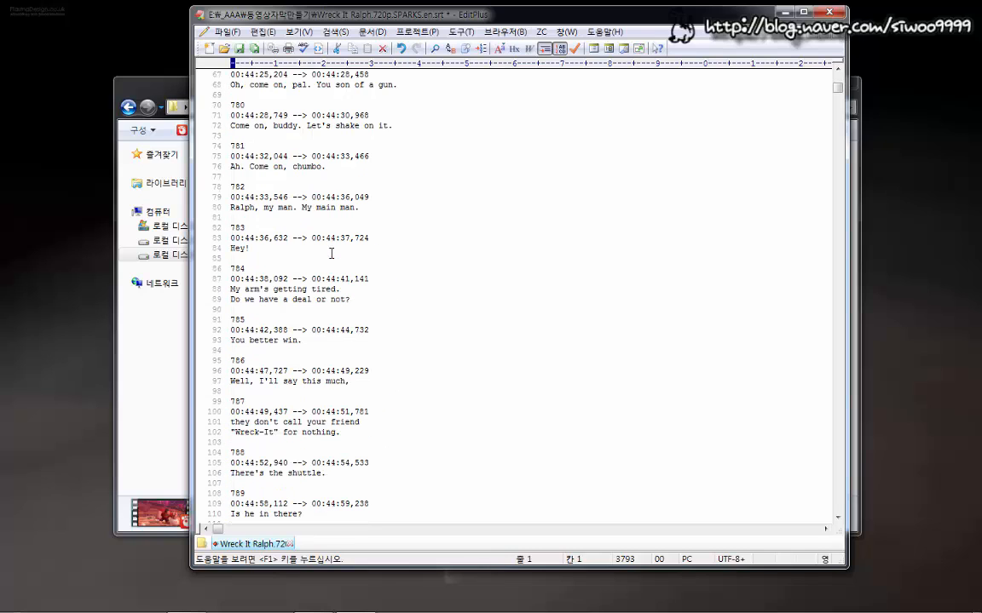
pyautogui.scroll(-2, 261, 364)
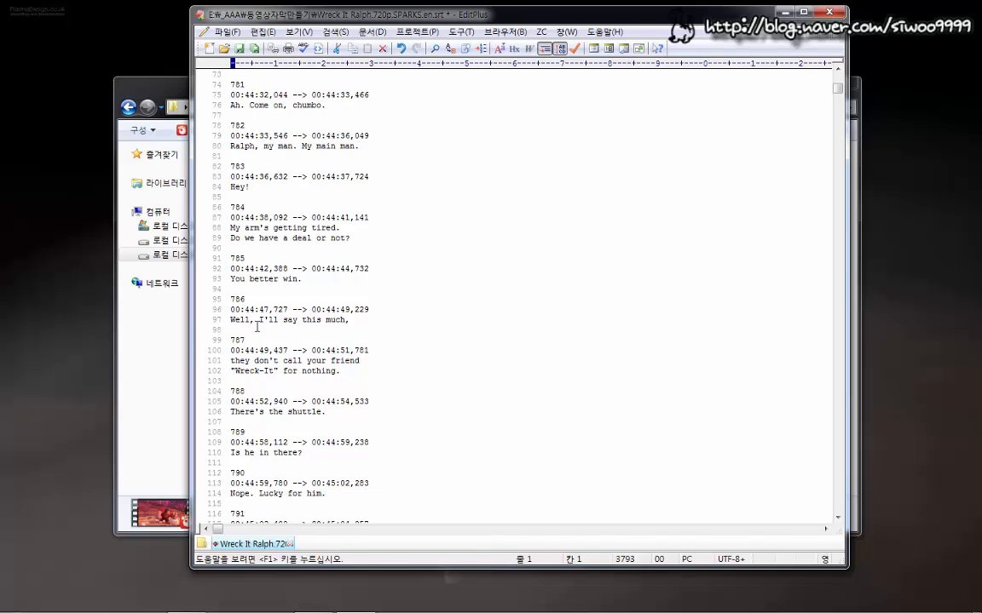
pyautogui.moveTo(248, 330); pyautogui.dragTo(277, 452)
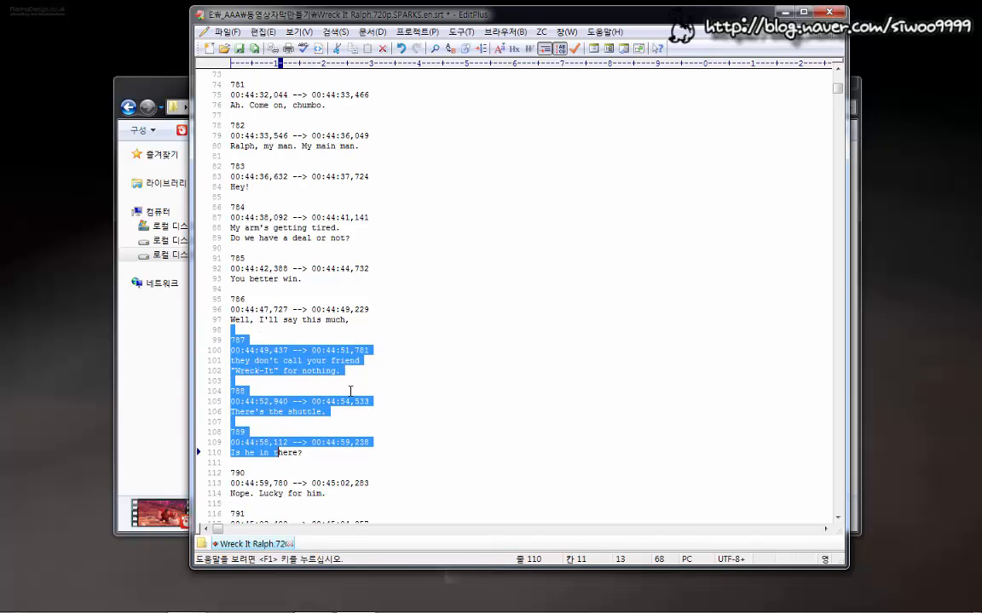
pyautogui.hotkey('shift', 'pagedown')
pyautogui.hotkey('shift', 'pagedown')
pyautogui.hotkey('shift', 'pagedown')
pyautogui.hotkey('shift', 'pagedown')
pyautogui.hotkey('shift', 'pagedown')
pyautogui.hotkey('shift', 'pagedown')
pyautogui.hotkey('shift', 'pagedown')
pyautogui.hotkey('shift', 'pagedown')
pyautogui.hotkey('shift', 'pagedown')
pyautogui.hotkey('shift', 'pagedown')
pyautogui.hotkey('shift', 'pagedown')
pyautogui.hotkey('shift', 'pagedown')
pyautogui.hotkey('shift', 'pagedown')
pyautogui.hotkey('shift', 'pagedown')
pyautogui.hotkey('shift', 'pagedown')
pyautogui.hotkey('shift', 'pagedown')
pyautogui.hotkey('shift', 'pagedown')
pyautogui.hotkey('shift', 'pagedown')
pyautogui.hotkey('shift', 'pagedown')
pyautogui.hotkey('shift', 'pagedown')
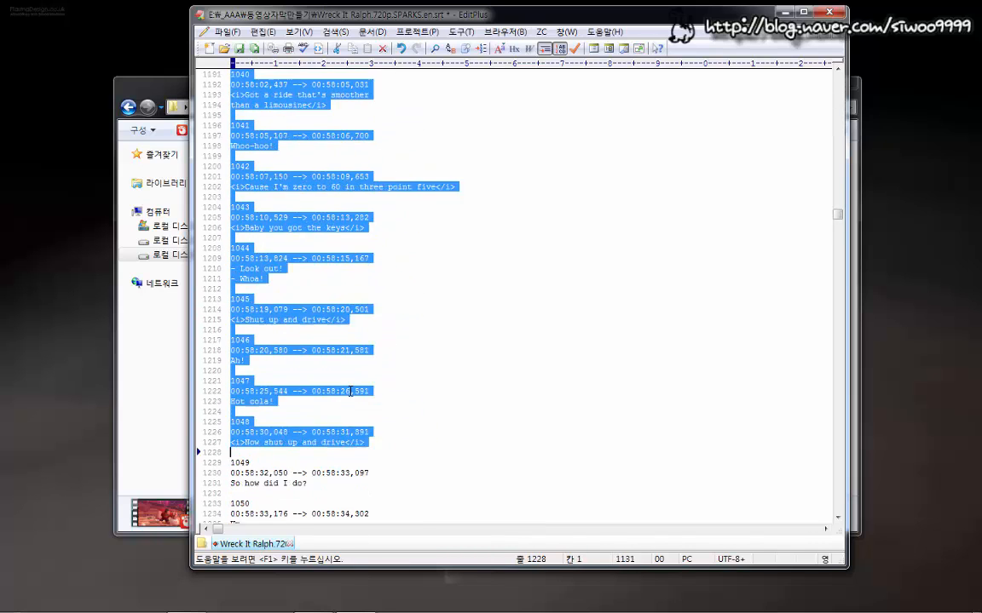
pyautogui.hotkey('shift', 'pagedown')
pyautogui.hotkey('shift', 'pagedown')
pyautogui.hotkey('shift', 'pagedown')
pyautogui.hotkey('shift', 'pagedown')
pyautogui.hotkey('shift', 'pagedown')
pyautogui.hotkey('shift', 'pagedown')
pyautogui.hotkey('shift', 'pagedown')
pyautogui.hotkey('shift', 'pagedown')
pyautogui.hotkey('shift', 'pagedown')
pyautogui.hotkey('shift', 'pagedown')
pyautogui.hotkey('shift', 'pagedown')
pyautogui.hotkey('shift', 'pagedown')
pyautogui.hotkey('shift', 'pagedown')
pyautogui.hotkey('shift', 'pagedown')
pyautogui.hotkey('shift', 'pagedown')
pyautogui.hotkey('shift', 'pagedown')
pyautogui.hotkey('shift', 'pagedown')
pyautogui.hotkey('shift', 'pagedown')
pyautogui.hotkey('shift', 'pagedown')
pyautogui.hotkey('shift', 'pagedown')
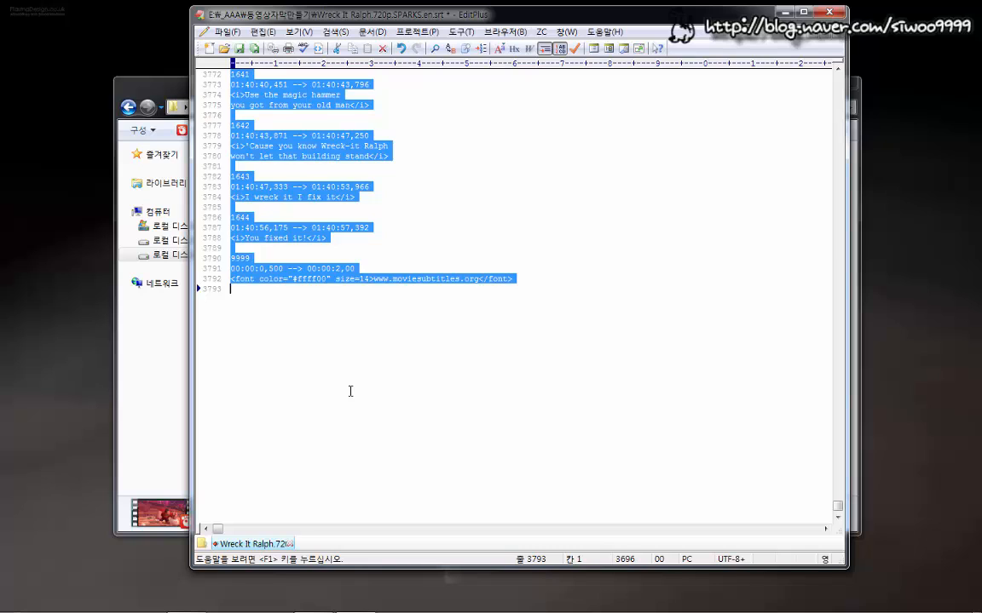
pyautogui.press('Delete')
# Step: Review the trimmed subtitle entries from number 786 back to number 765
pyautogui.scroll(4, 509, 311)
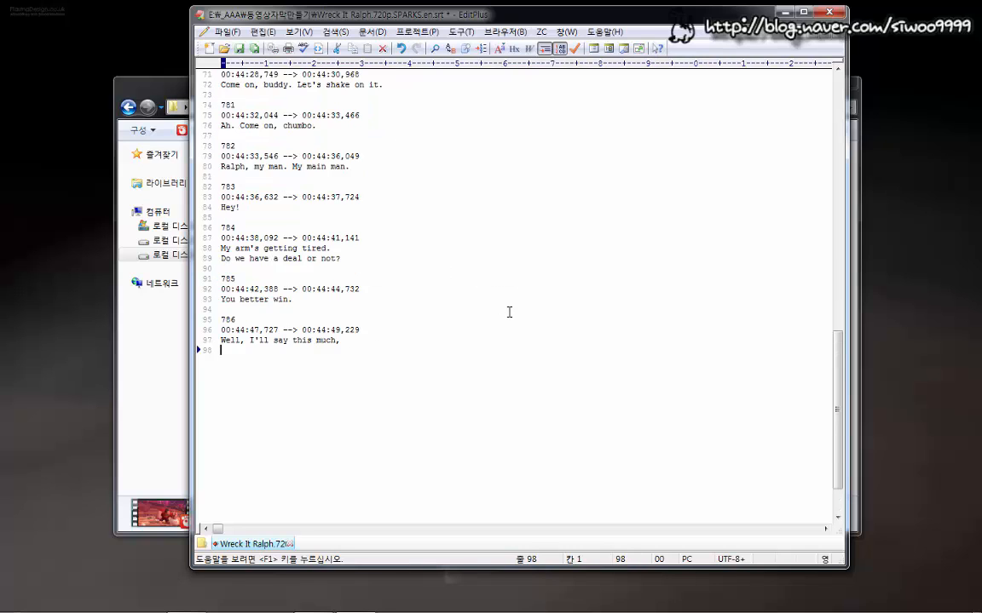
pyautogui.click(231, 351)
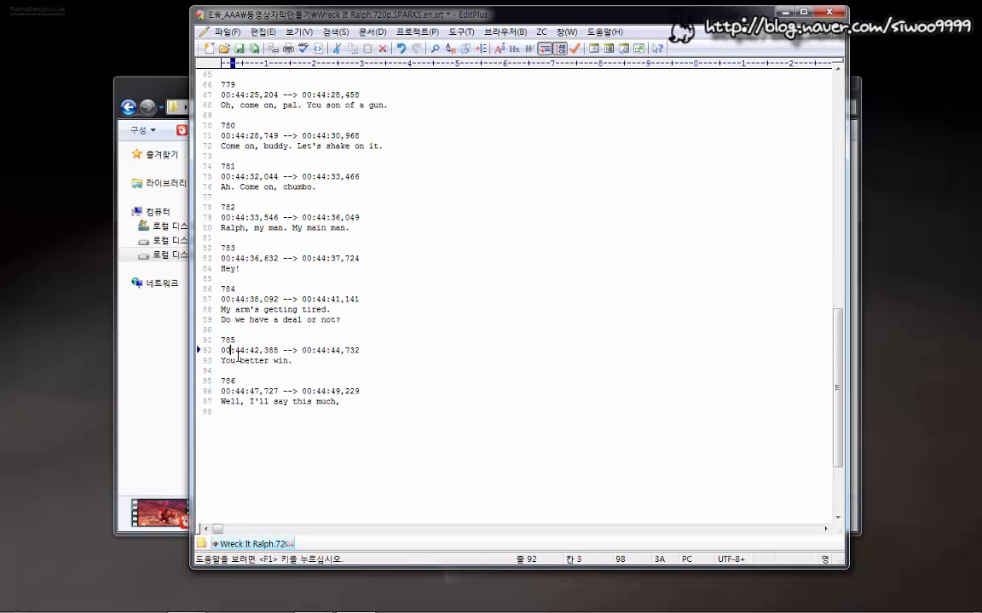
pyautogui.moveTo(223, 339); pyautogui.dragTo(251, 361)
pyautogui.click(253, 388)
pyautogui.press('Up')
pyautogui.scroll(8, 499, 292)
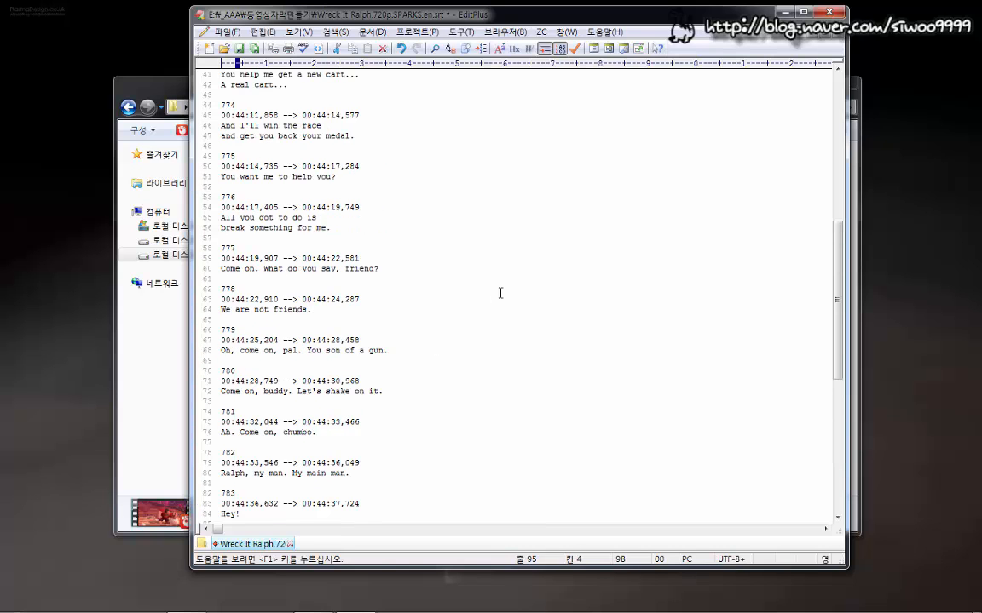
pyautogui.scroll(12, 500, 293)
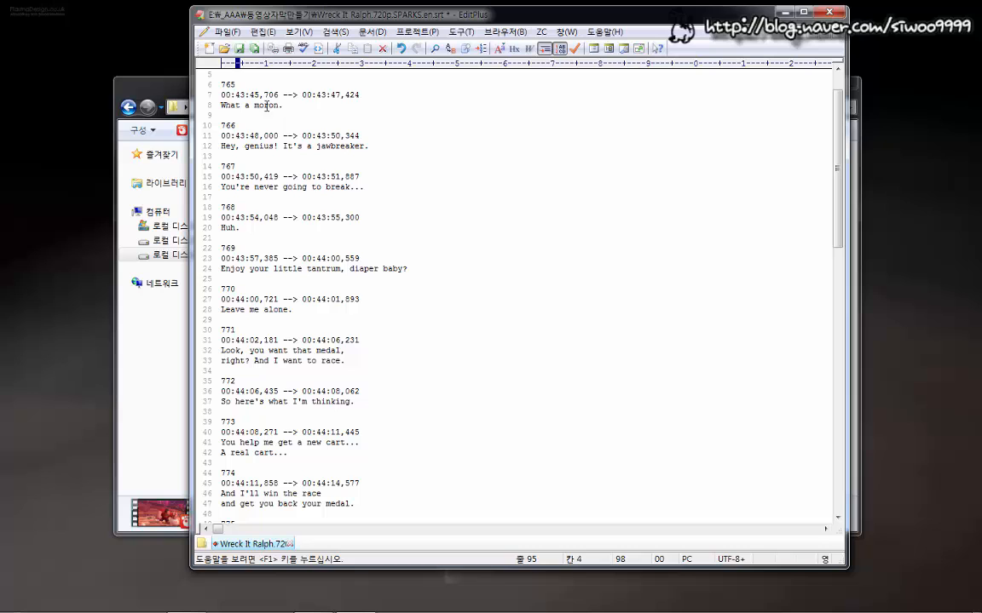
# Step: Save the trimmed subtitles as a new file named Ralph-720p.srt with ANSI encoding, and close EditPlus
pyautogui.click(226, 32)
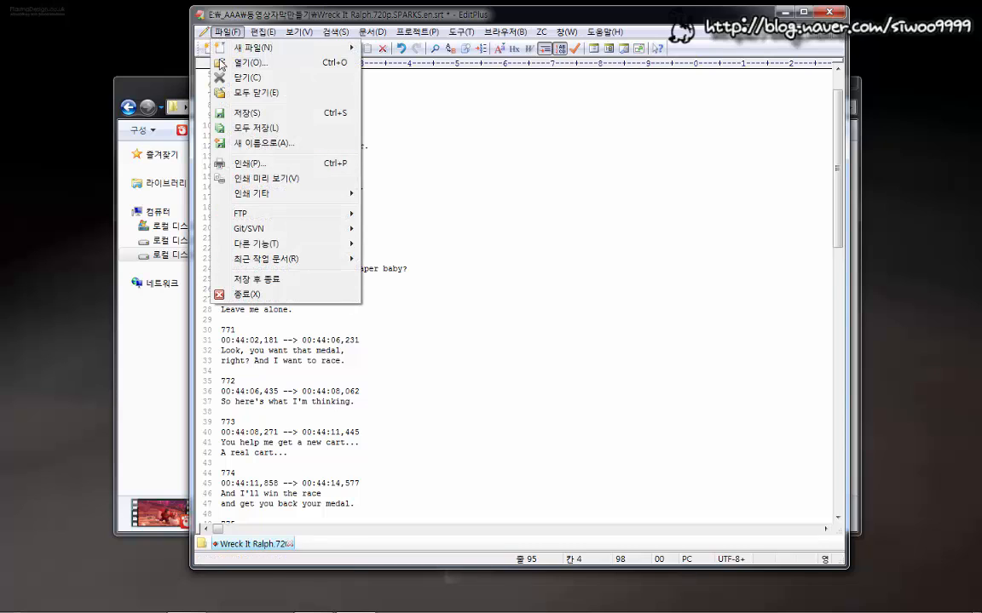
pyautogui.click(249, 144)
pyautogui.click(554, 206)
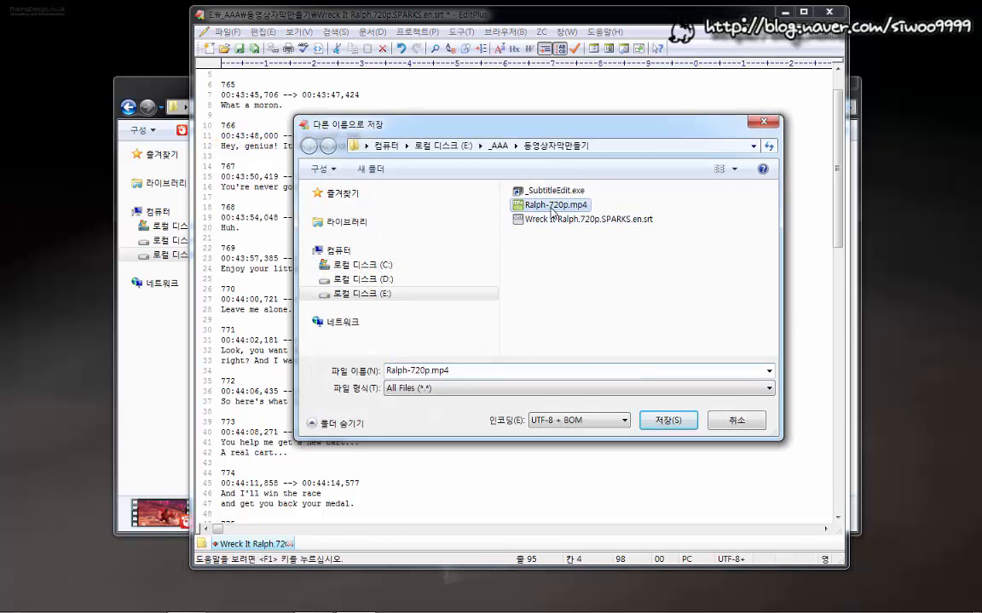
pyautogui.moveTo(432, 371); pyautogui.dragTo(516, 371)
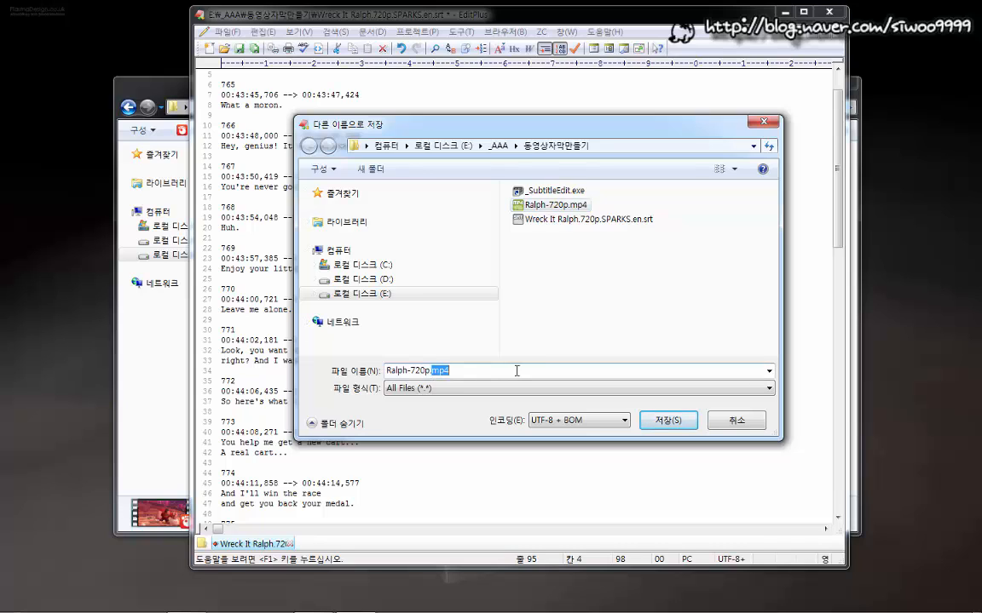
pyautogui.write('ㄴ')
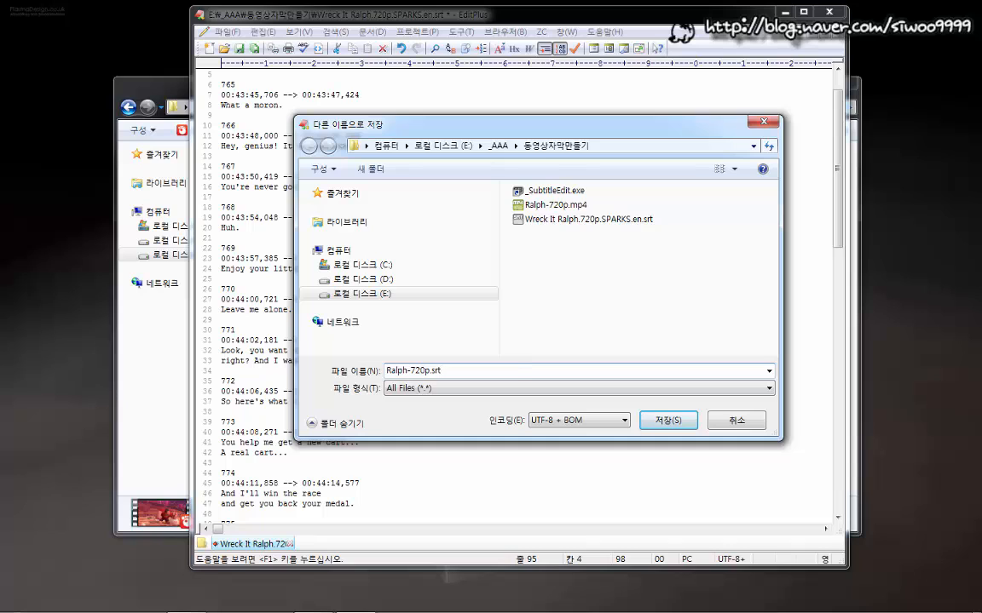
pyautogui.click(575, 420)
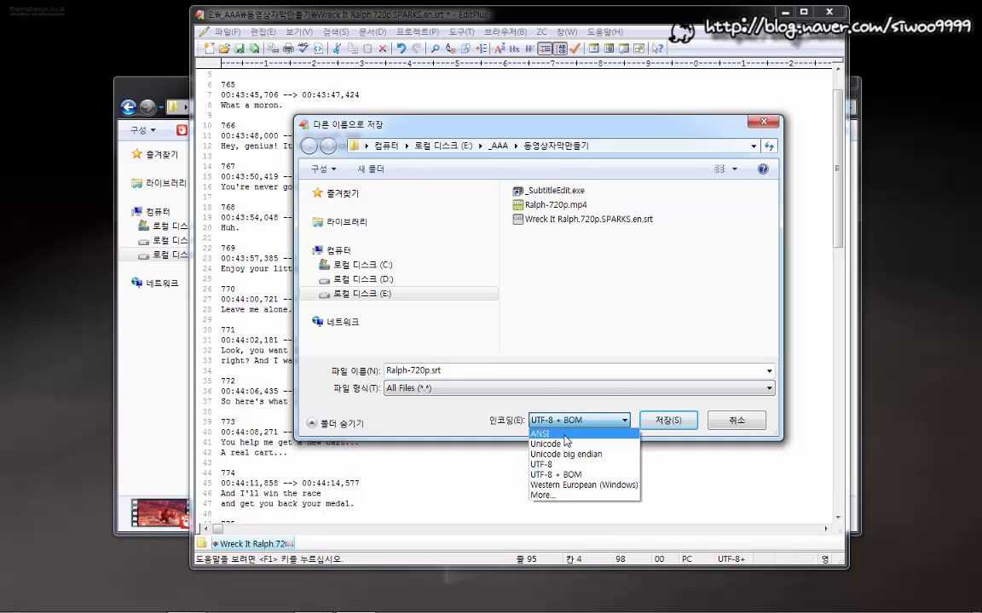
pyautogui.click(579, 432)
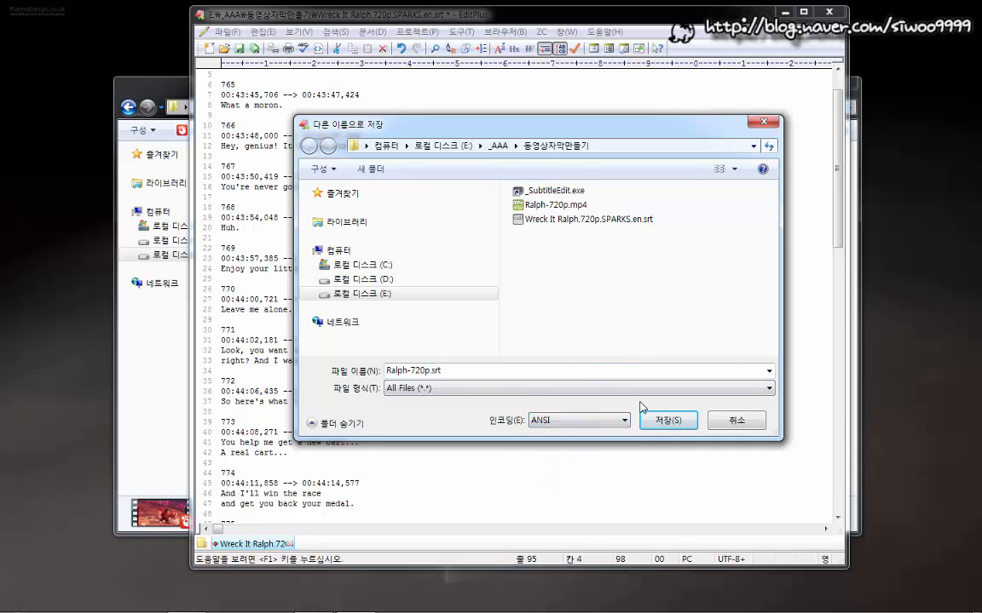
pyautogui.click(667, 420)
pyautogui.click(829, 12)
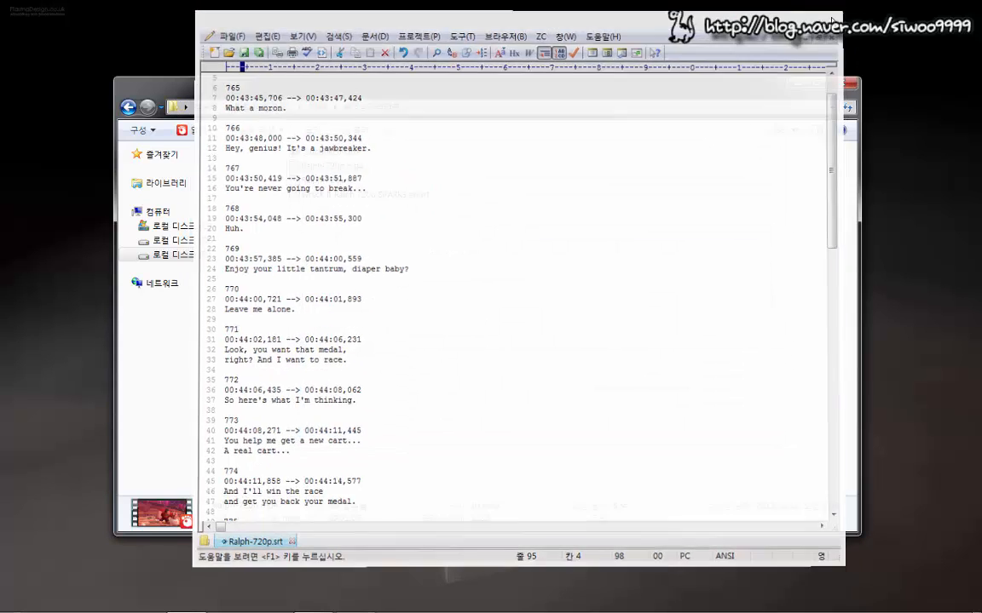
# Step: Compare the Ralph-720p.mp4, Ralph-720p.srt and original subtitle files in the folder
pyautogui.click(515, 263)
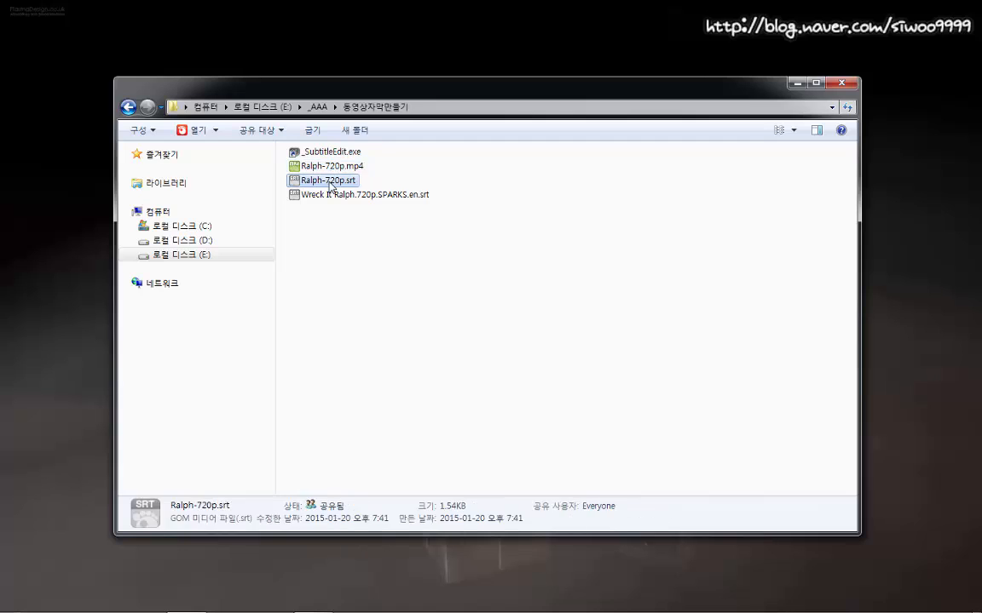
pyautogui.click(332, 166)
pyautogui.click(332, 180)
pyautogui.click(332, 197)
pyautogui.click(334, 167)
pyautogui.click(333, 180)
pyautogui.click(333, 167)
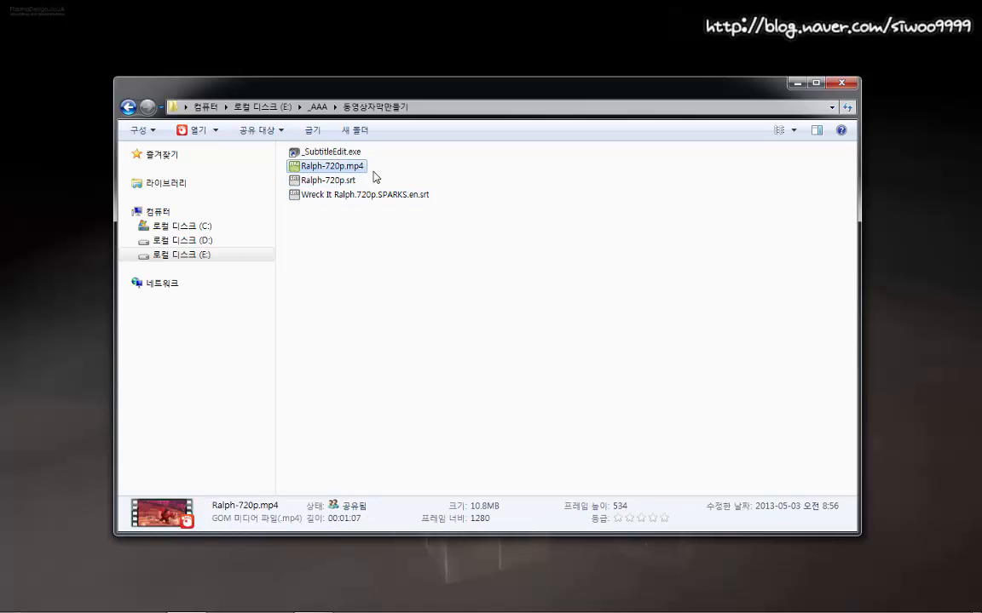
# Step: Play Ralph-720p.mp4 in GOM Player to check the subtitles against the video, and close the player
pyautogui.doubleClick(351, 171)
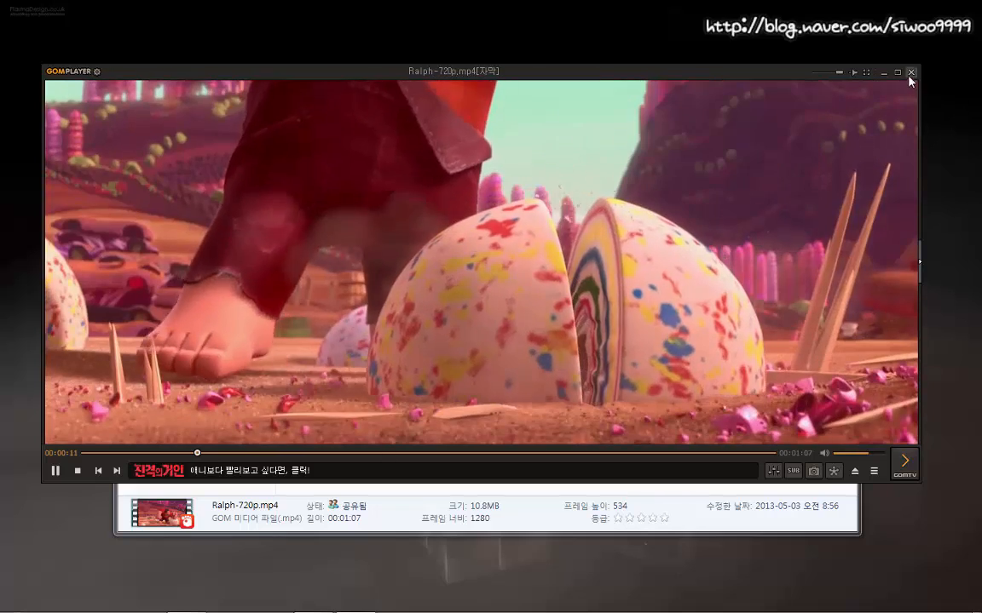
pyautogui.click(909, 73)
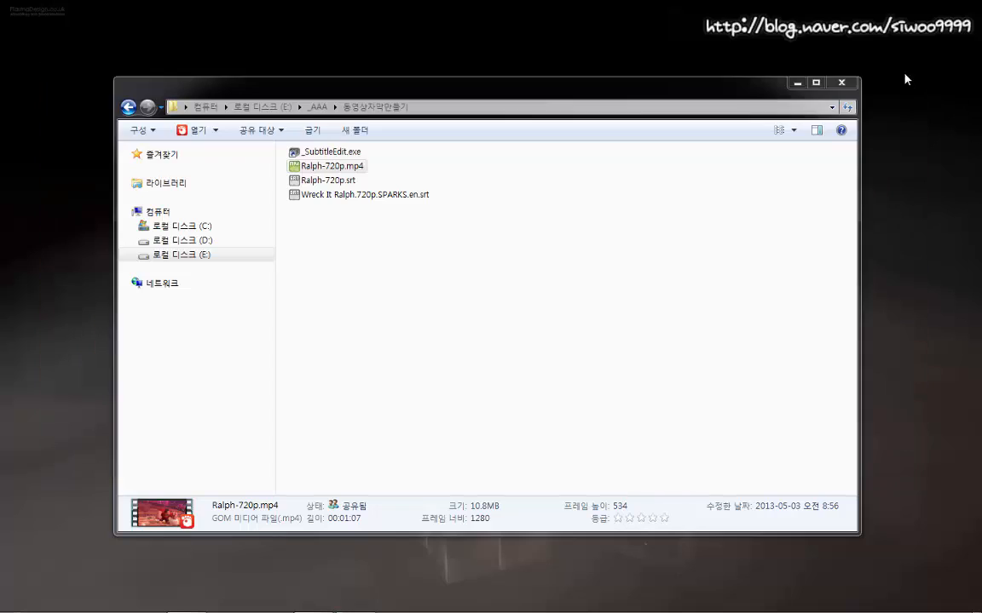
pyautogui.click(523, 325)
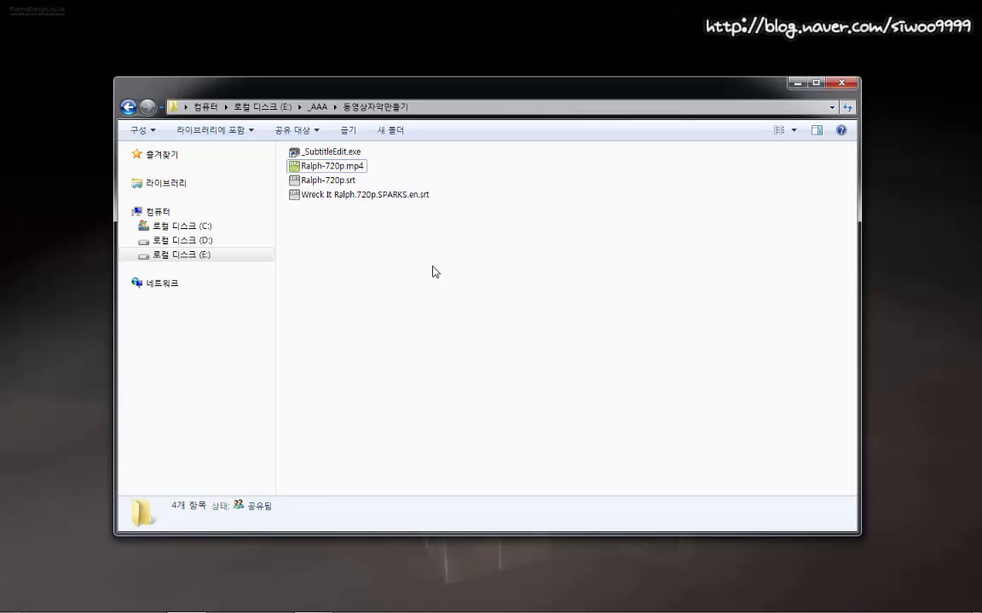
# Step: Check the video and subtitle files in the folder and launch Subtitle Edit from _SubtitleEdit.exe
pyautogui.click(323, 170)
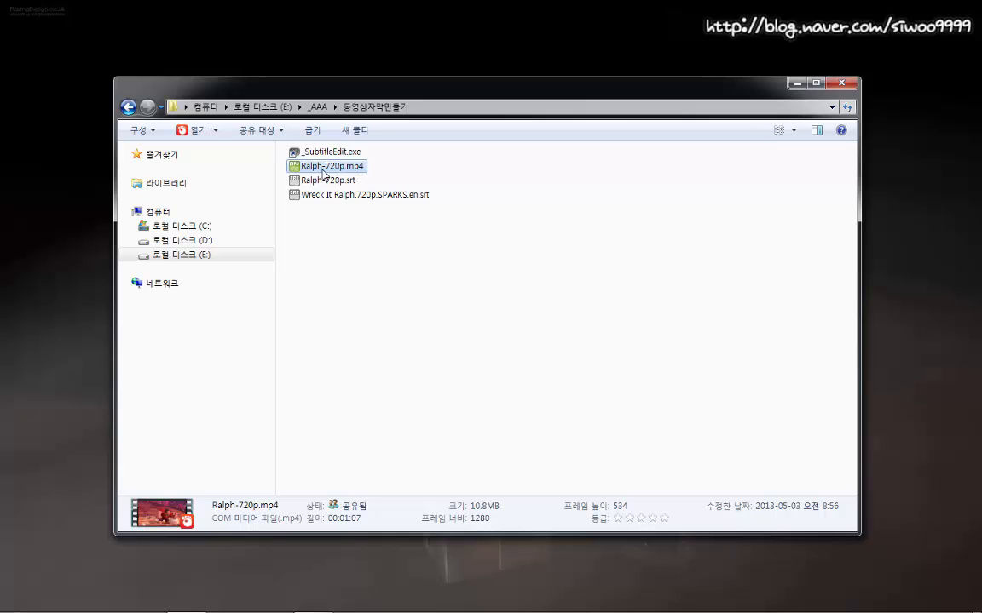
pyautogui.click(323, 180)
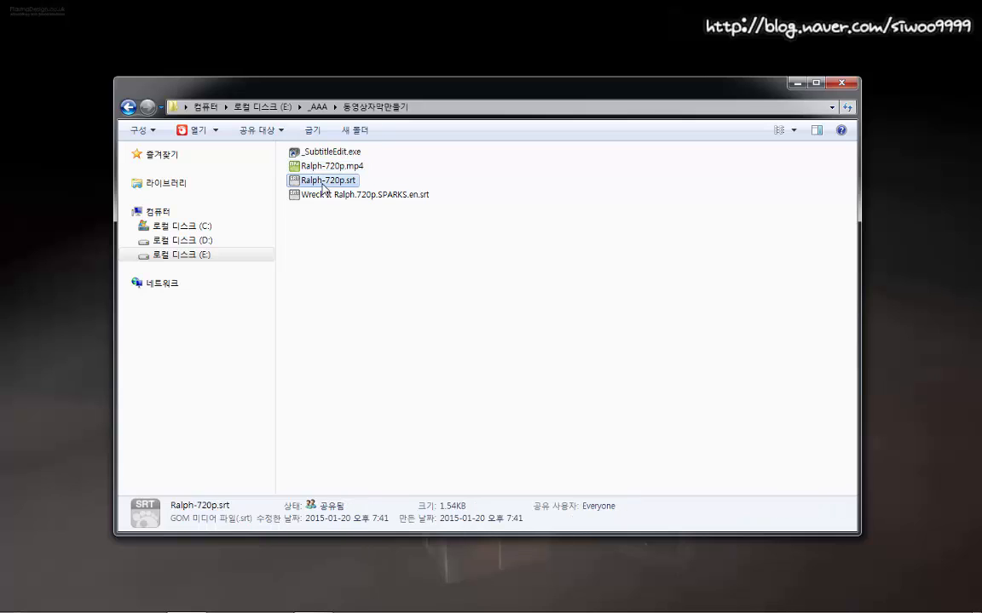
pyautogui.click(392, 197)
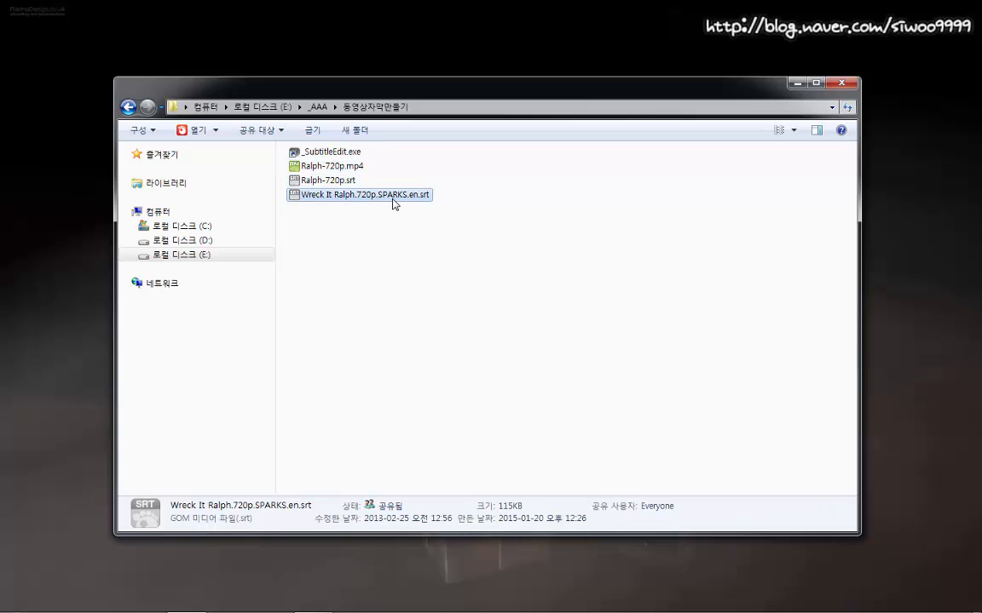
pyautogui.click(332, 183)
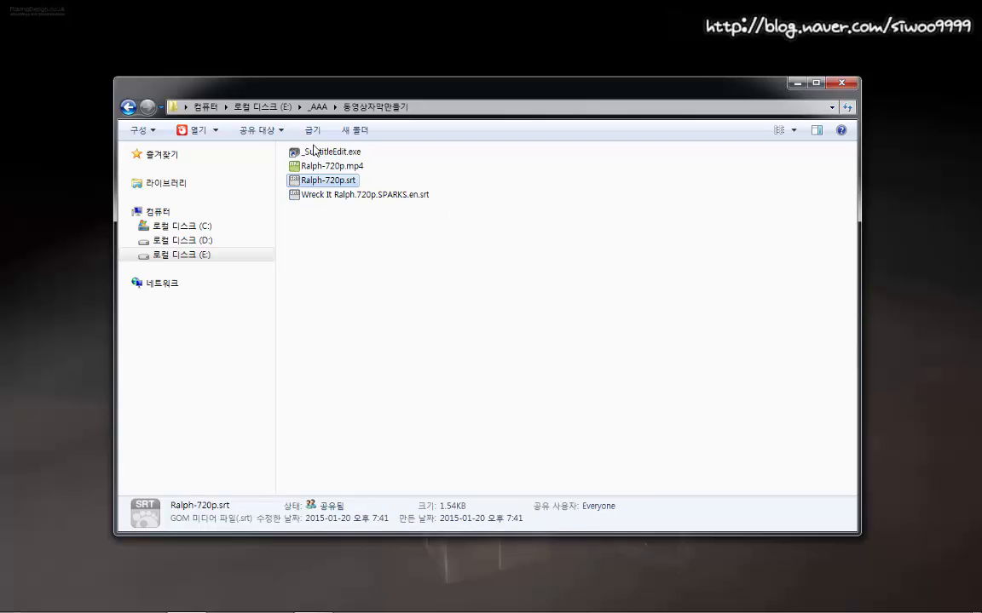
pyautogui.doubleClick(307, 152)
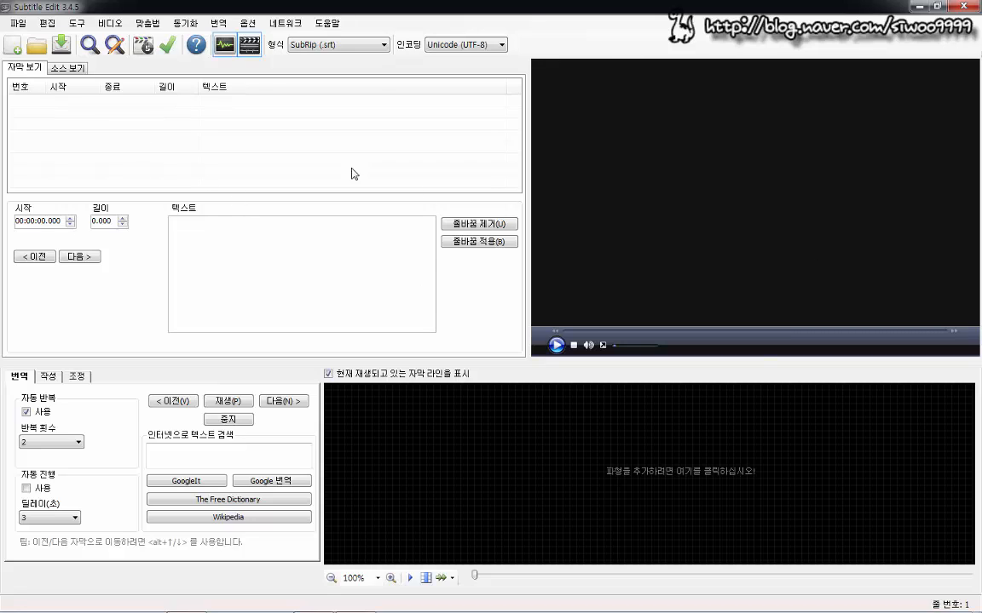
# Step: Open the trimmed Ralph-720p.srt subtitle file from the 동영상자막만들기 folder
pyautogui.doubleClick(547, 3)
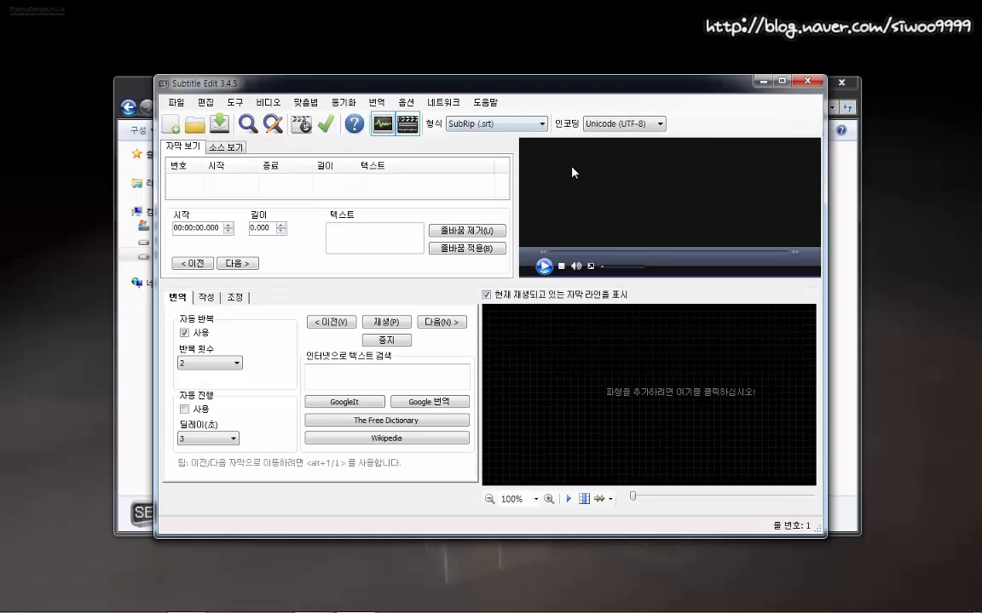
pyautogui.doubleClick(576, 82)
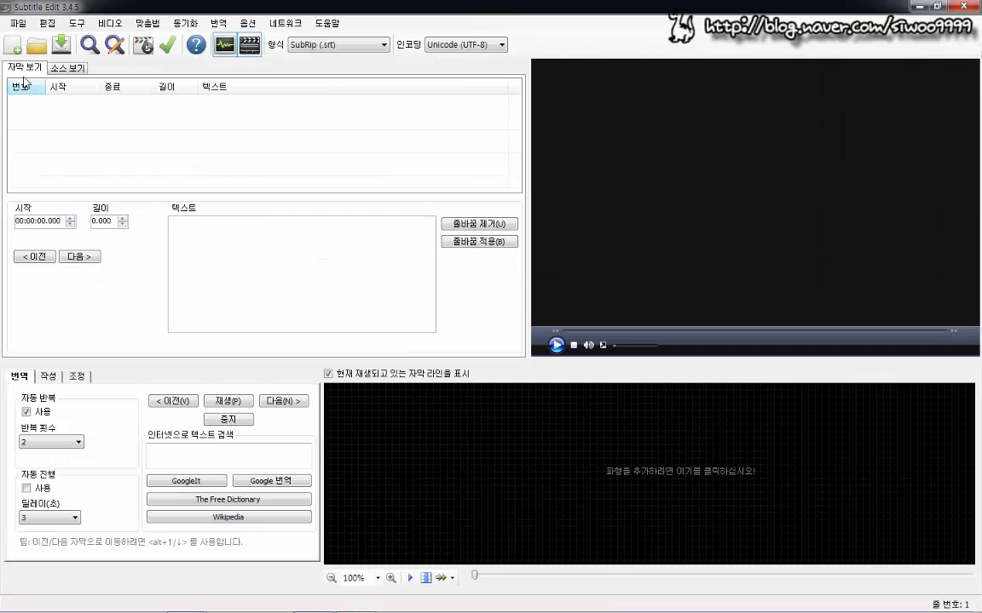
pyautogui.click(36, 45)
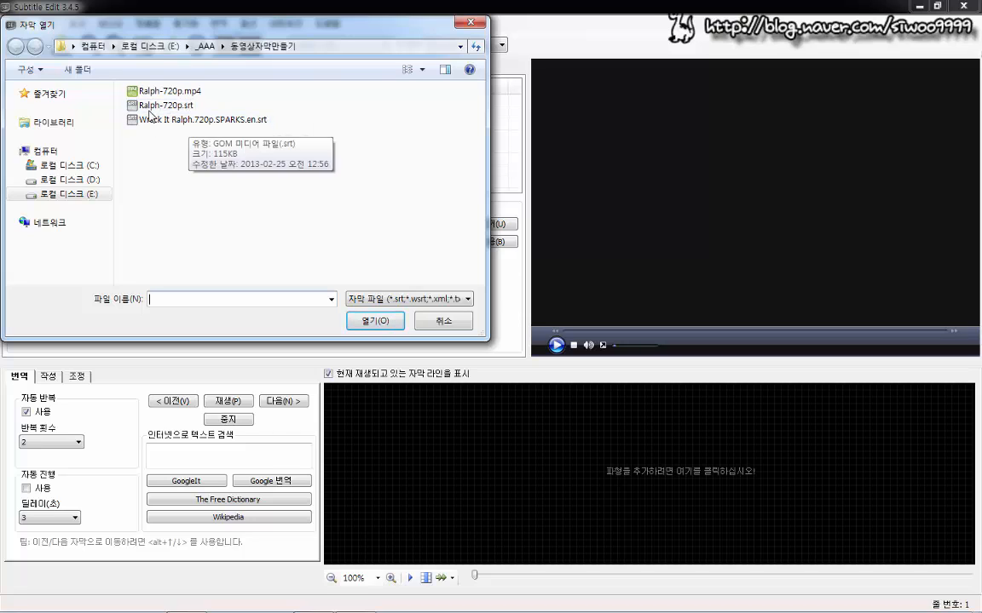
pyautogui.click(153, 105)
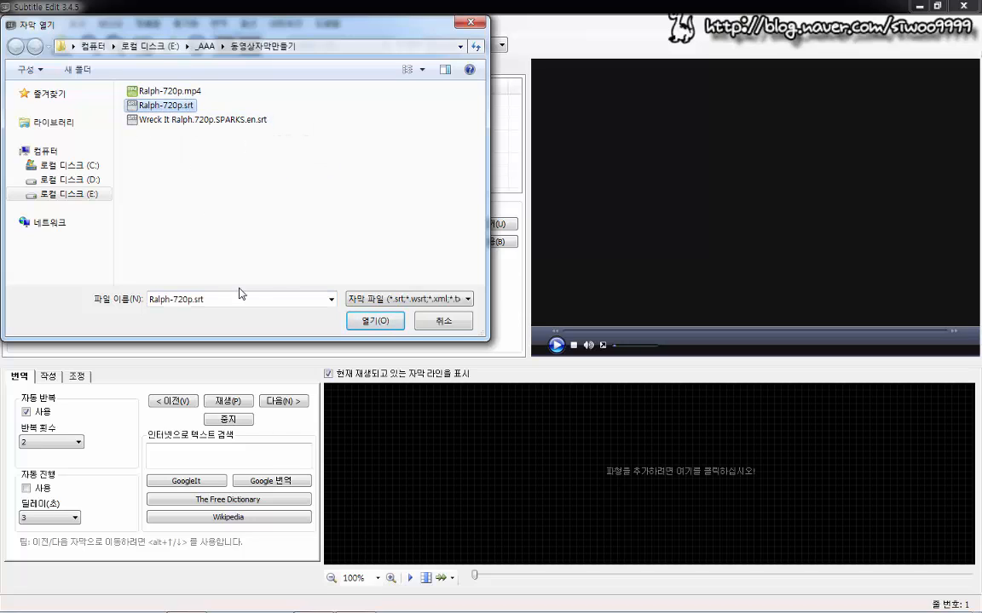
pyautogui.click(364, 322)
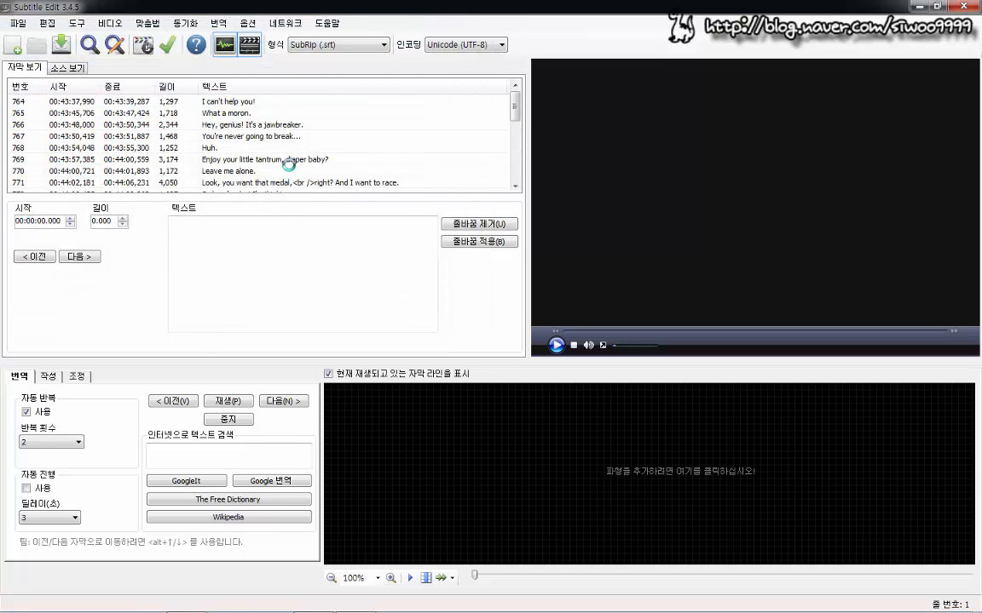
# Step: Load the Ralph-720p.mp4 video file alongside the subtitles
pyautogui.click(109, 23)
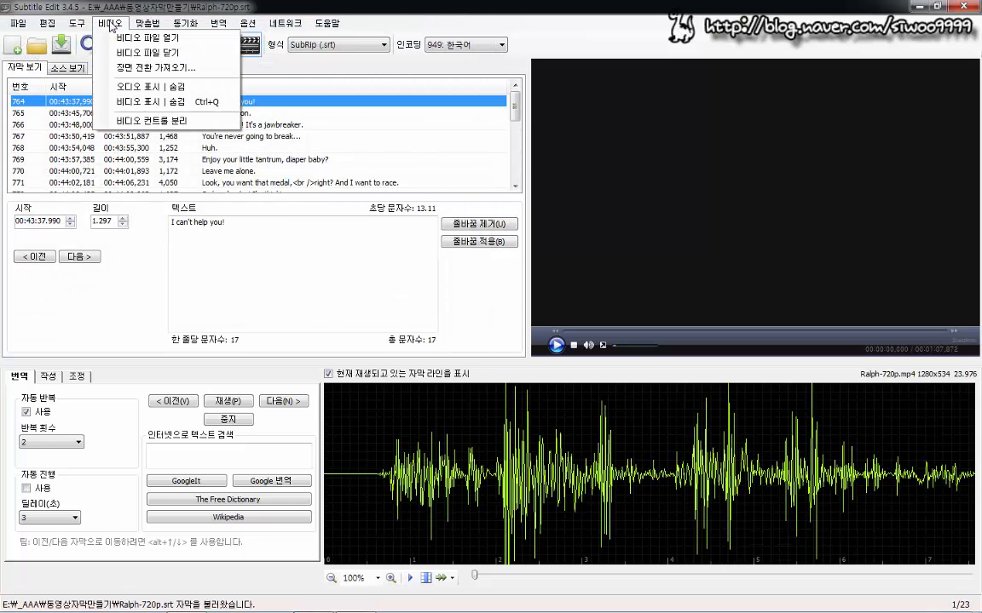
pyautogui.click(151, 37)
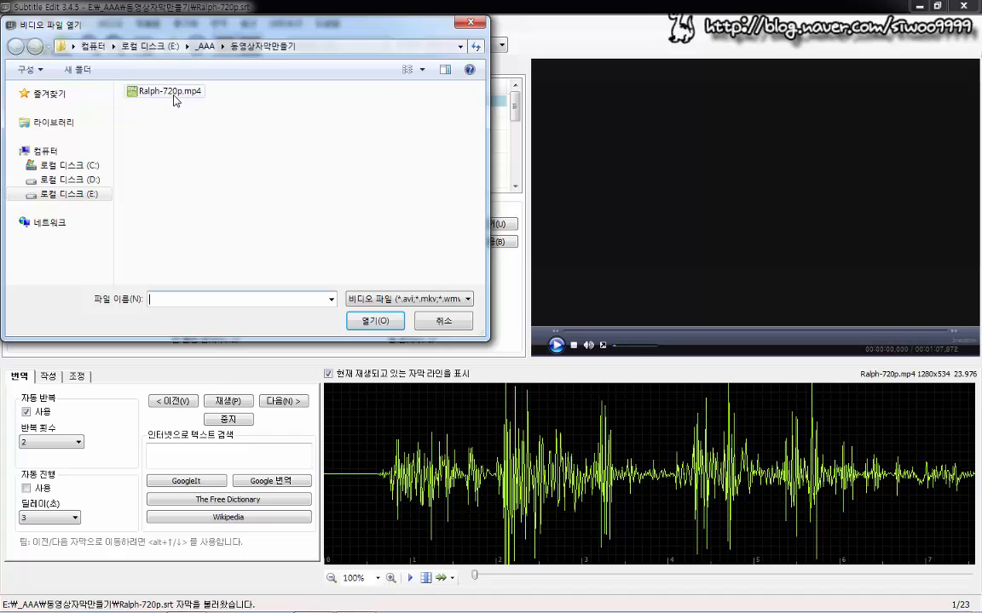
pyautogui.doubleClick(157, 91)
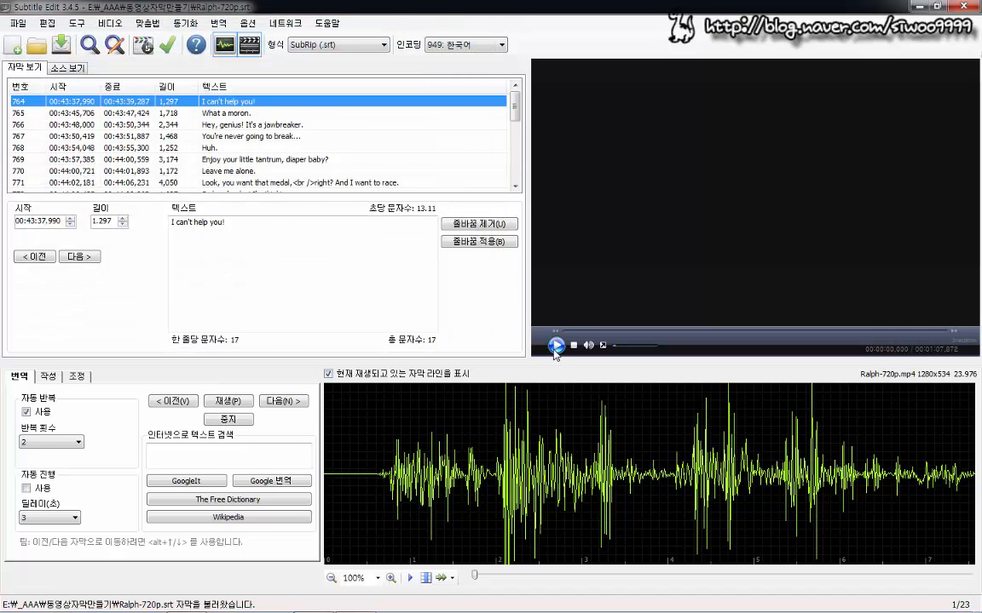
# Step: Play the opening seconds of the clip, stop it, and look through the first subtitle lines to compare their times with the video
pyautogui.click(554, 346)
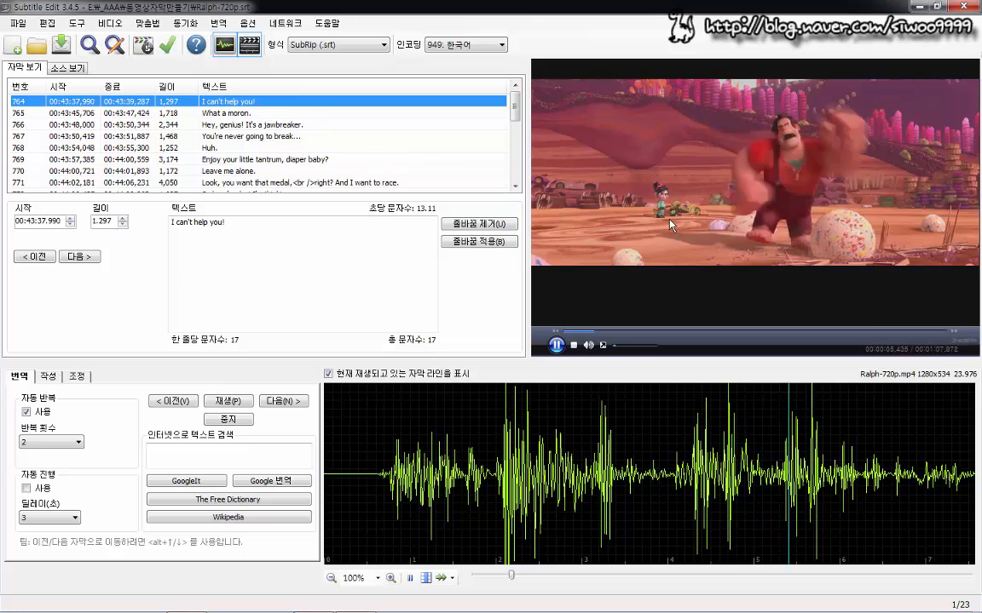
pyautogui.click(573, 346)
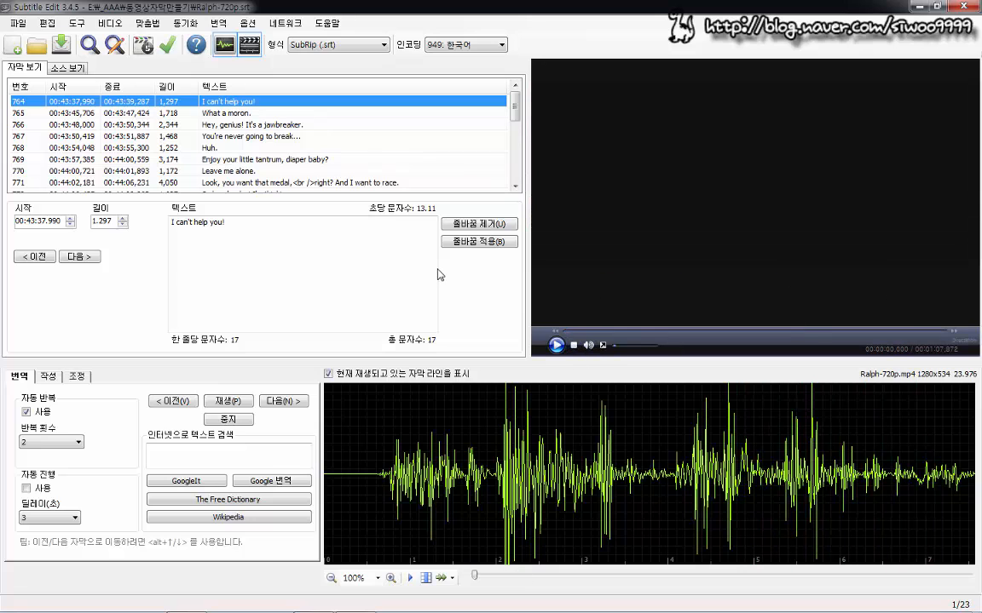
pyautogui.click(24, 113)
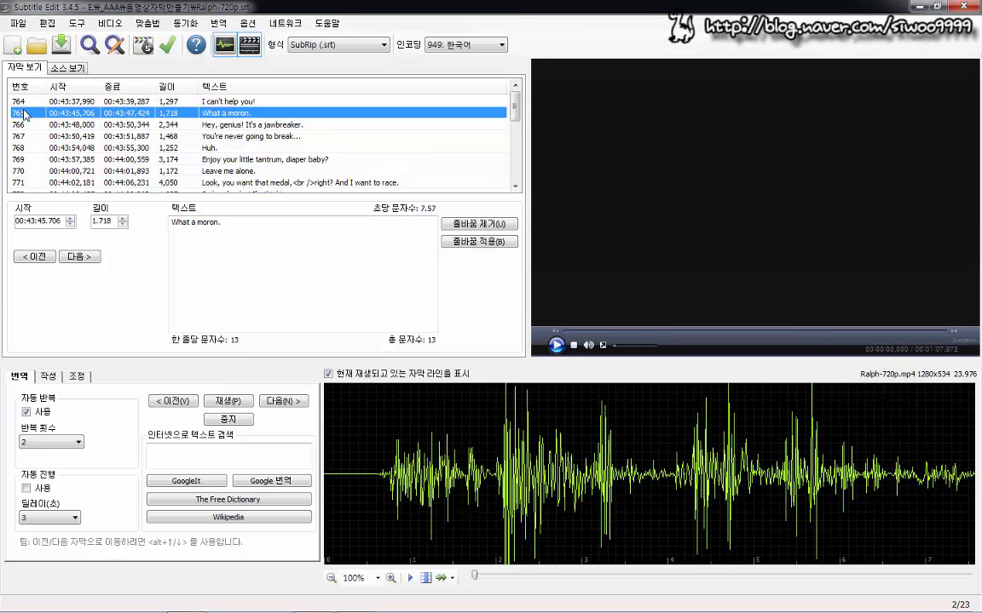
pyautogui.press('Down')
pyautogui.press('Down')
pyautogui.press('Down')
pyautogui.press('Down')
pyautogui.press('Down')
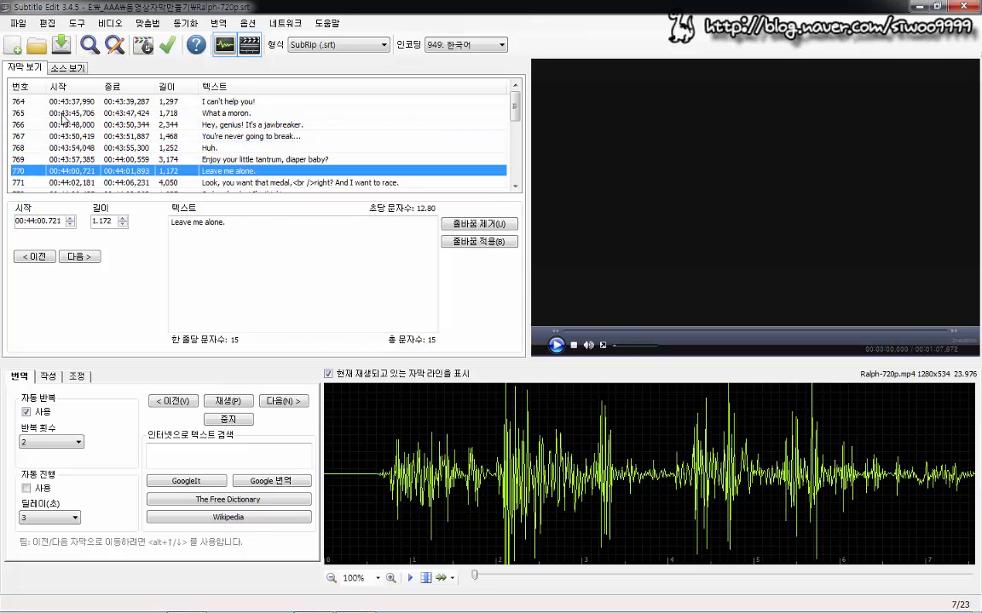
pyautogui.click(62, 101)
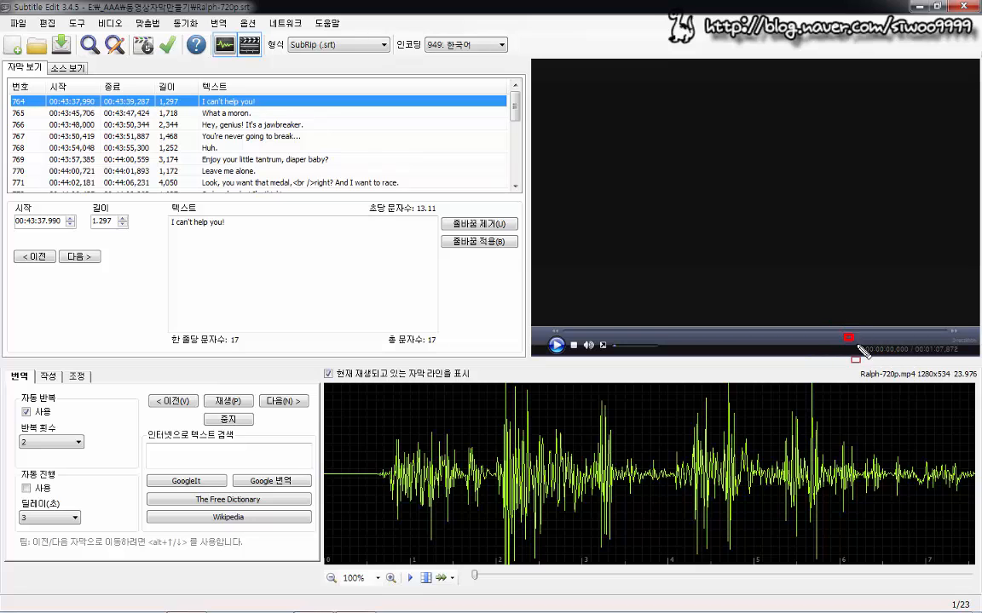
pyautogui.moveTo(859, 347); pyautogui.dragTo(978, 367)
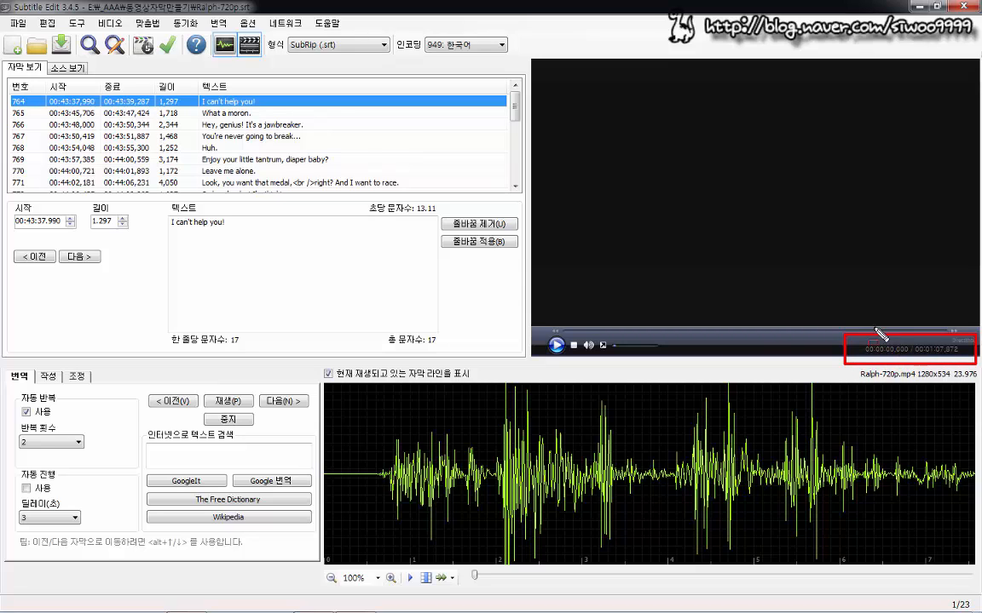
pyautogui.press('Escape')
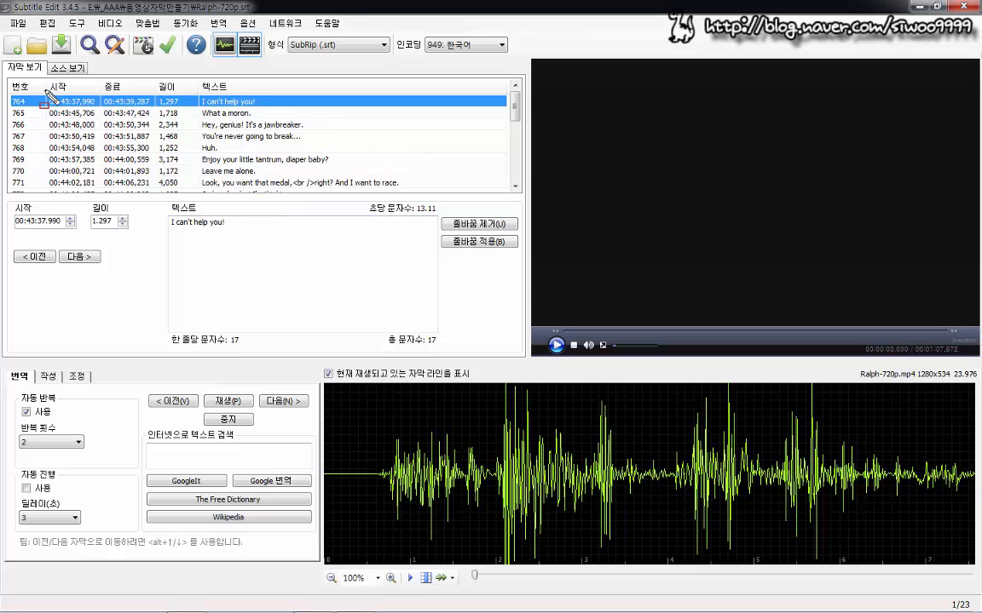
pyautogui.moveTo(45, 92)
pyautogui.mouseDown()
pyautogui.moveTo(53, 114)
pyautogui.moveTo(110, 135)
pyautogui.moveTo(138, 167)
pyautogui.moveTo(147, 196)
pyautogui.moveTo(189, 202)
pyautogui.mouseUp()
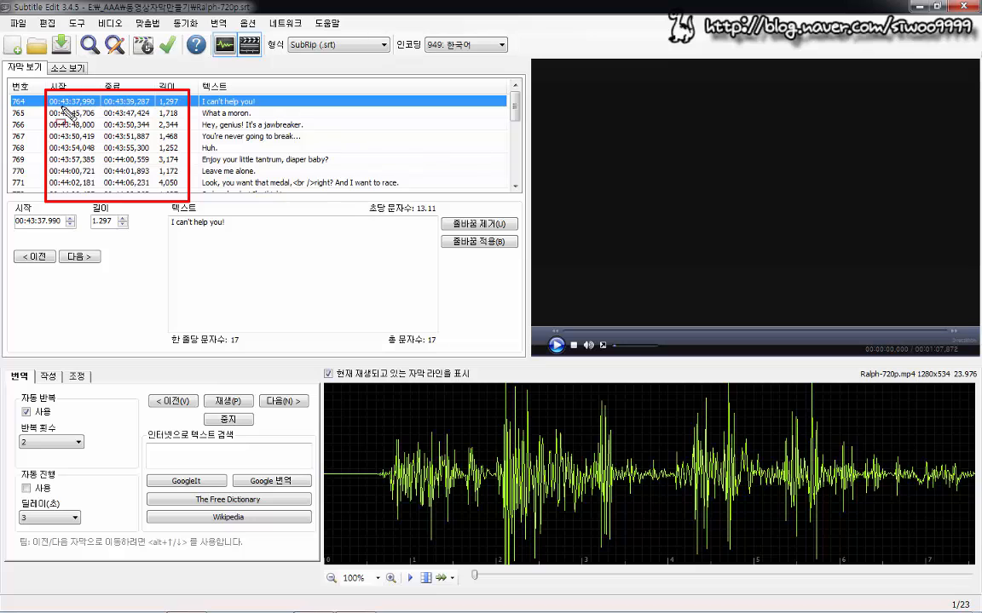
pyautogui.moveTo(63, 106); pyautogui.dragTo(70, 107)
pyautogui.press('Escape')
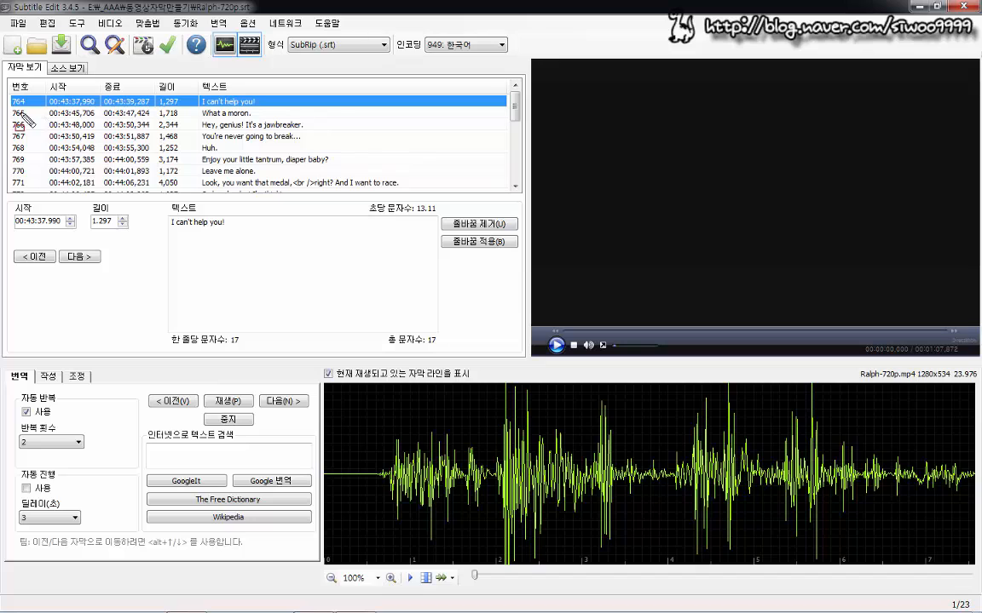
pyautogui.moveTo(8, 79)
pyautogui.mouseDown()
pyautogui.moveTo(19, 166)
pyautogui.moveTo(40, 202)
pyautogui.mouseUp()
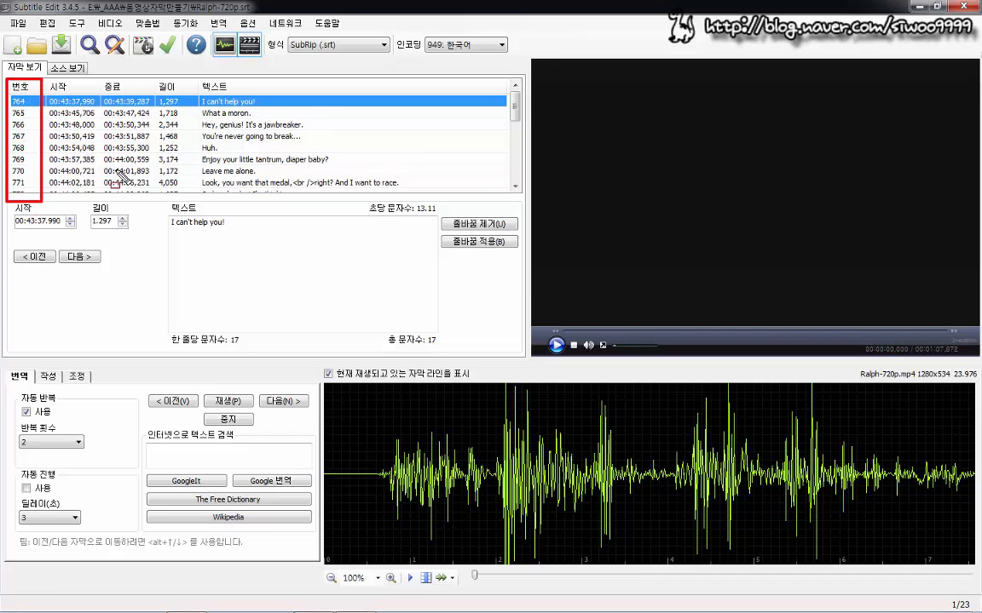
pyautogui.moveTo(47, 75)
pyautogui.mouseDown()
pyautogui.moveTo(86, 168)
pyautogui.moveTo(159, 203)
pyautogui.mouseUp()
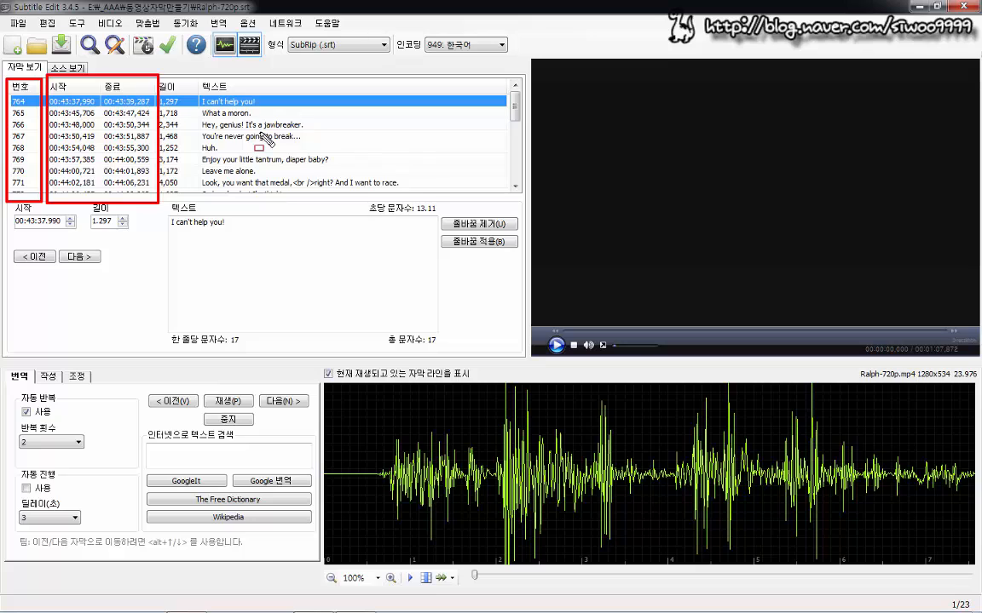
pyautogui.press('Escape')
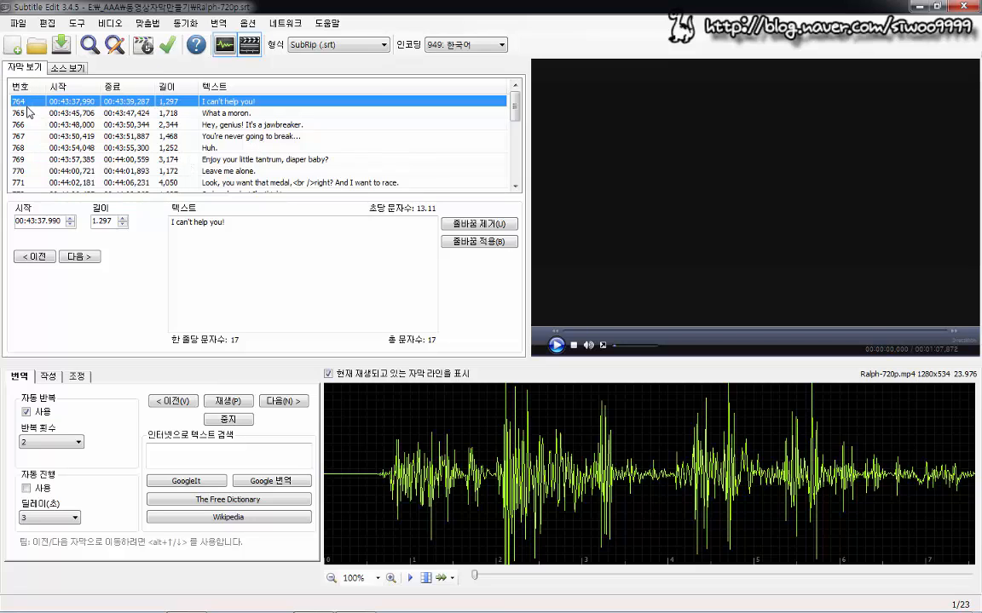
# Step: Renumber the subtitle lines with 1 as the new starting number and check the number column
pyautogui.click(77, 23)
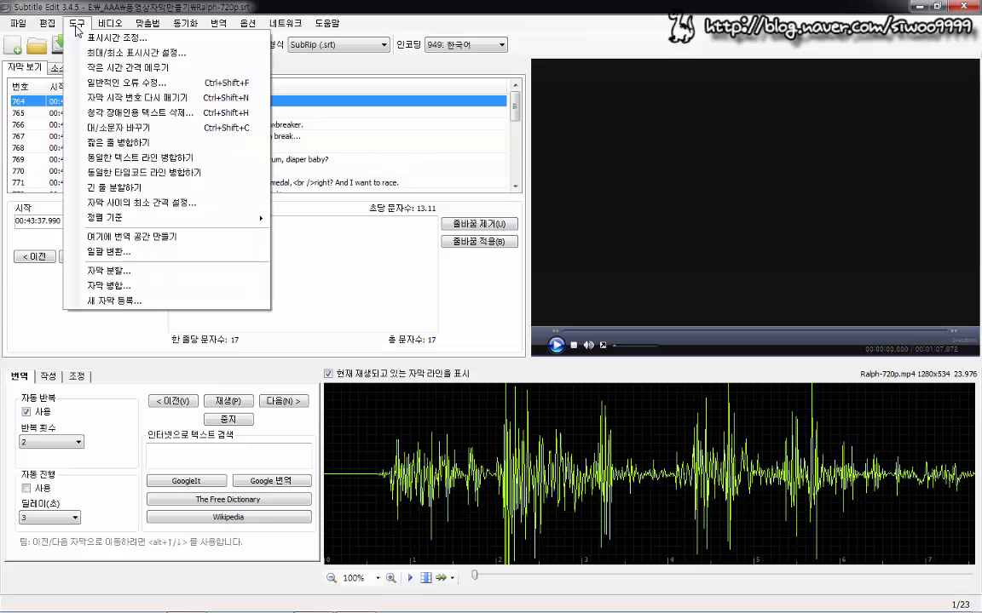
pyautogui.click(117, 99)
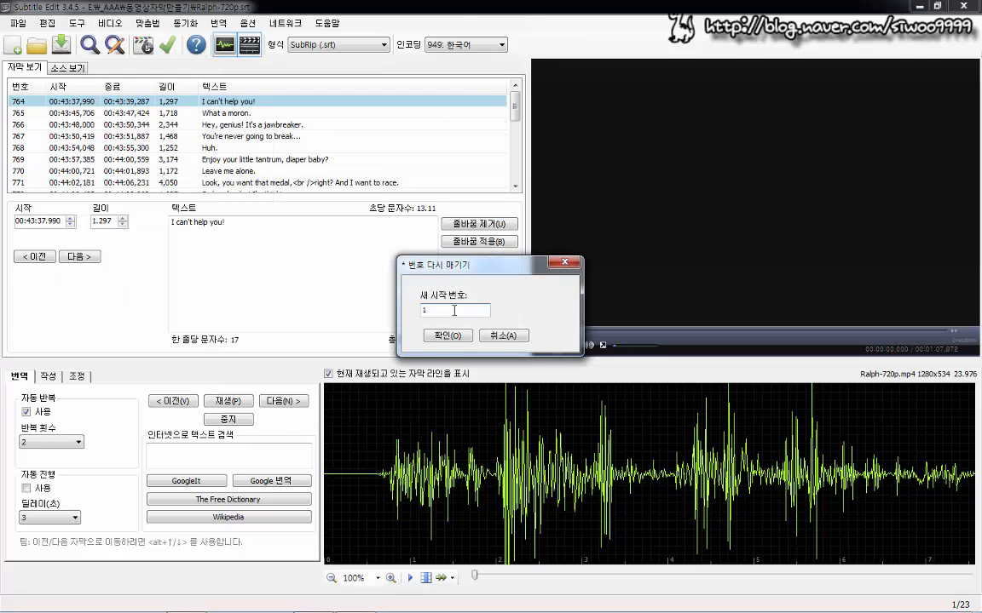
pyautogui.click(451, 339)
pyautogui.click(451, 338)
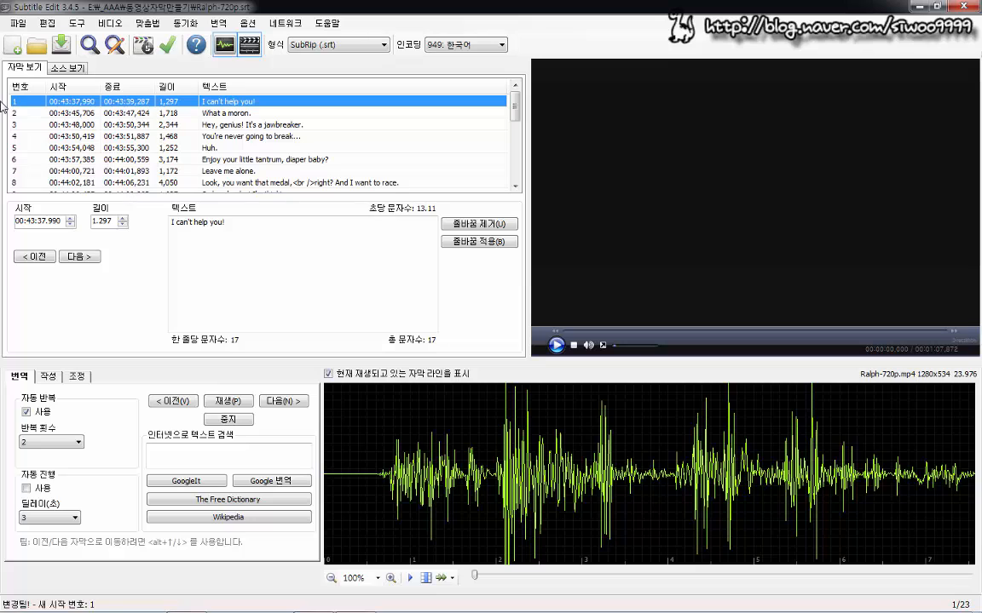
pyautogui.moveTo(7, 77); pyautogui.dragTo(48, 196)
pyautogui.moveTo(516, 107)
pyautogui.mouseDown()
pyautogui.moveTo(517, 165)
pyautogui.moveTo(515, 104)
pyautogui.mouseUp()
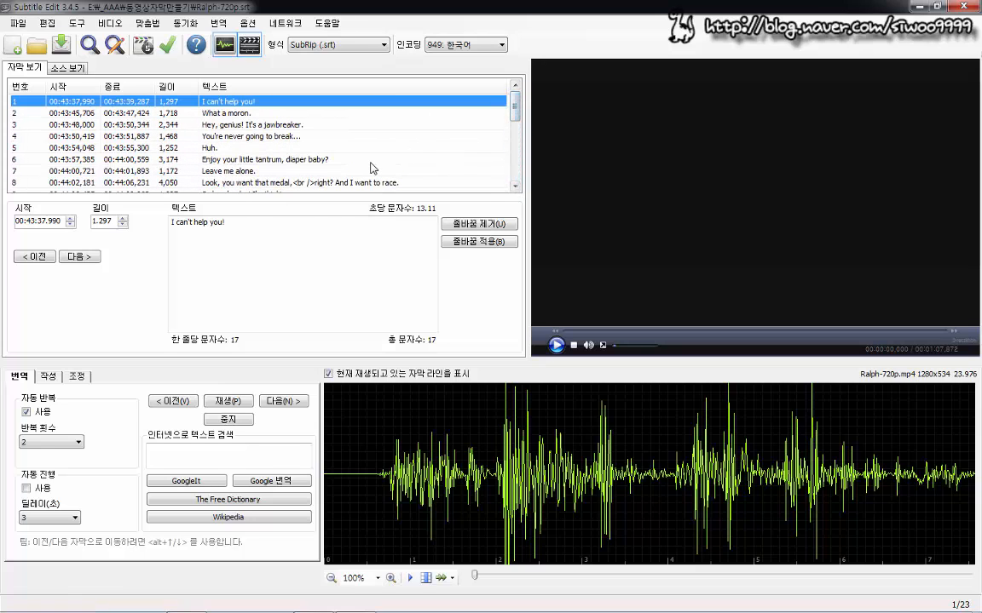
pyautogui.click(84, 114)
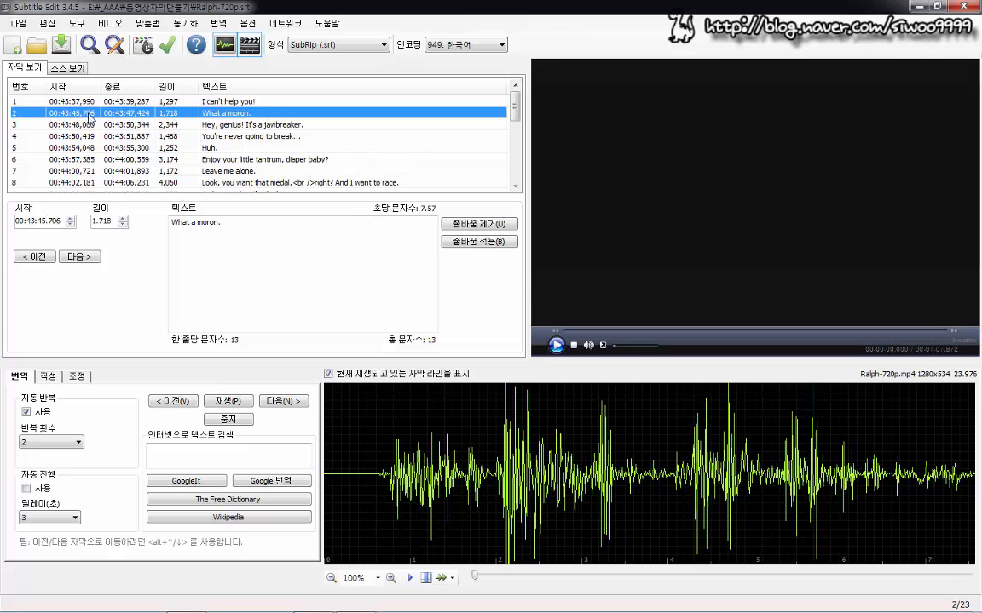
pyautogui.click(85, 102)
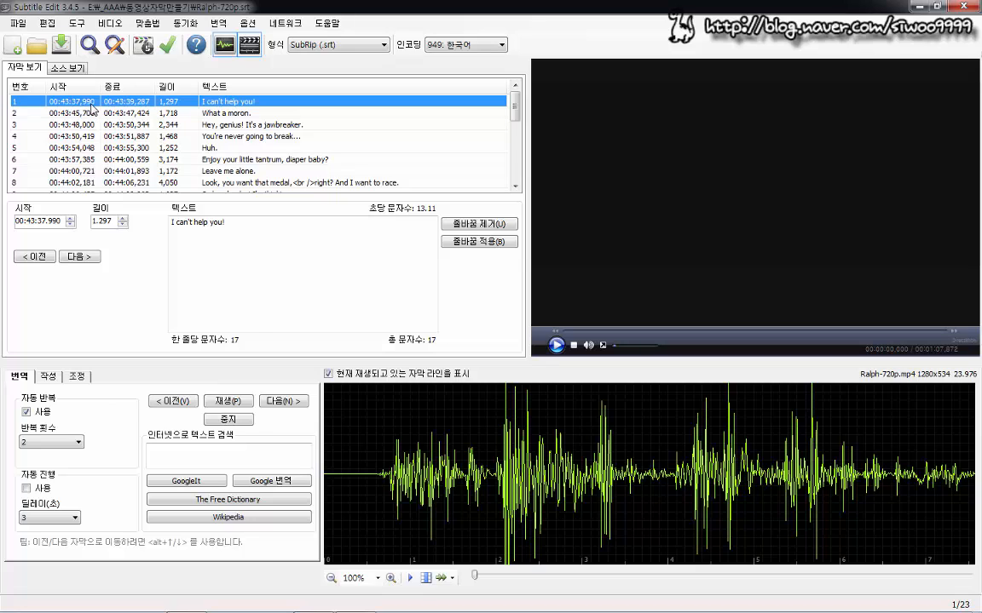
pyautogui.rightClick(92, 108)
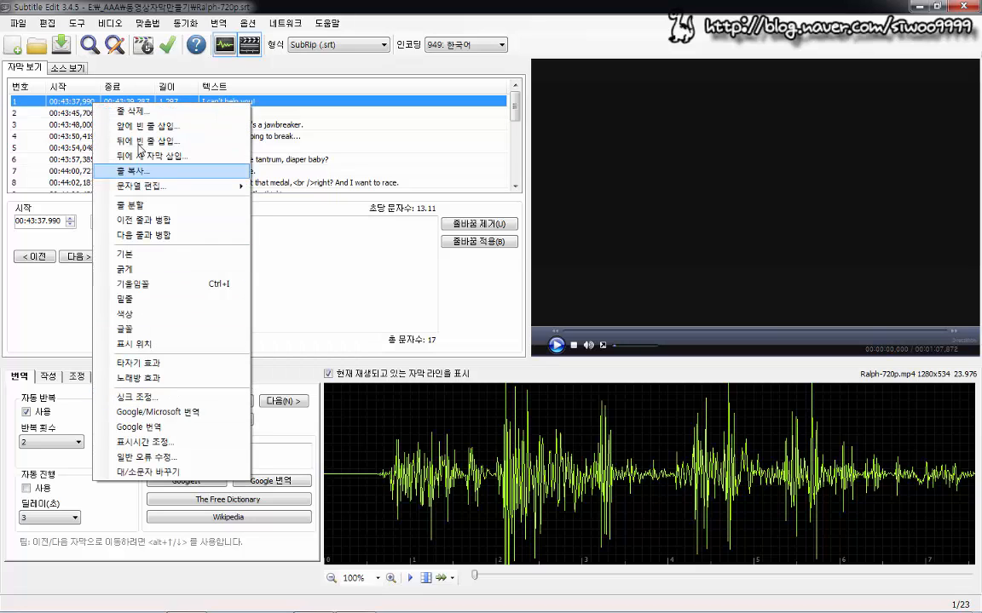
pyautogui.rightClick(63, 102)
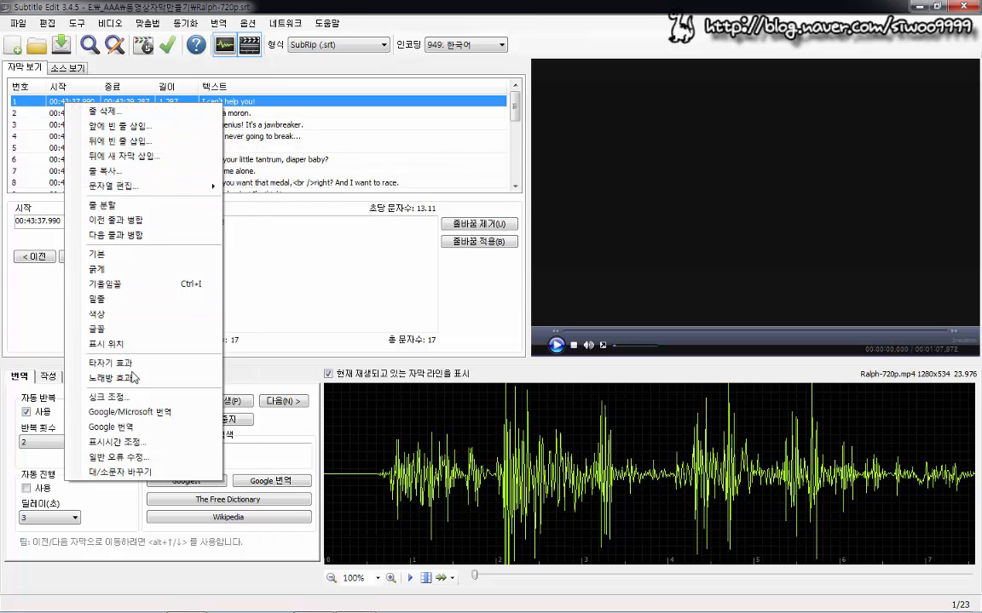
pyautogui.click(109, 397)
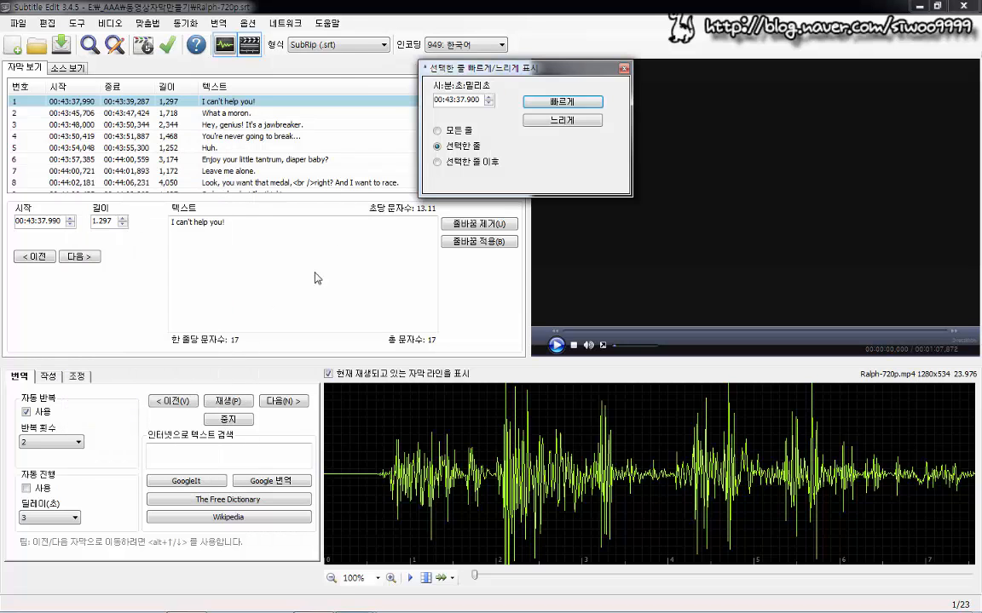
pyautogui.click(142, 104)
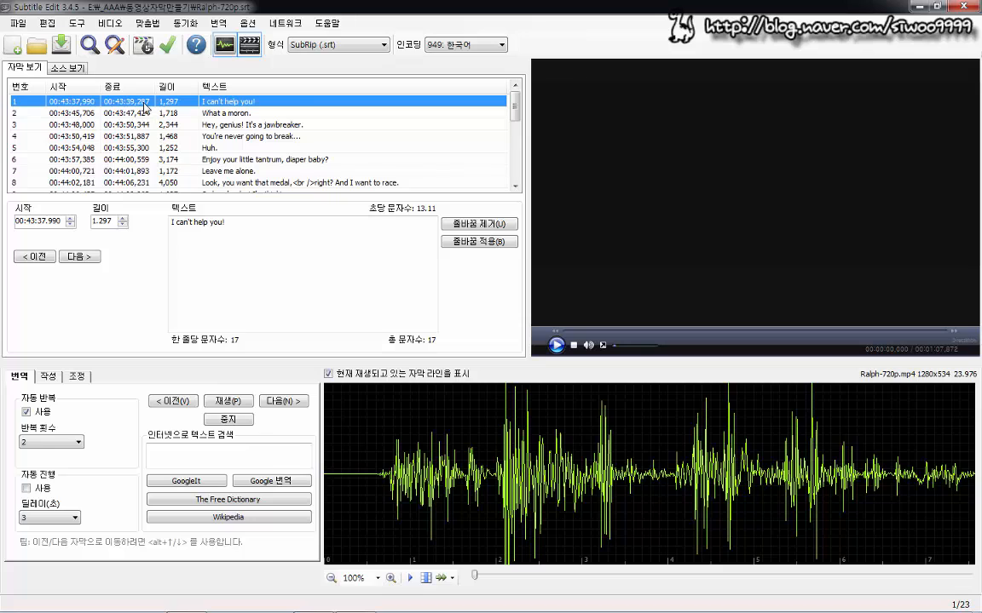
# Step: Shift all subtitle lines earlier by 00:43:37.990 using the sync adjustment (싱크 조정)
pyautogui.rightClick(144, 104)
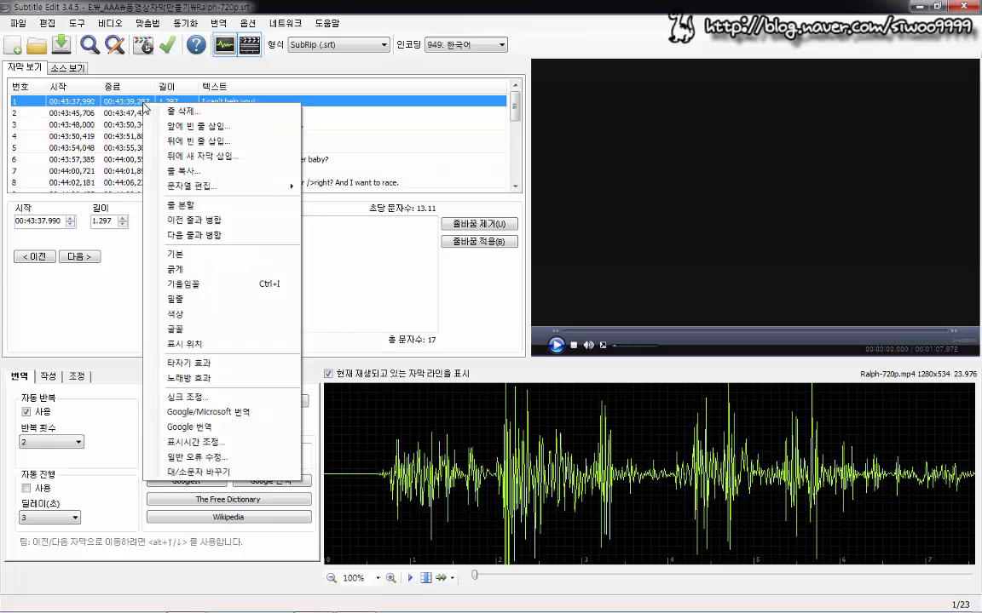
pyautogui.click(214, 398)
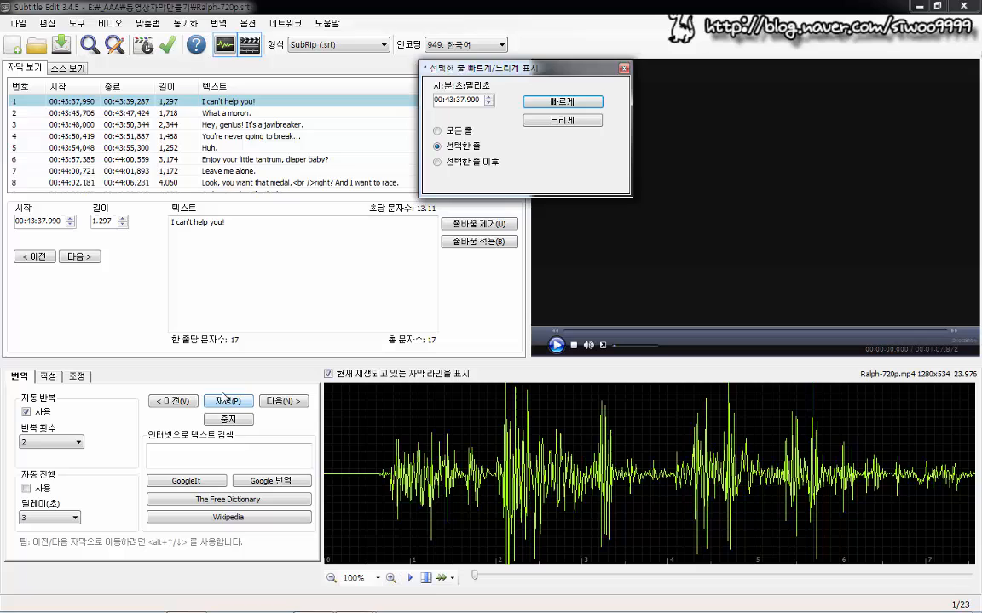
pyautogui.doubleClick(449, 102)
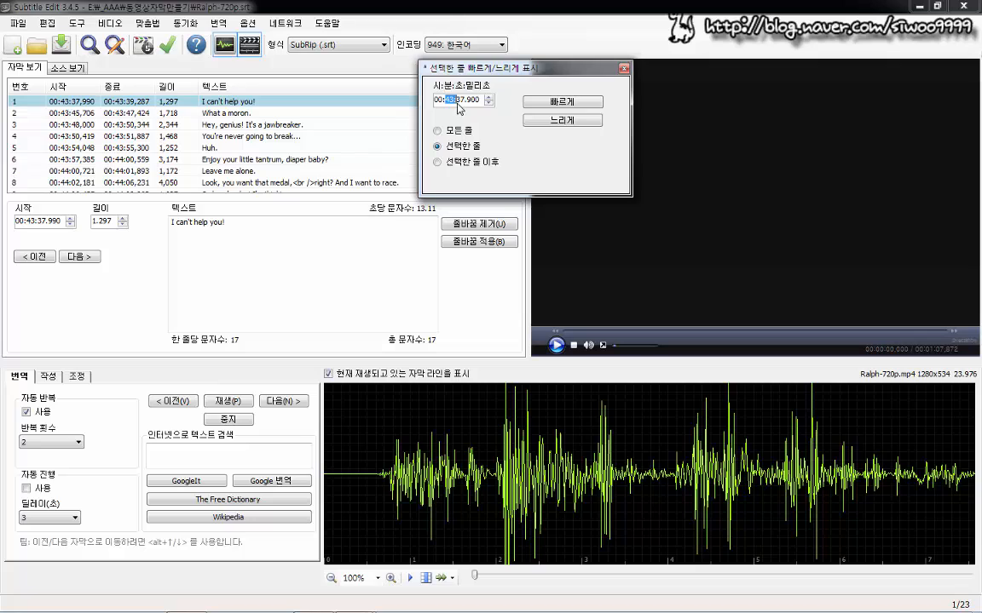
pyautogui.doubleClick(463, 100)
pyautogui.click(474, 100)
pyautogui.click(437, 131)
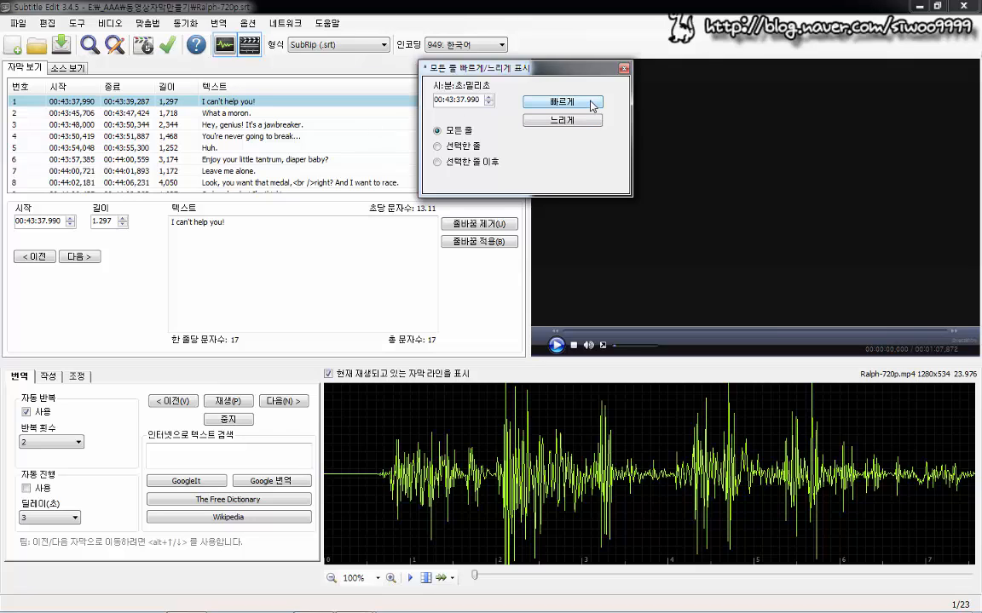
pyautogui.click(562, 103)
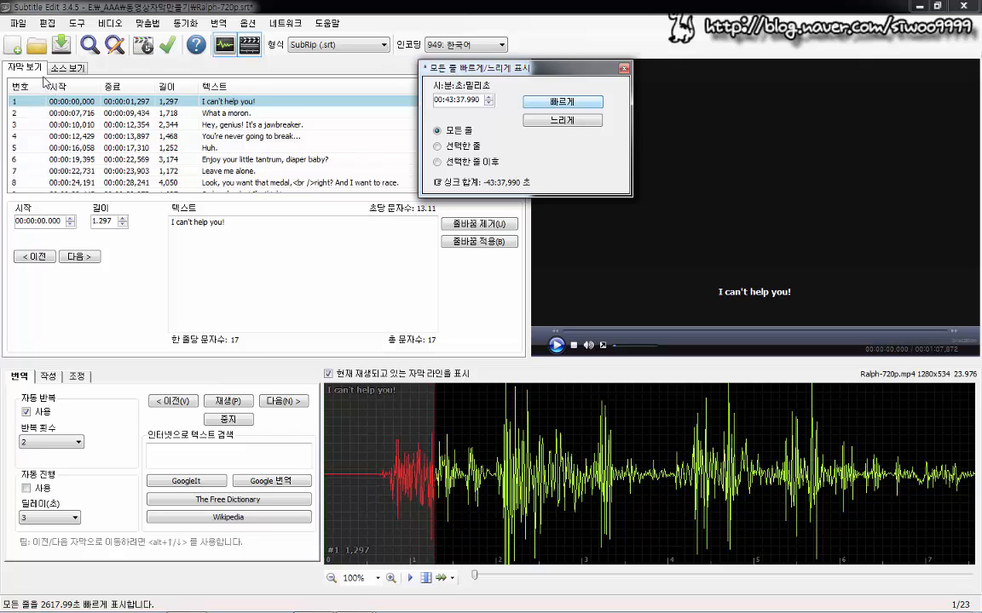
# Step: Close the sync adjustment and play the clip up to line 6 to compare the subtitle timing with the dialogue
pyautogui.moveTo(44, 77); pyautogui.dragTo(161, 196)
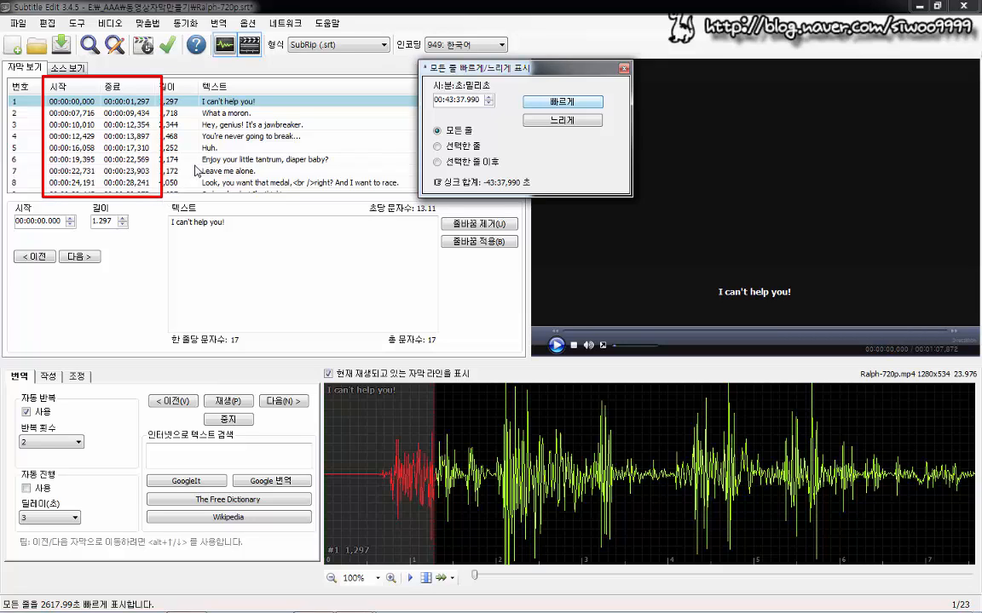
pyautogui.click(623, 70)
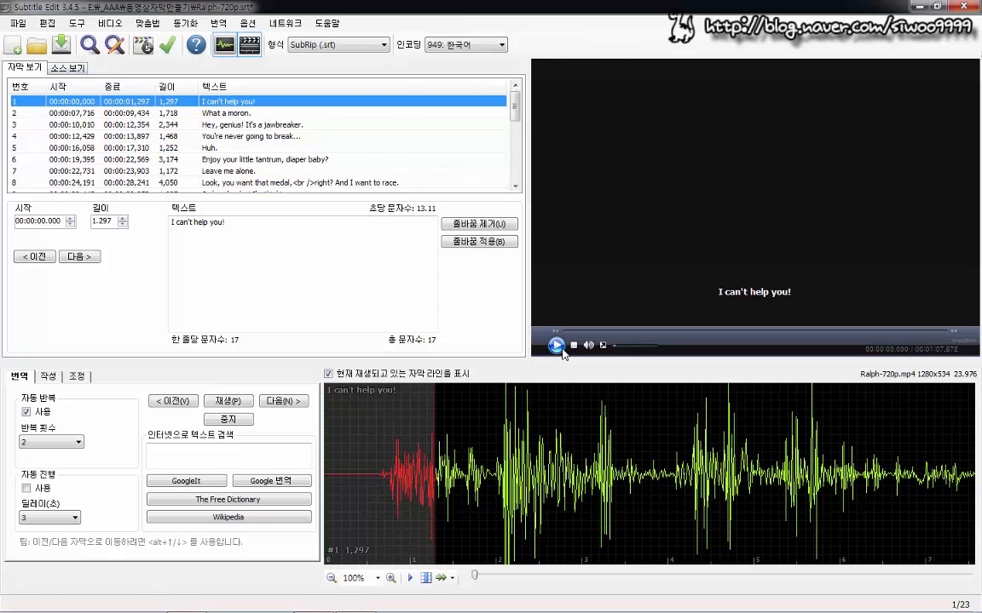
pyautogui.click(556, 345)
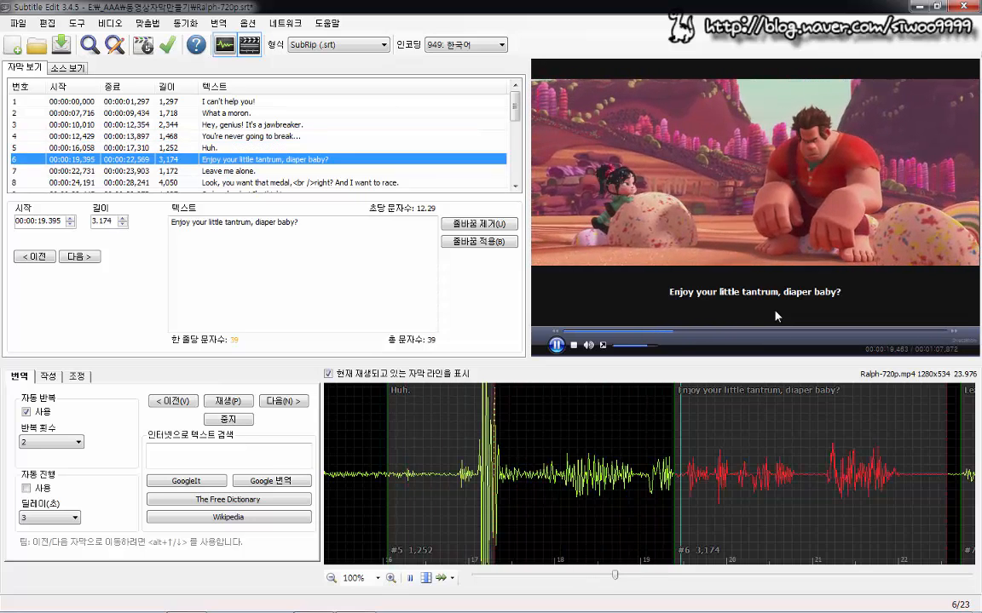
pyautogui.click(573, 345)
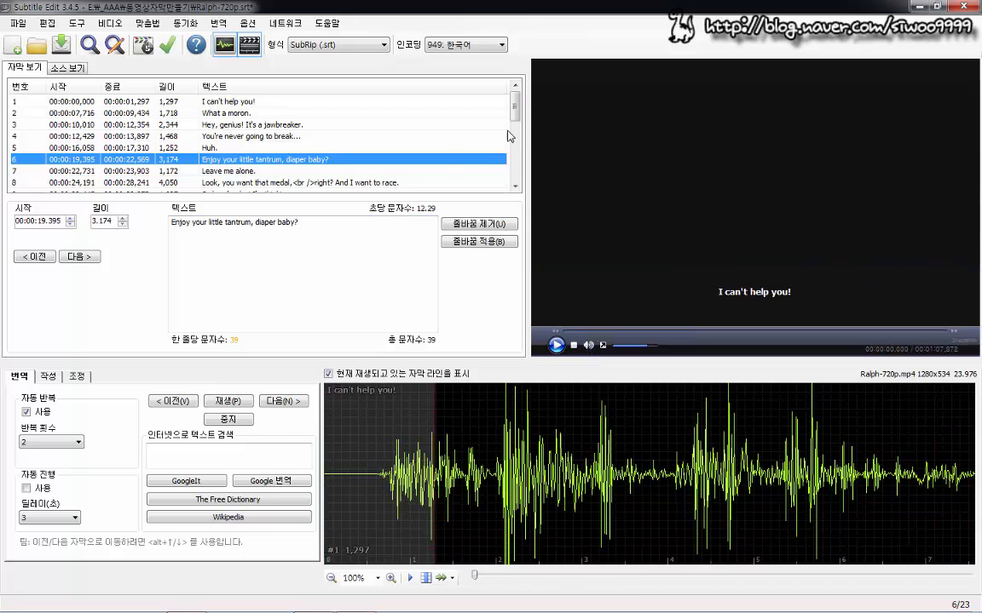
# Step: Play subtitle line 2, "What a moron.", and compare its timing and that of line 3 with the video and waveform
pyautogui.click(185, 101)
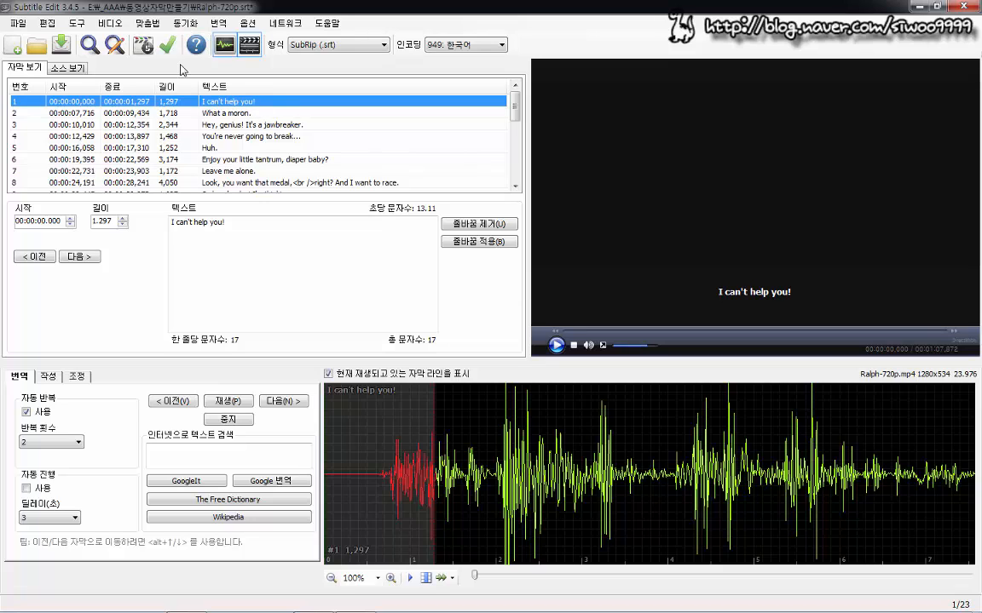
pyautogui.click(117, 114)
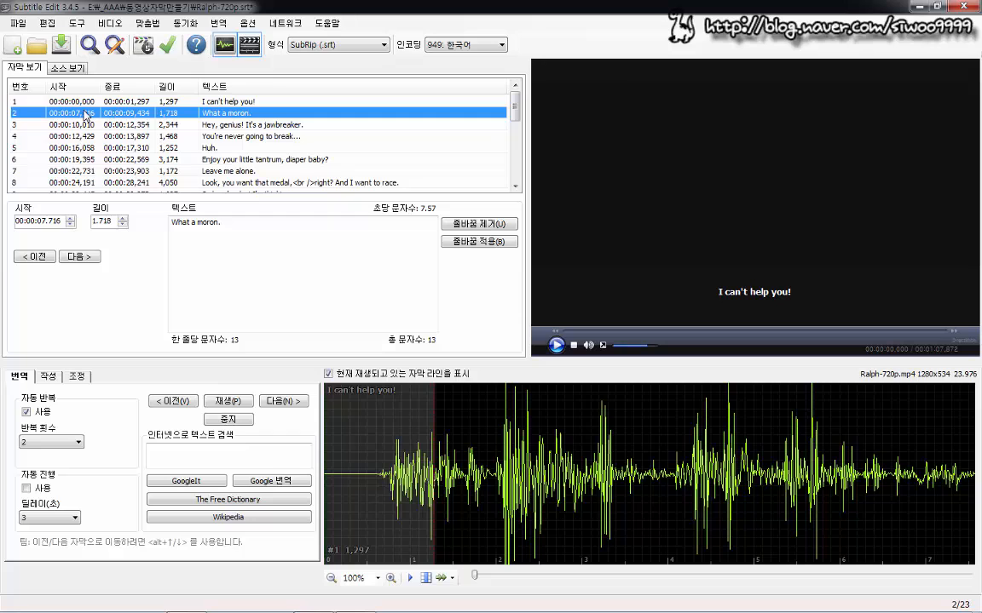
pyautogui.doubleClick(85, 115)
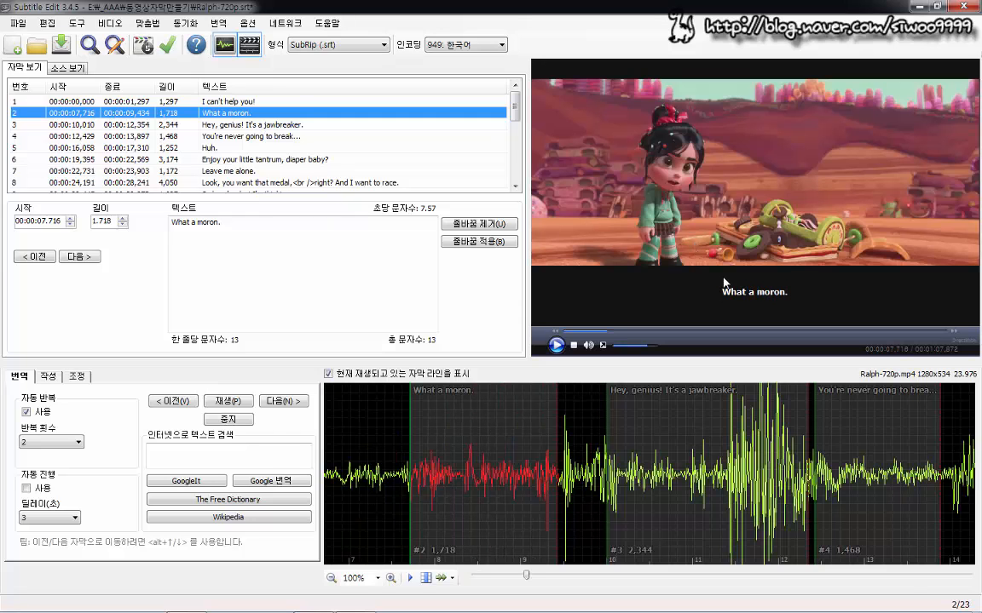
pyautogui.click(228, 401)
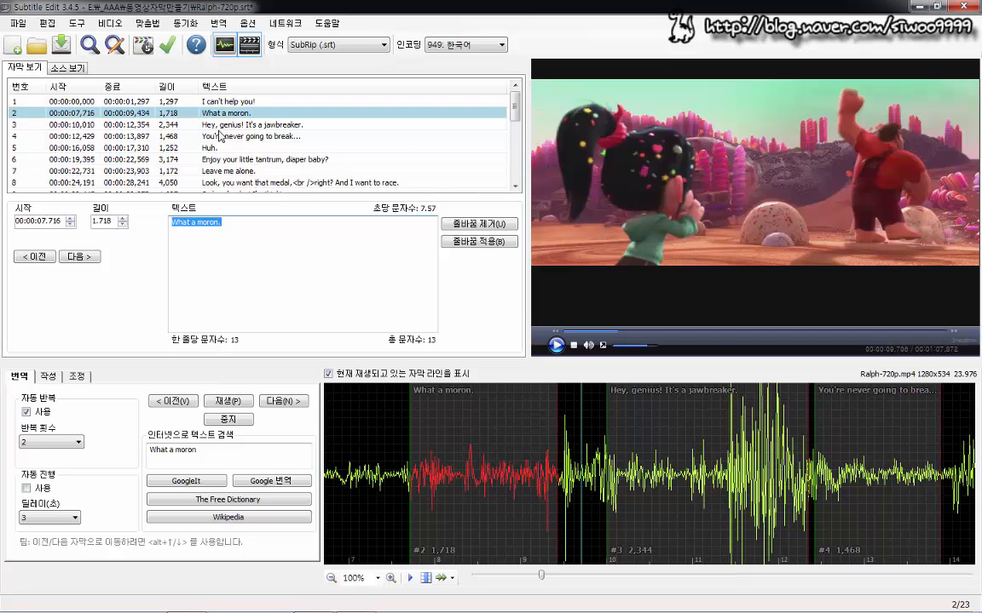
pyautogui.click(79, 114)
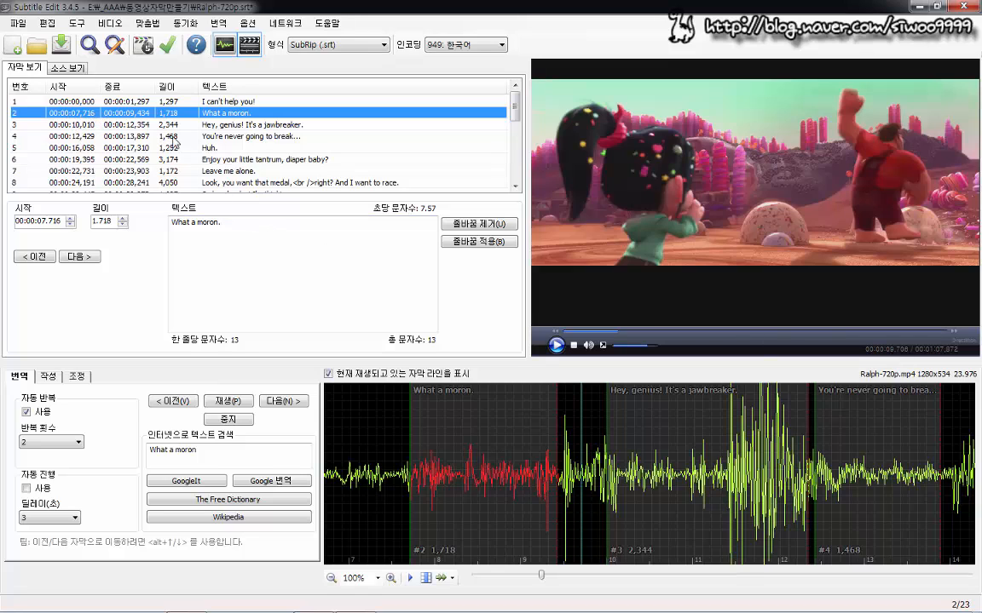
pyautogui.click(618, 337)
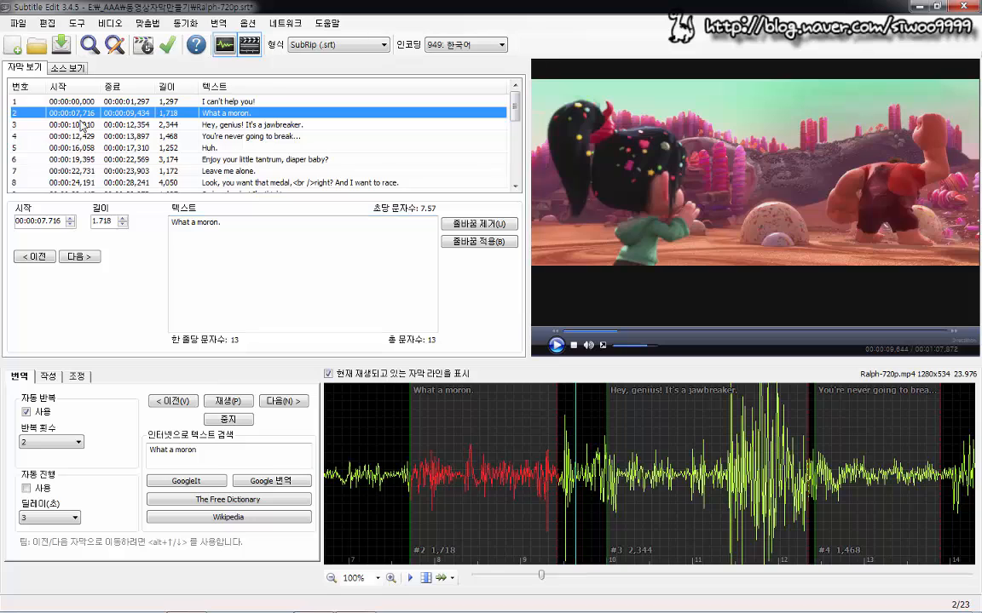
pyautogui.click(220, 126)
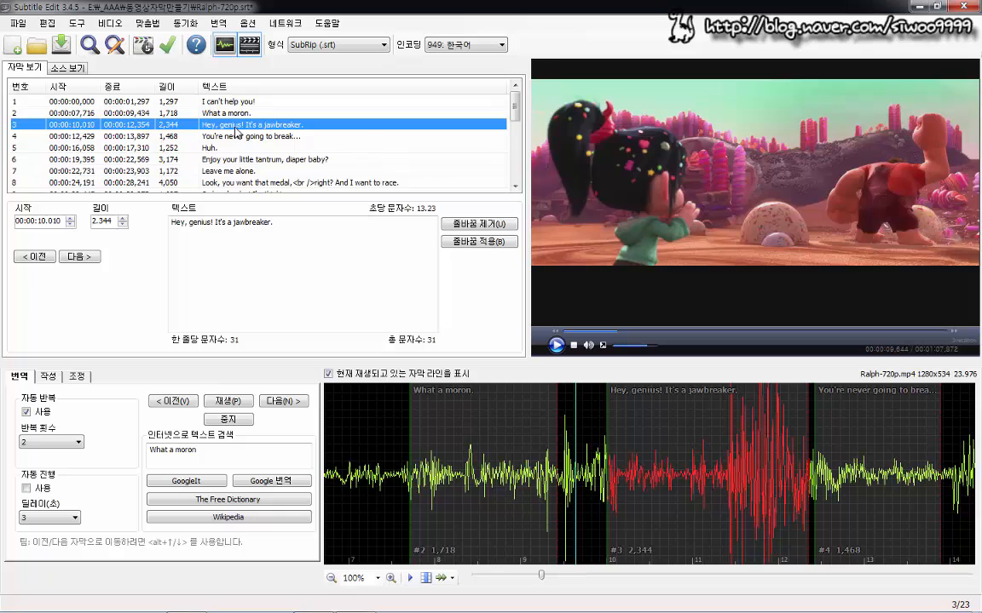
# Step: Shift all subtitle lines earlier by 00:00:00.030 using the sync adjustment (싱크 조정)
pyautogui.rightClick(162, 113)
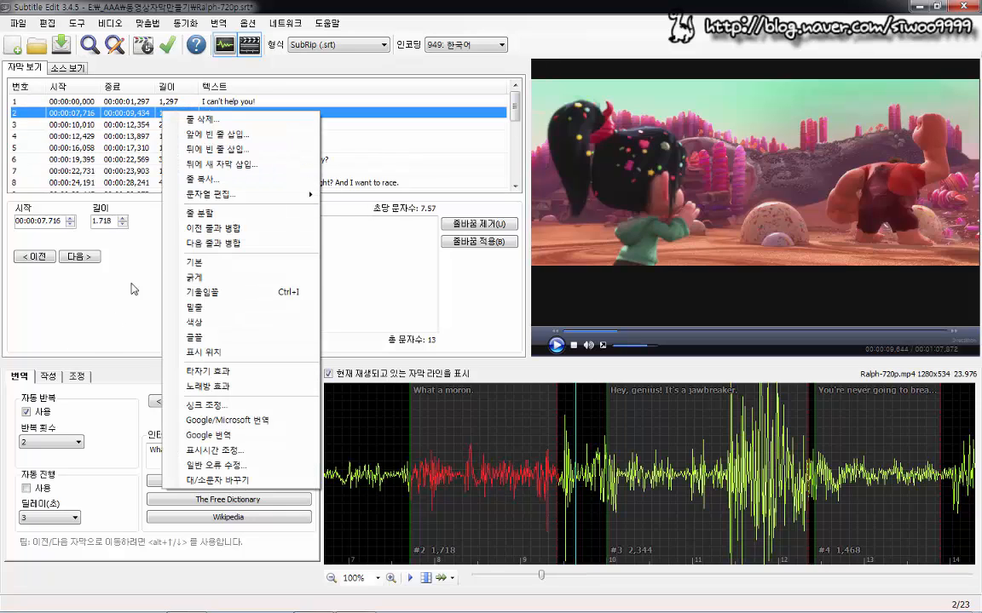
pyautogui.click(204, 404)
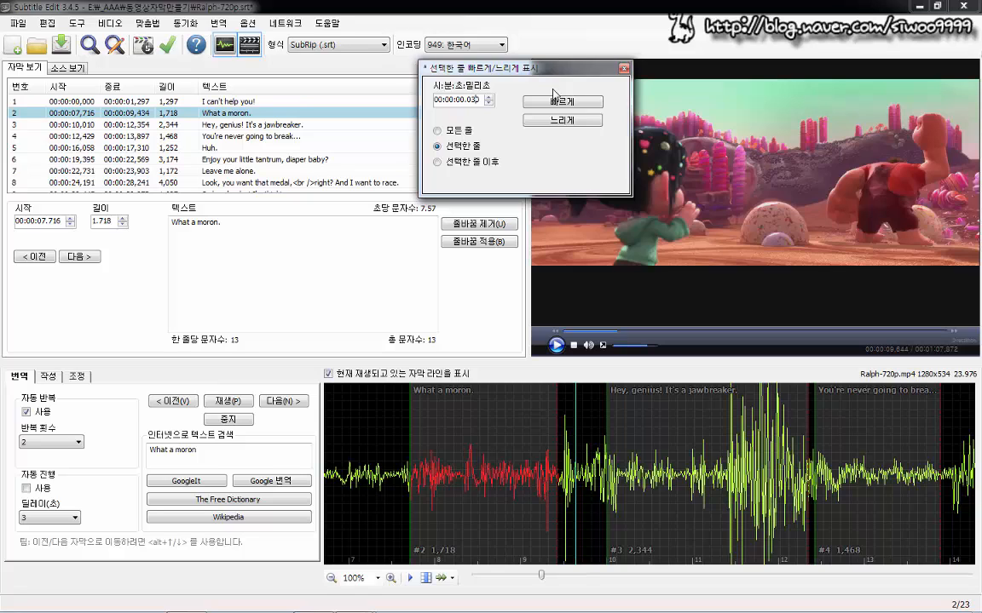
pyautogui.click(437, 132)
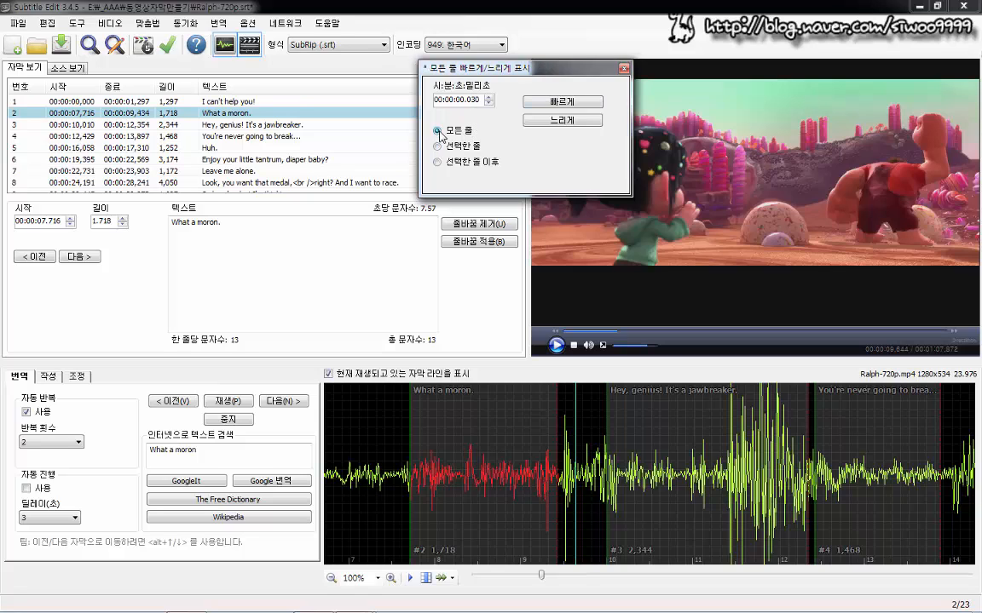
pyautogui.click(563, 102)
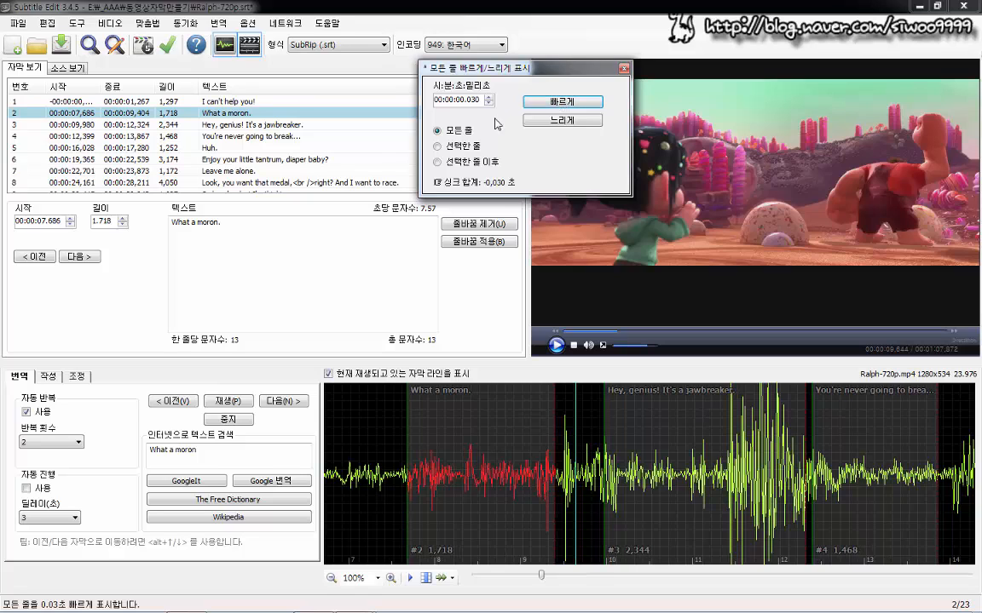
pyautogui.click(625, 70)
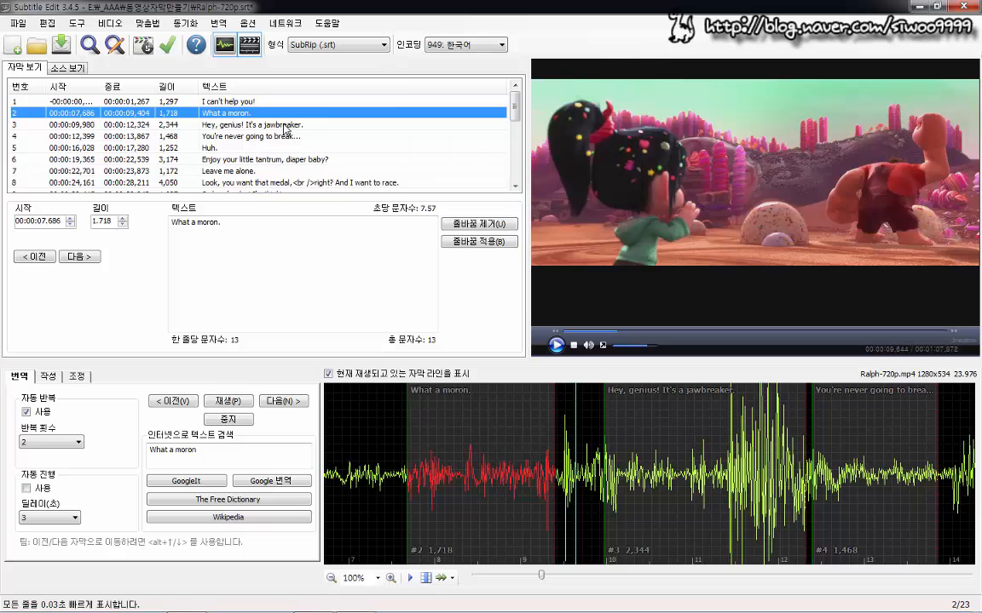
# Step: Play the clip again from the beginning up to line 3 to check the subtitle timing, and pause it
pyautogui.click(555, 345)
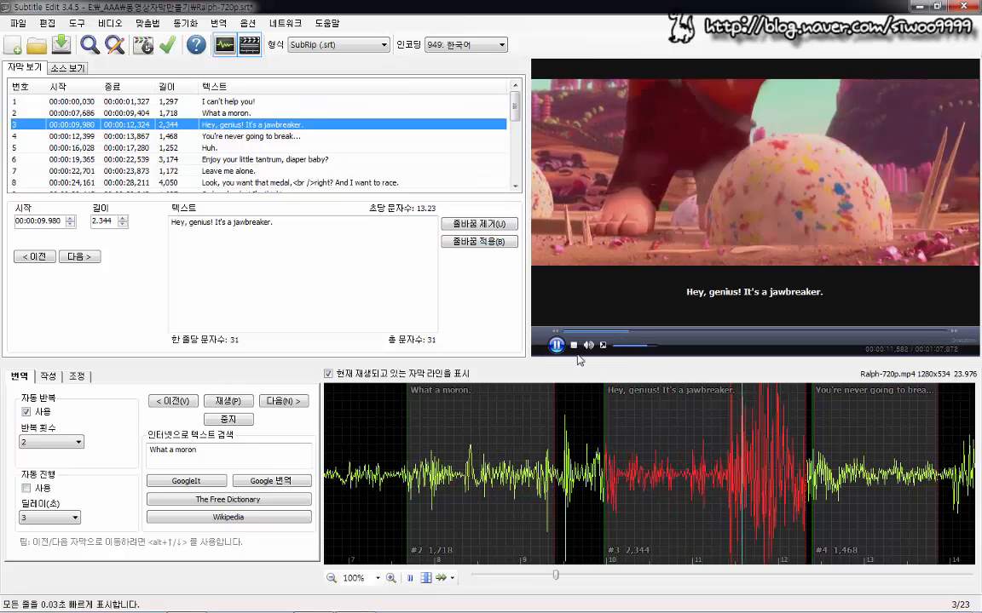
pyautogui.click(574, 345)
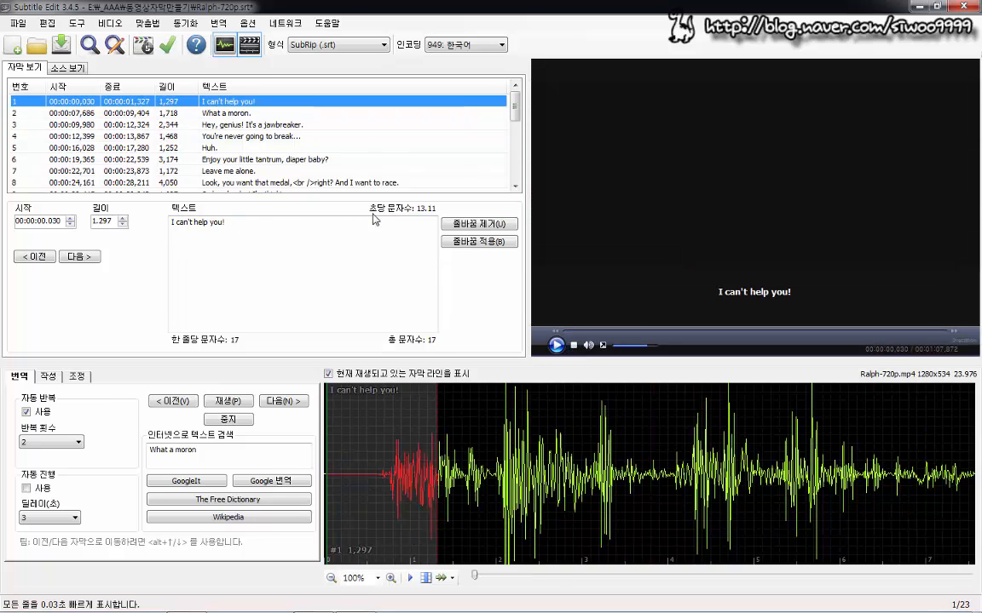
pyautogui.click(555, 345)
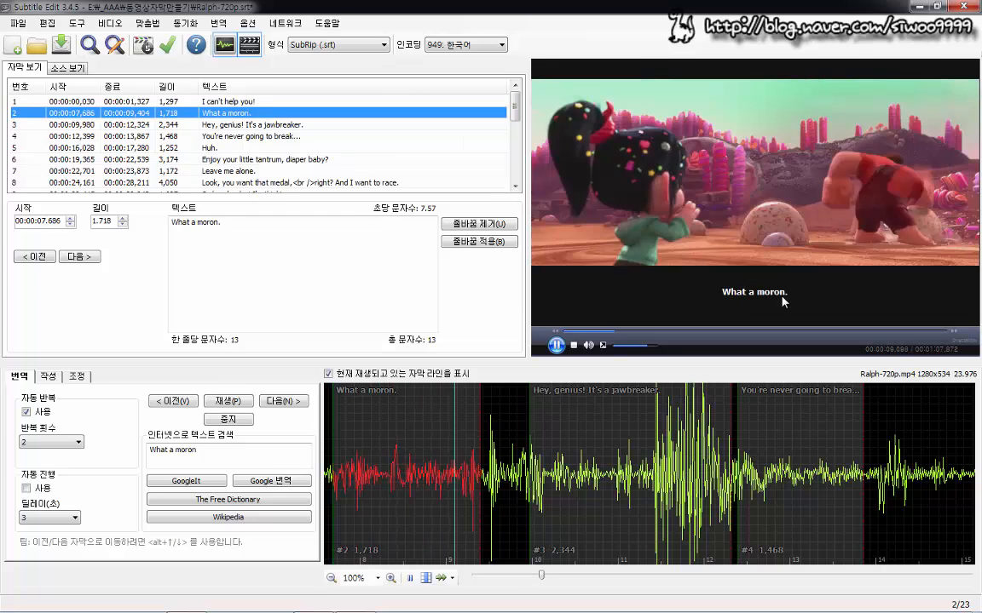
pyautogui.click(557, 347)
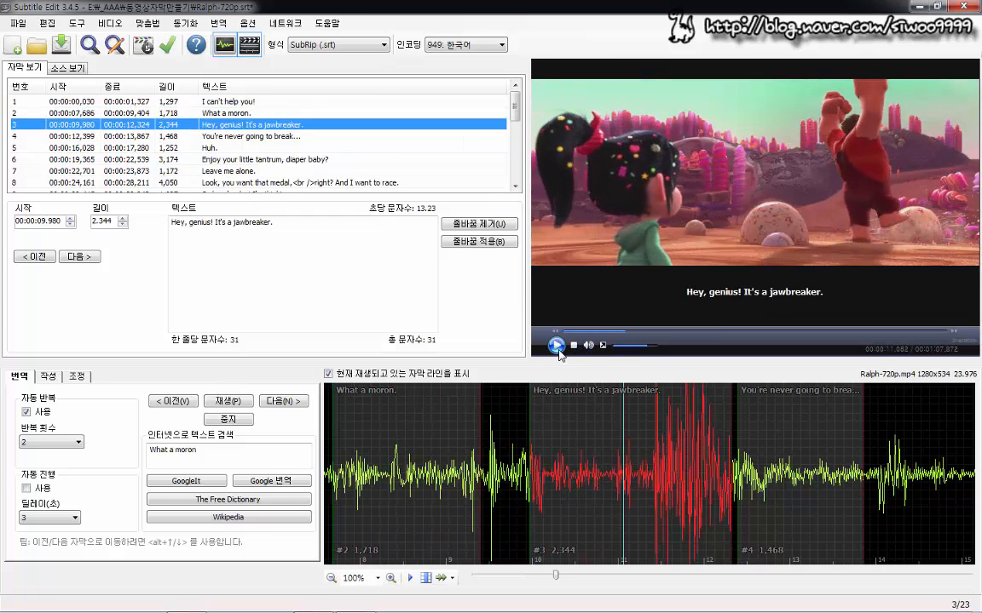
# Step: Jump to line 2 and shift all subtitle lines earlier by 00:00:02.000 using the sync adjustment (싱크 조정)
pyautogui.doubleClick(171, 113)
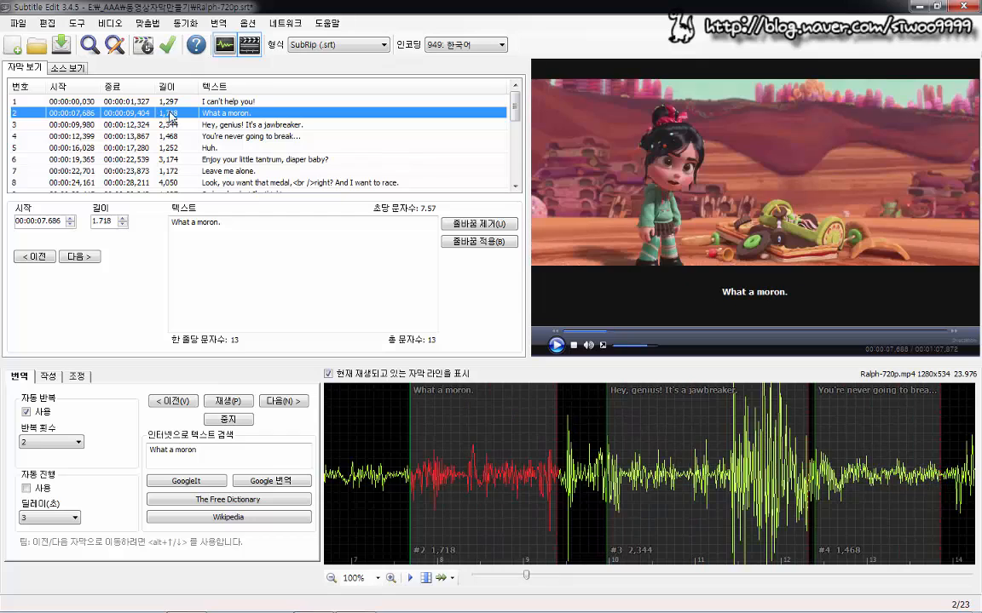
pyautogui.rightClick(92, 116)
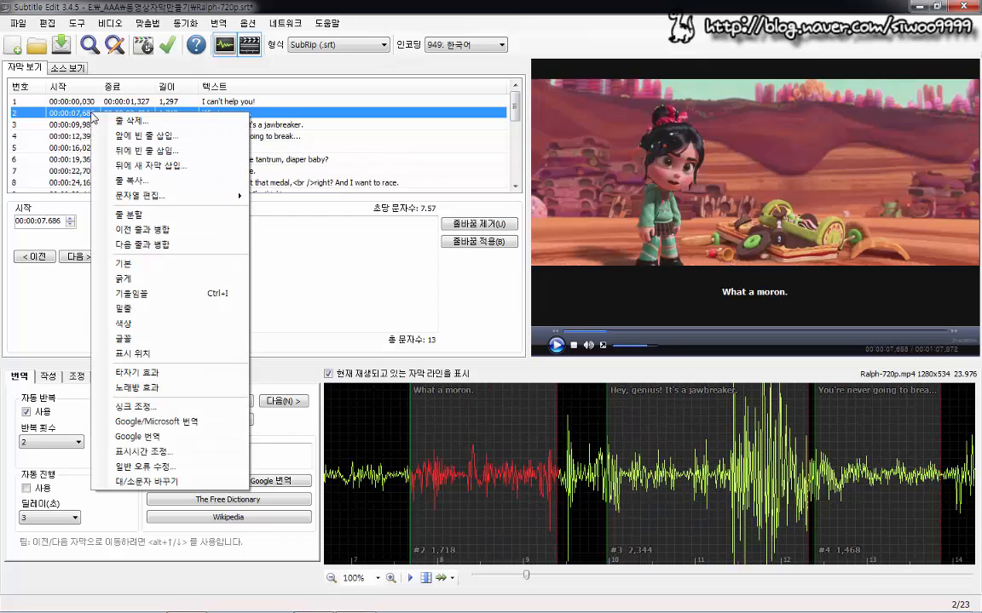
pyautogui.click(156, 408)
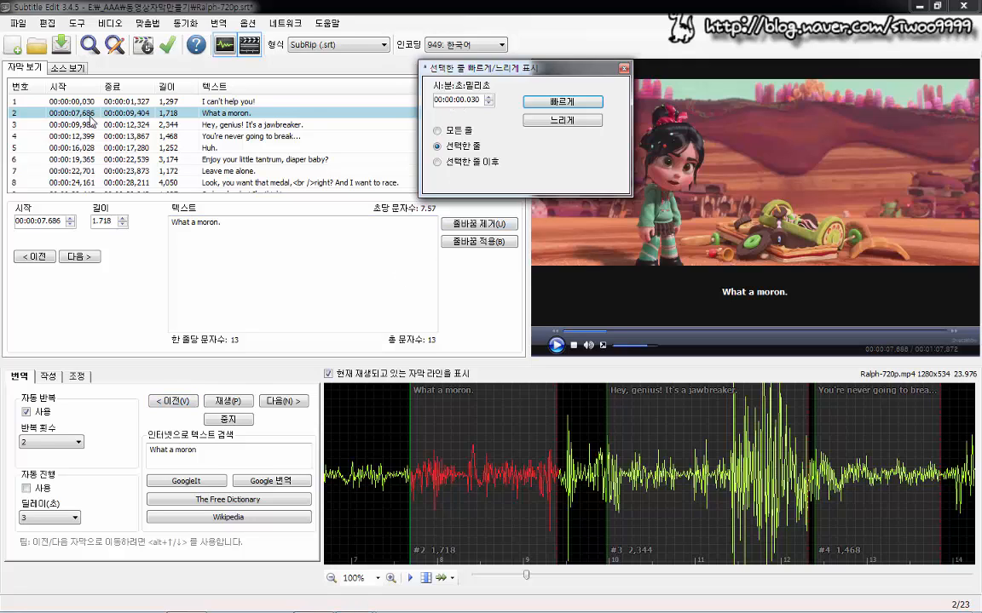
pyautogui.click(460, 102)
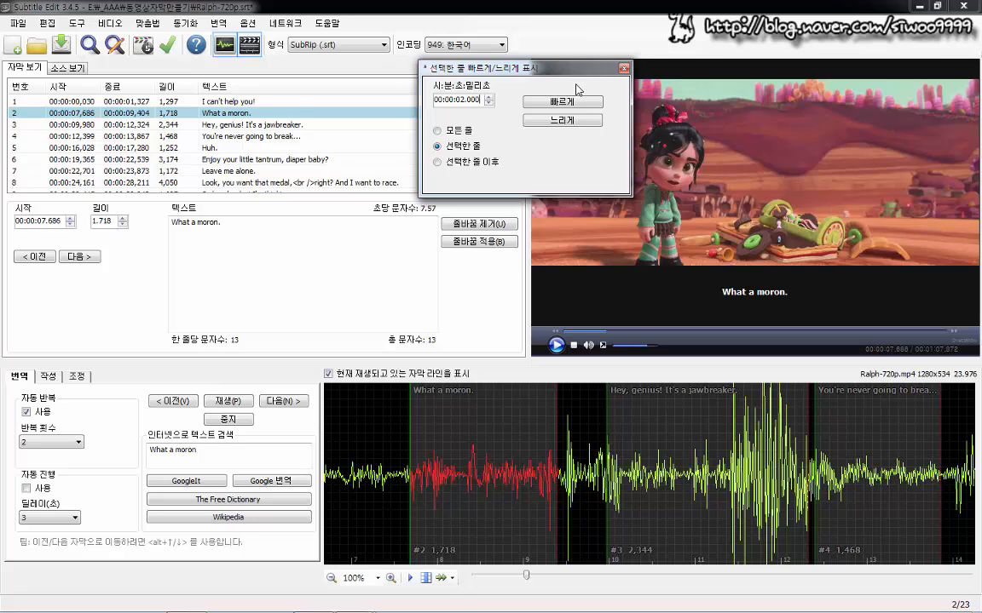
pyautogui.click(460, 131)
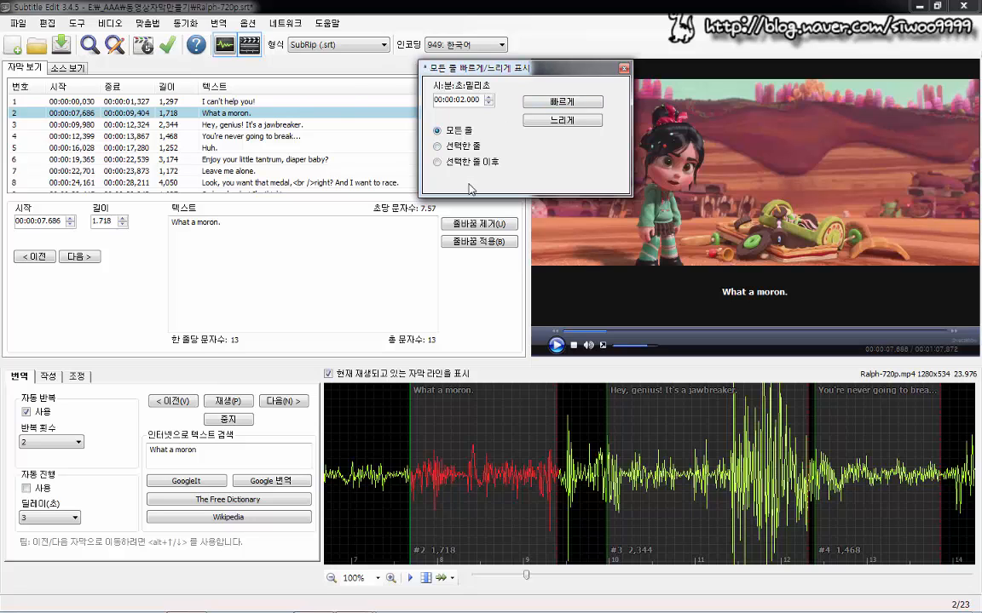
pyautogui.click(562, 102)
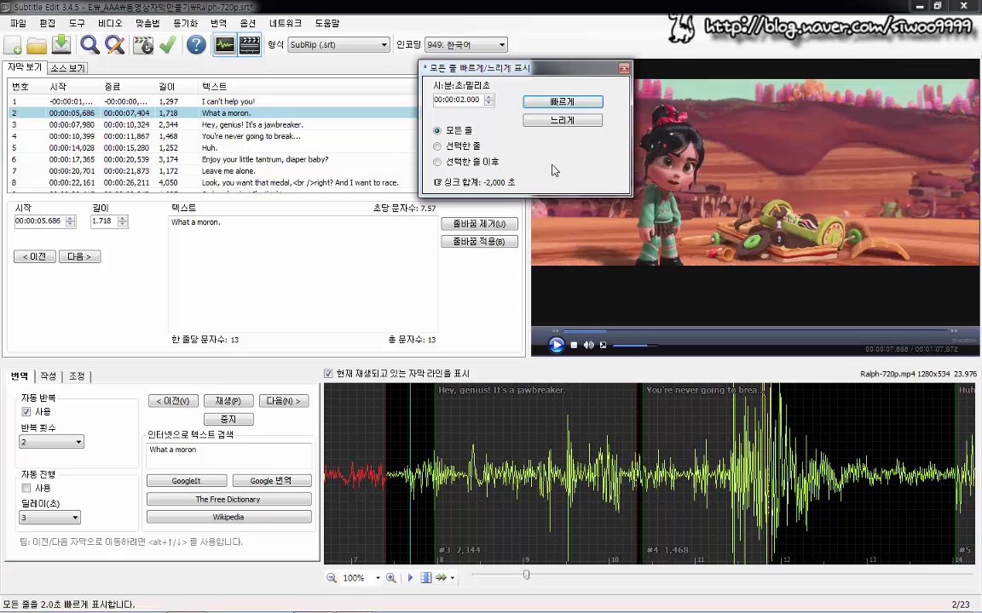
pyautogui.click(624, 68)
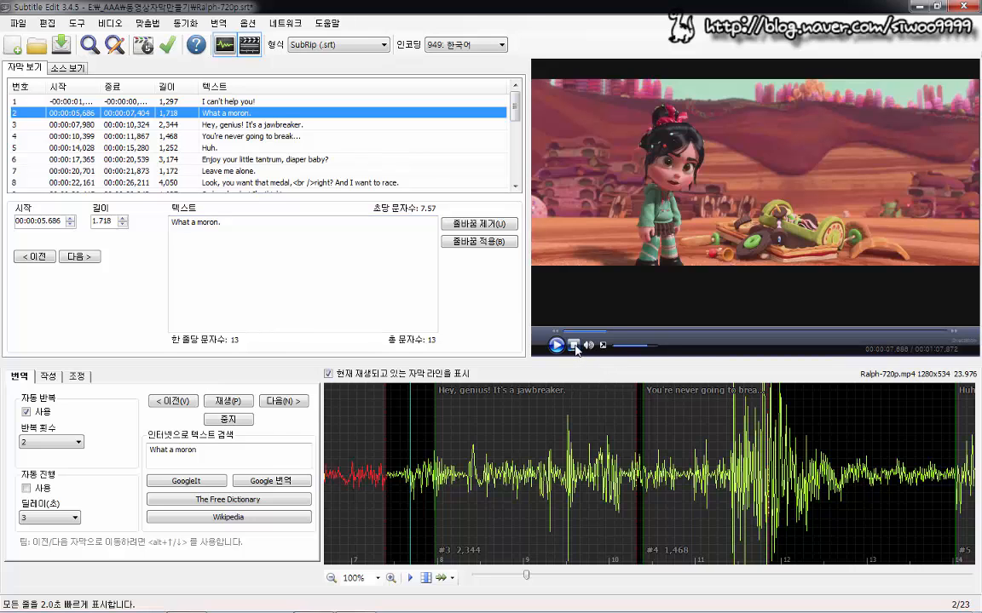
# Step: Play the clip up to line 12 to check the subtitle timing, pause it, and move playback back to 18 seconds
pyautogui.click(557, 345)
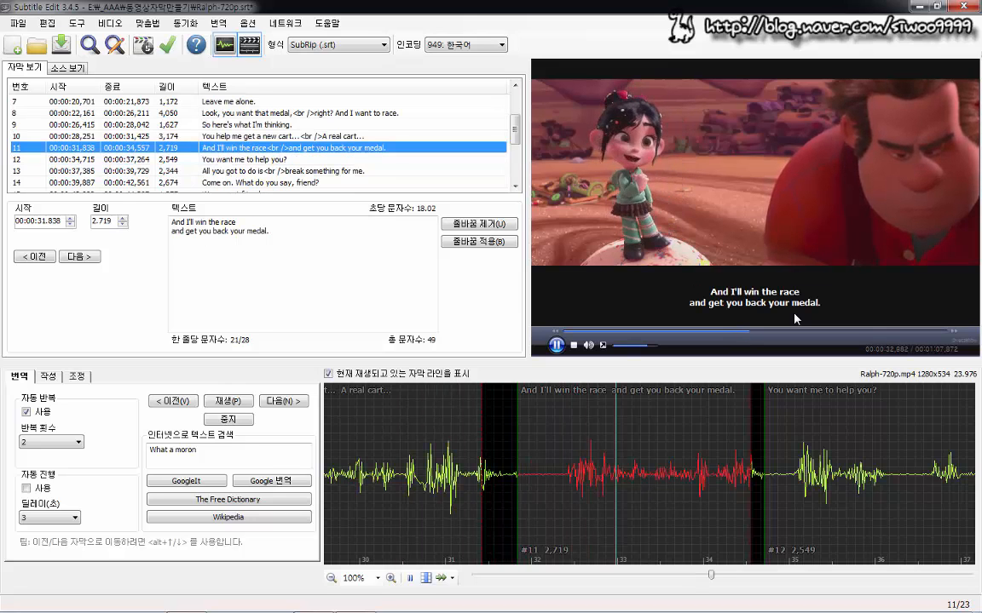
pyautogui.click(558, 345)
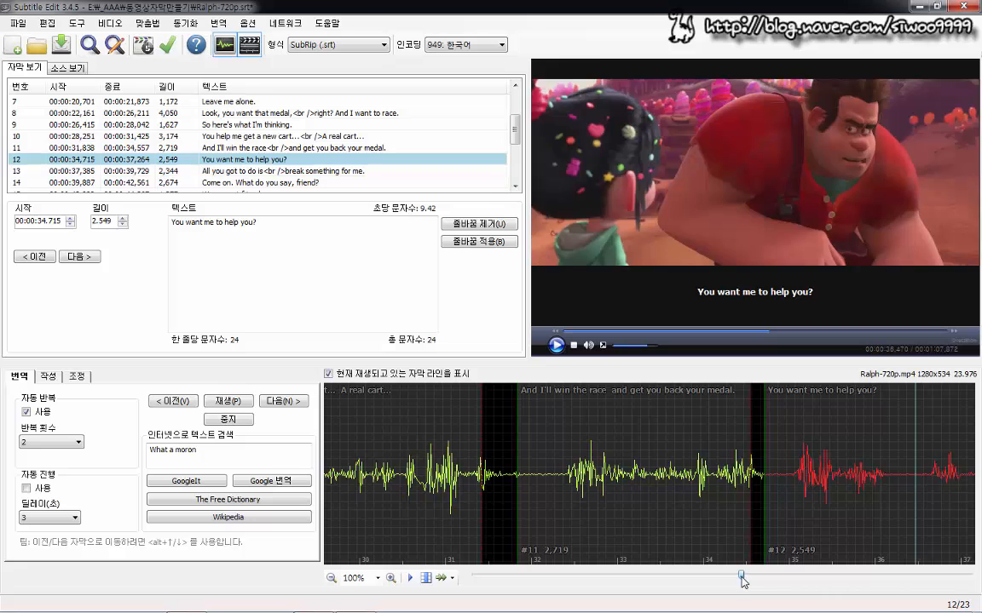
pyautogui.moveTo(742, 581); pyautogui.dragTo(593, 578)
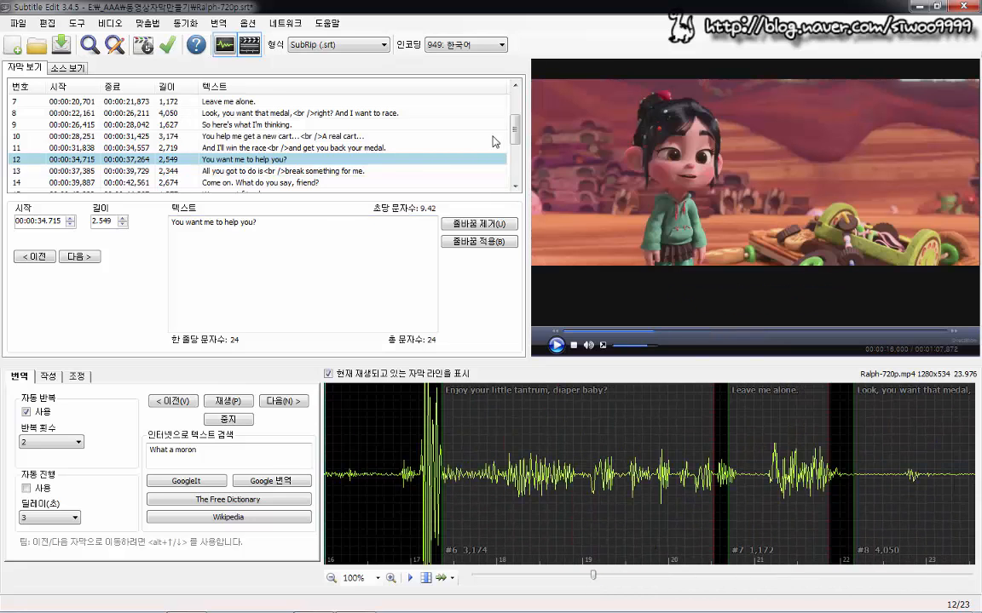
# Step: Replay line 2, "What a moron.", and continue briefly into line 3 to compare their timing with the waveform
pyautogui.scroll(2, 464, 120)
pyautogui.click(352, 112)
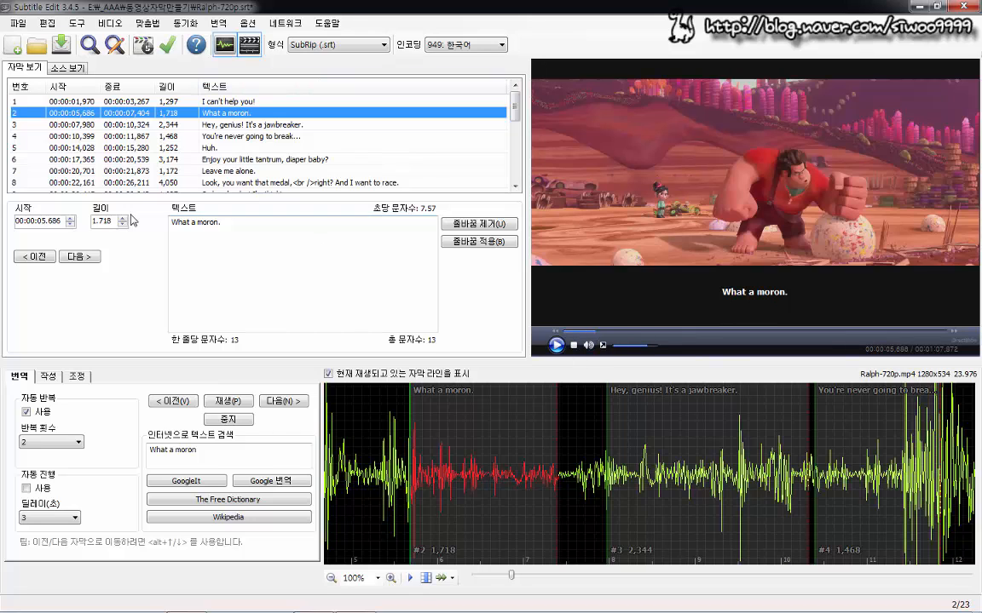
pyautogui.click(228, 401)
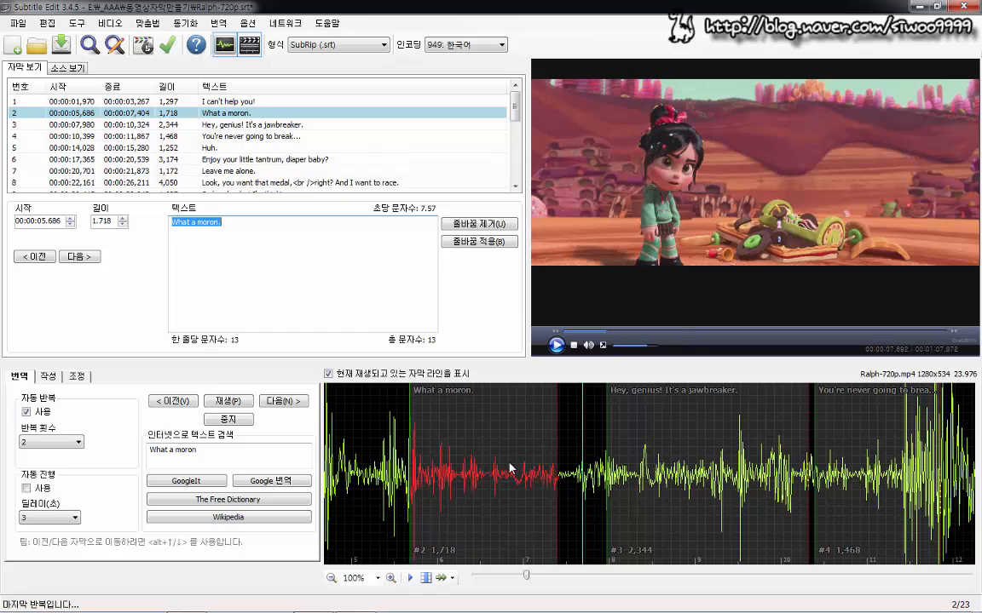
pyautogui.click(558, 348)
pyautogui.click(558, 347)
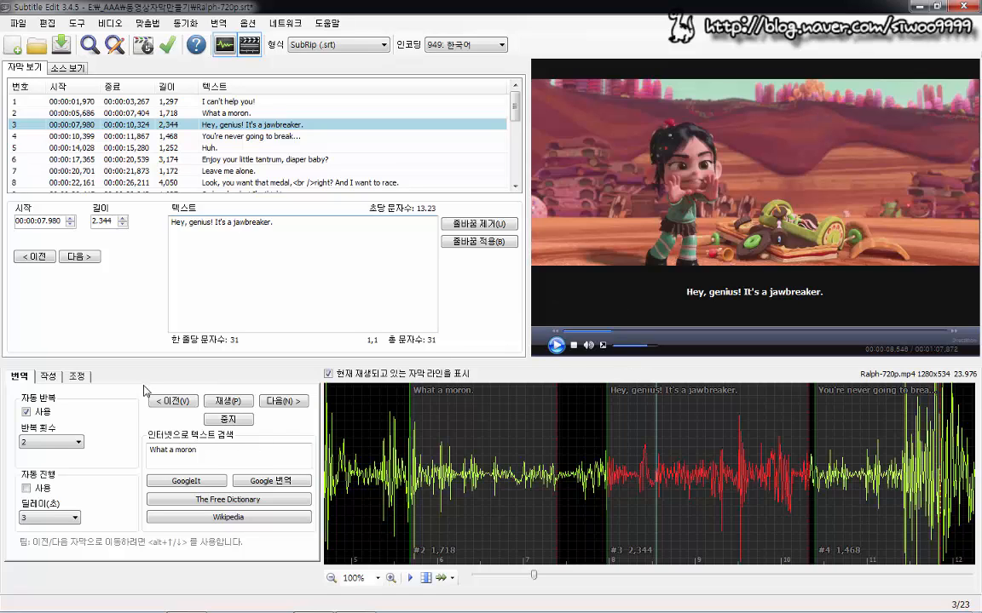
pyautogui.moveTo(143, 385)
pyautogui.mouseDown()
pyautogui.moveTo(275, 441)
pyautogui.moveTo(315, 441)
pyautogui.mouseUp()
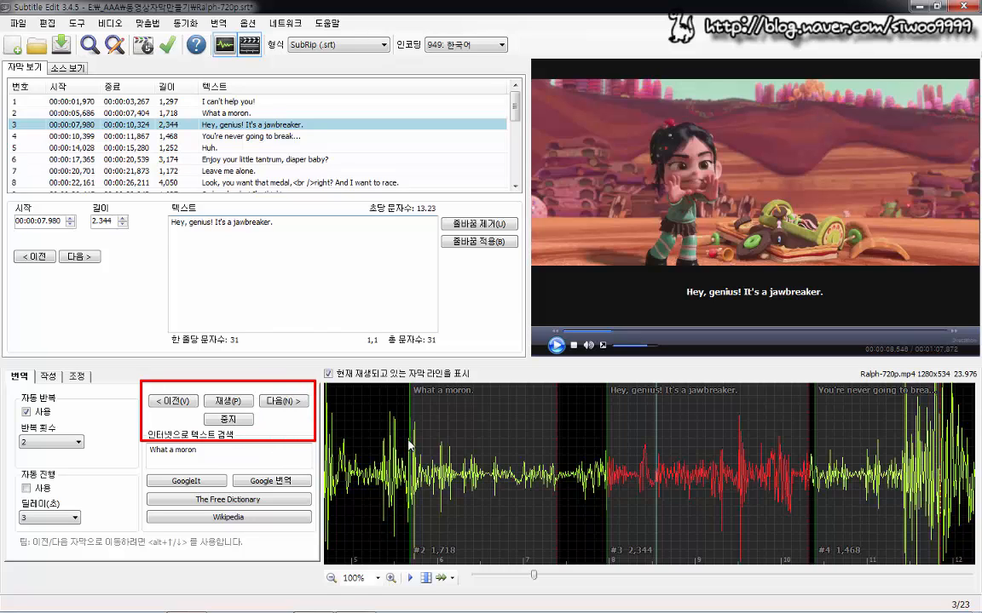
pyautogui.moveTo(398, 378); pyautogui.dragTo(562, 562)
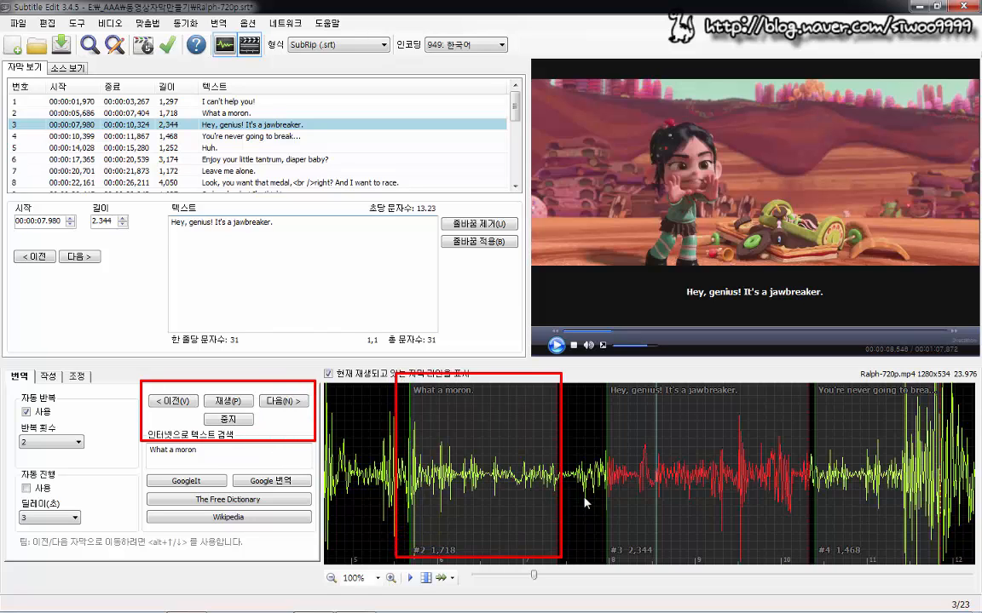
pyautogui.press('Escape')
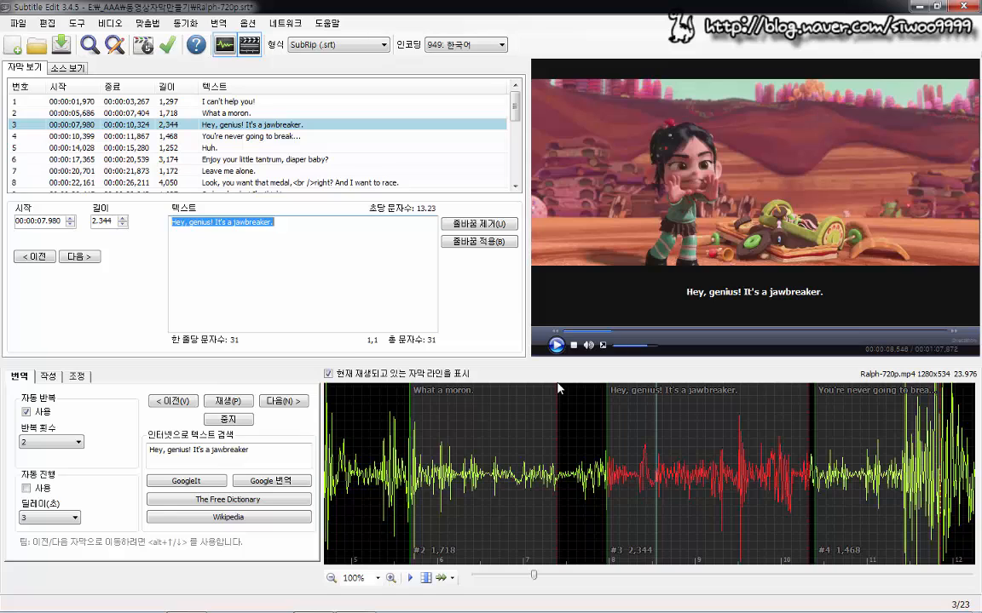
pyautogui.moveTo(563, 364); pyautogui.dragTo(674, 375)
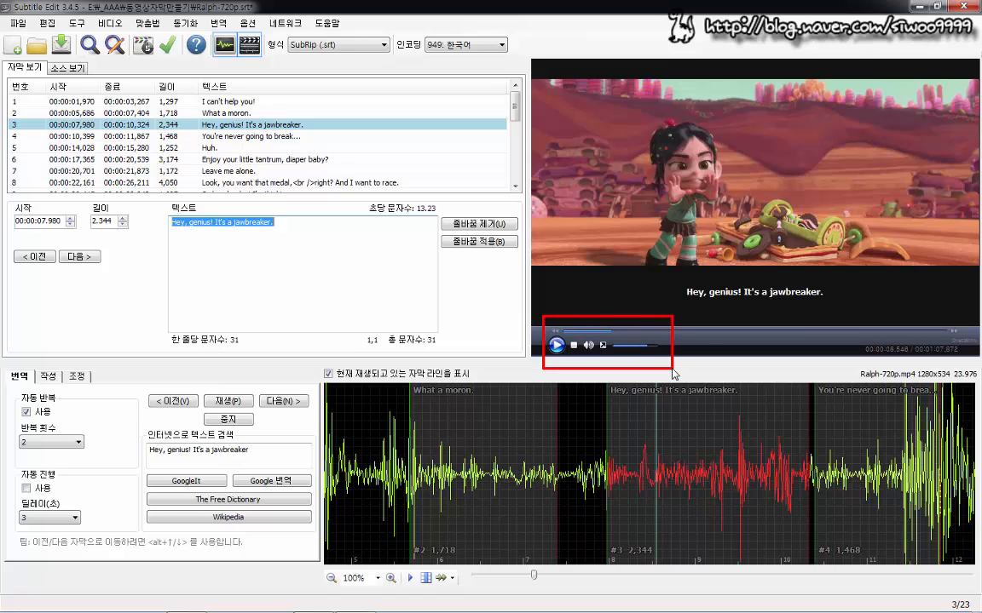
pyautogui.moveTo(523, 376); pyautogui.dragTo(979, 569)
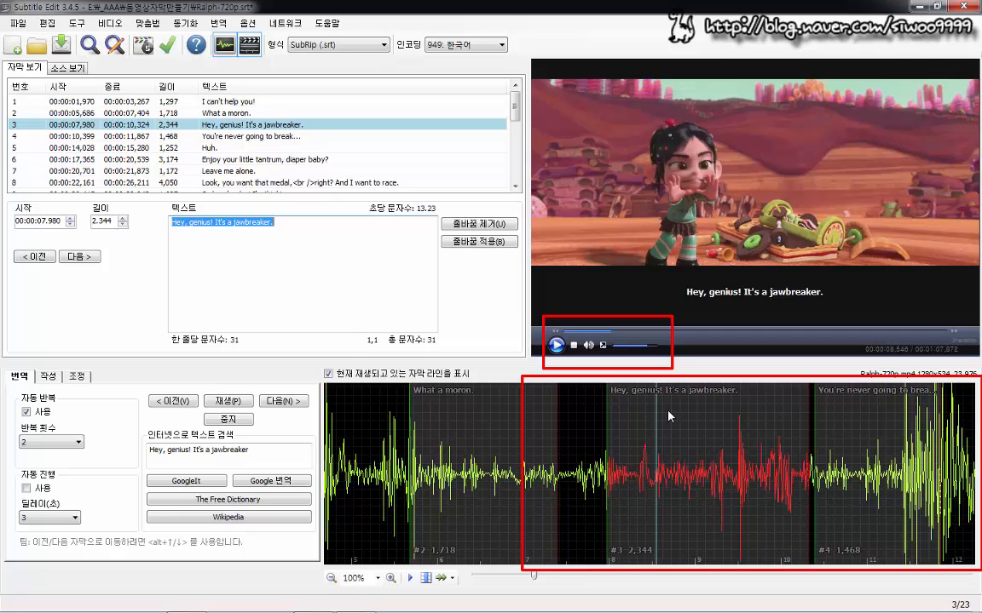
pyautogui.press('Escape')
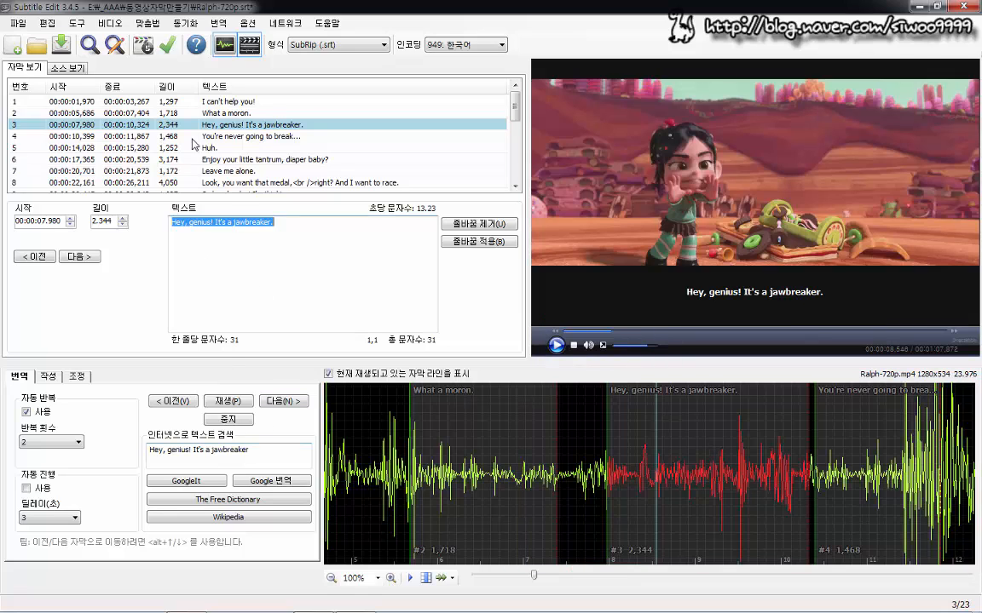
# Step: Replay line 2, "What a moron.", and move its start on the waveform to 00:00:06.662, keeping its end time
pyautogui.click(233, 114)
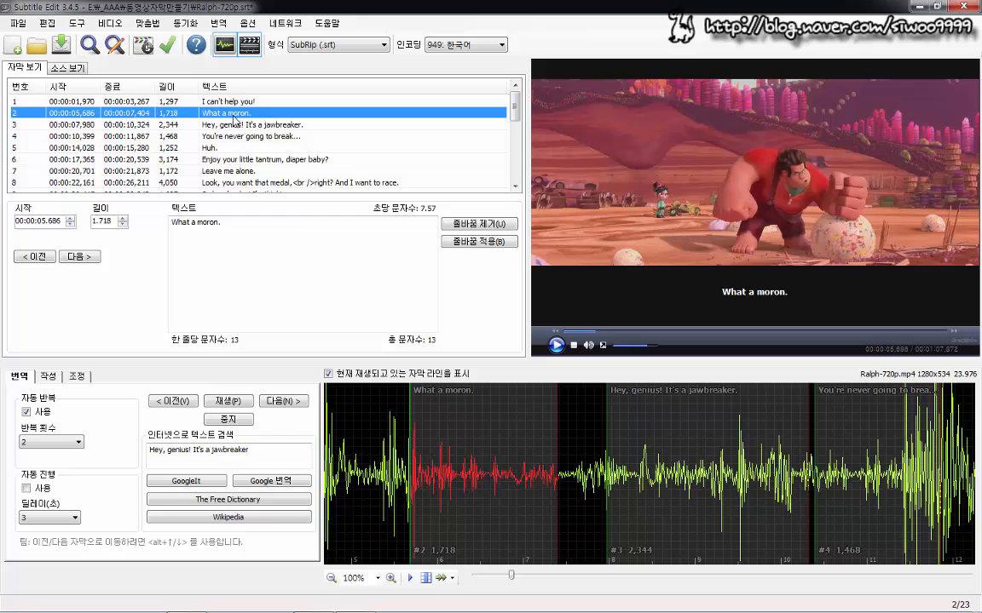
pyautogui.click(241, 401)
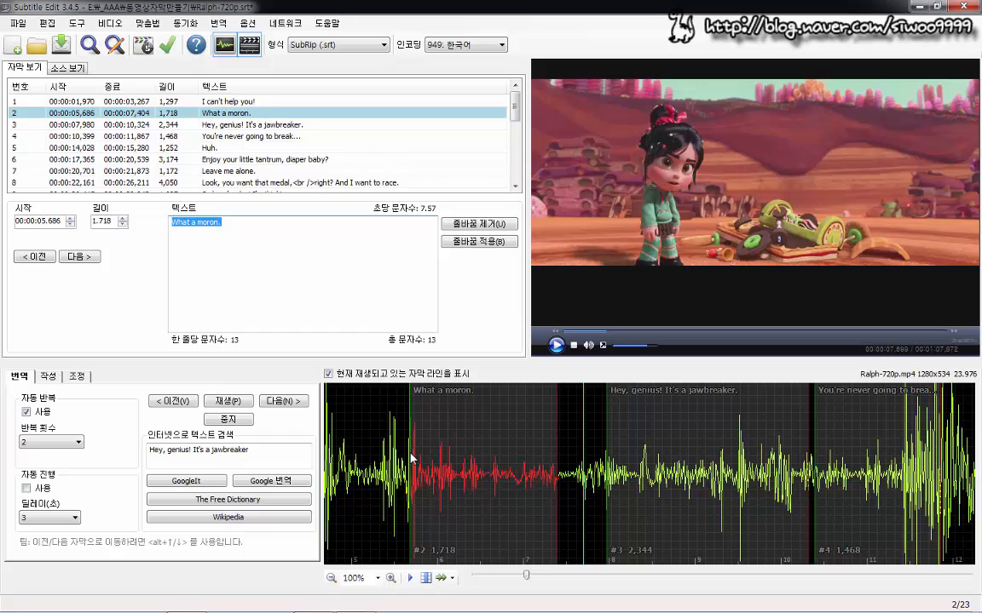
pyautogui.moveTo(411, 460); pyautogui.dragTo(403, 462)
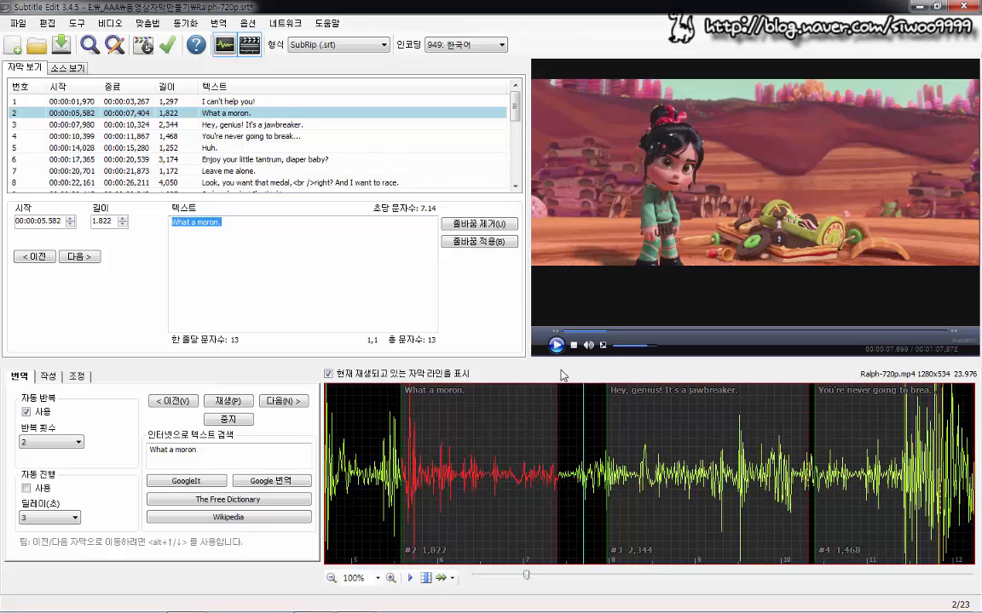
pyautogui.hotkey('alt', 'p')
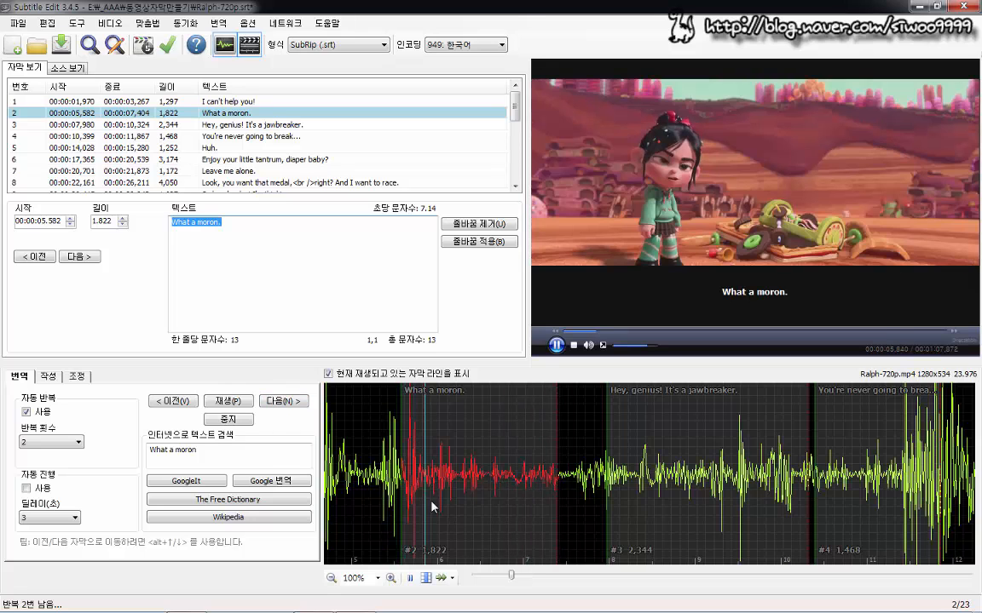
pyautogui.moveTo(403, 516); pyautogui.dragTo(495, 522)
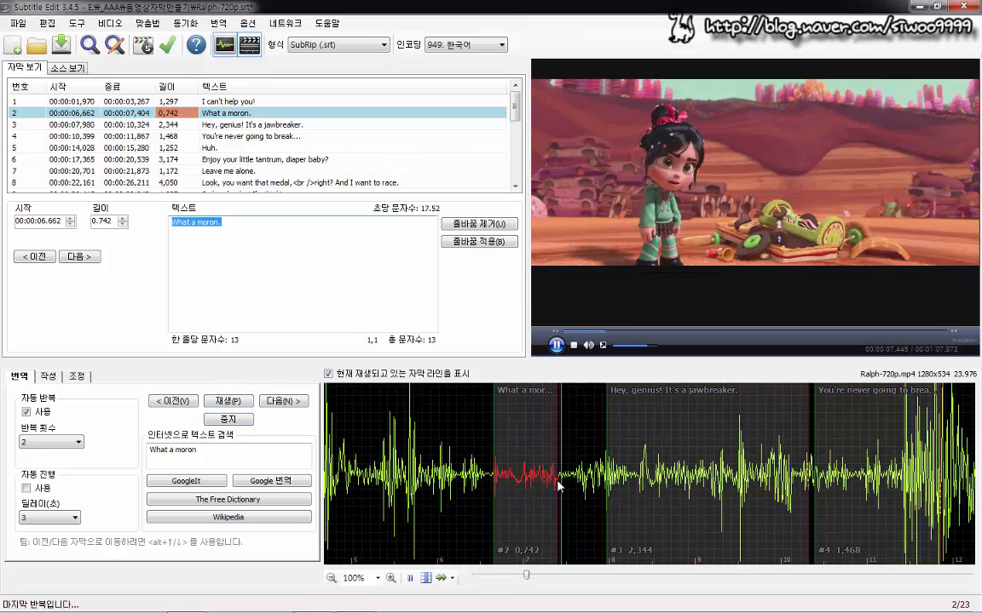
# Step: Play line 3, "Hey, genius! It's a jawbreaker.", move its start on the waveform to 00:00:08.551, and replay it
pyautogui.click(221, 126)
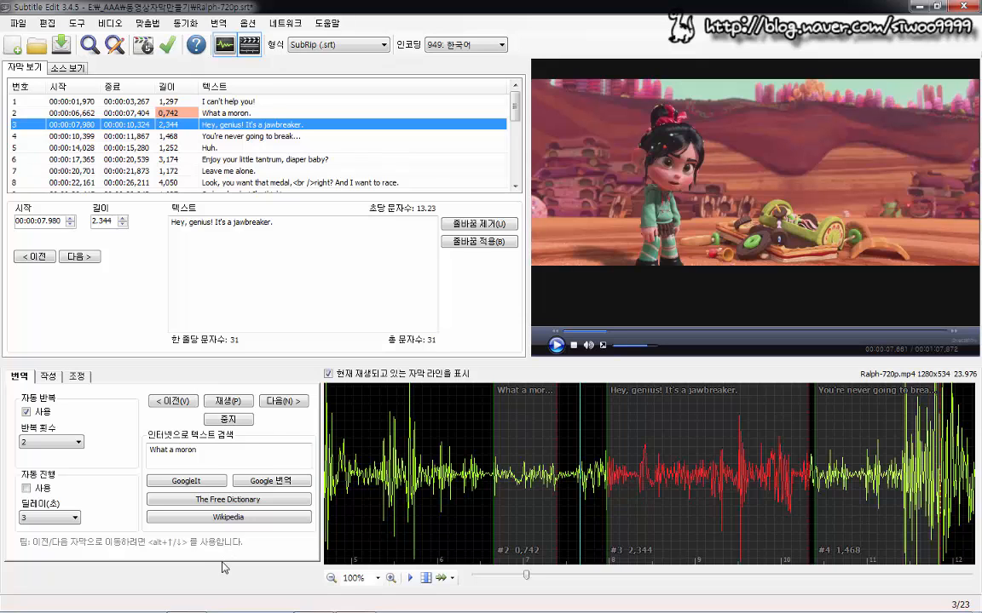
pyautogui.hotkey('alt', 'Down')
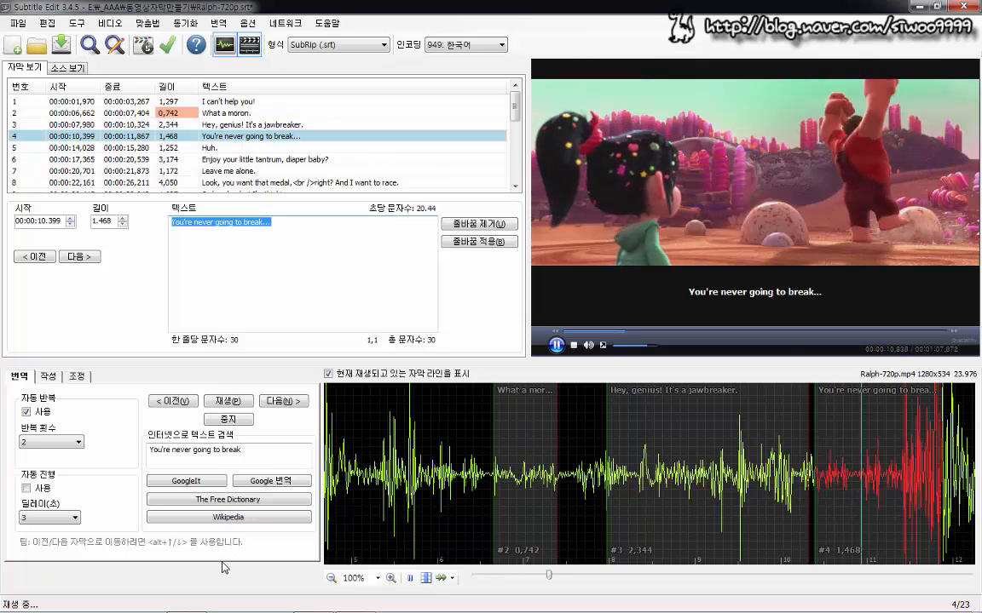
pyautogui.hotkey('alt', 'Up')
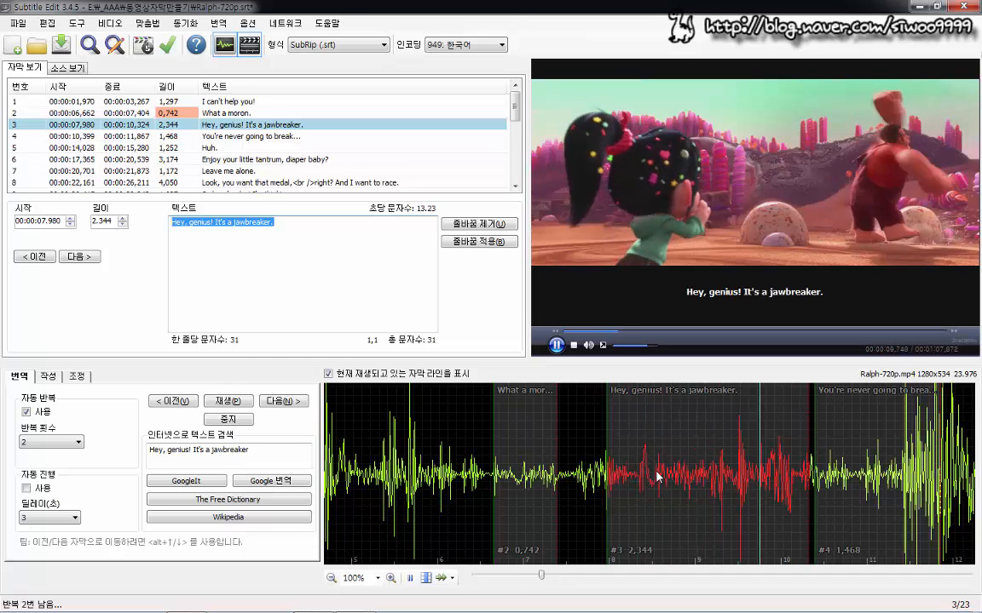
pyautogui.click(655, 475)
pyautogui.moveTo(604, 488); pyautogui.dragTo(656, 482)
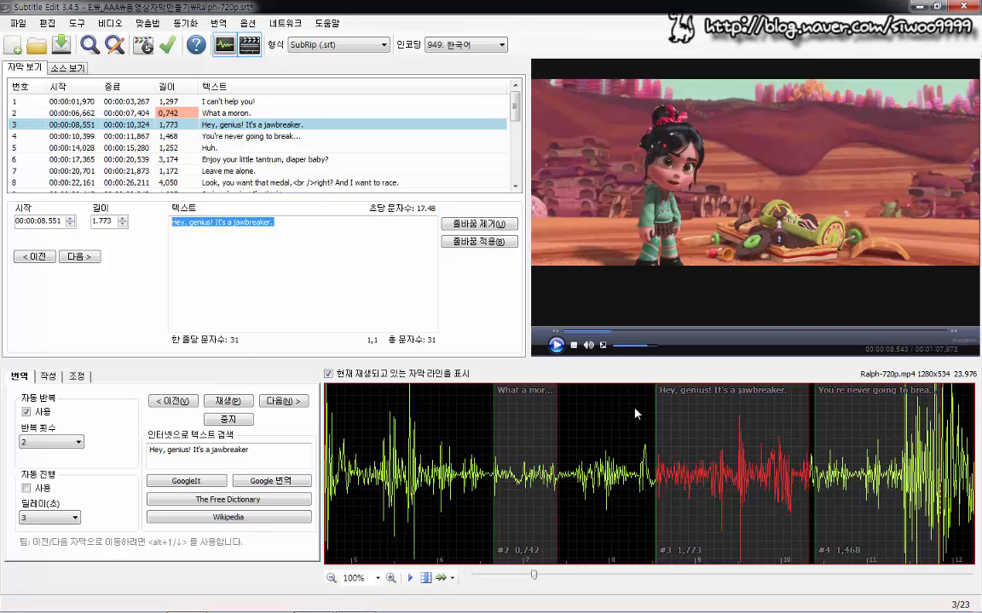
pyautogui.click(242, 402)
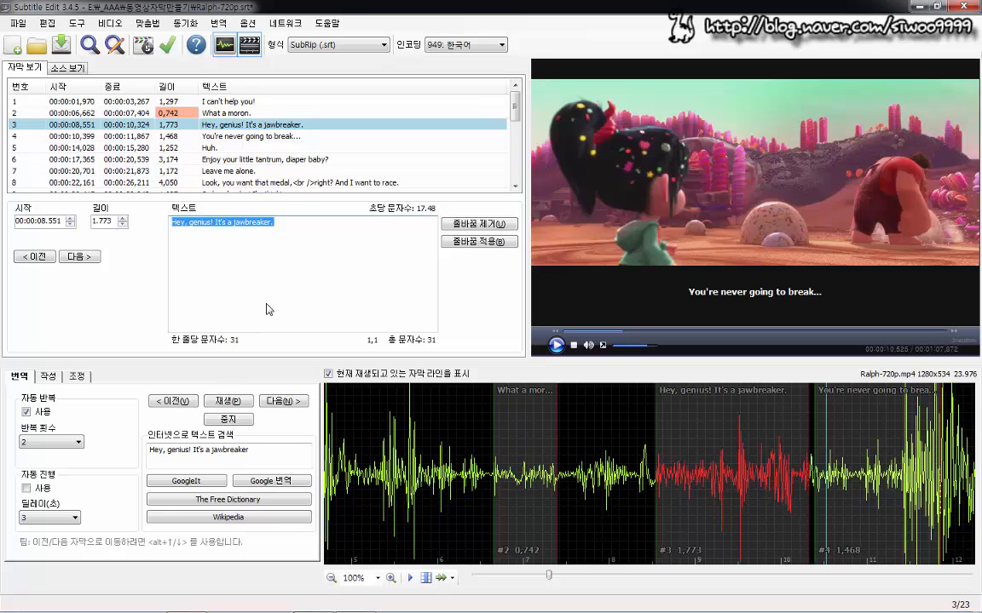
# Step: Play line 4, "You're never going to break...", move its start on the waveform to 00:00:11.051, and replay it to check
pyautogui.hotkey('alt', 'Down')
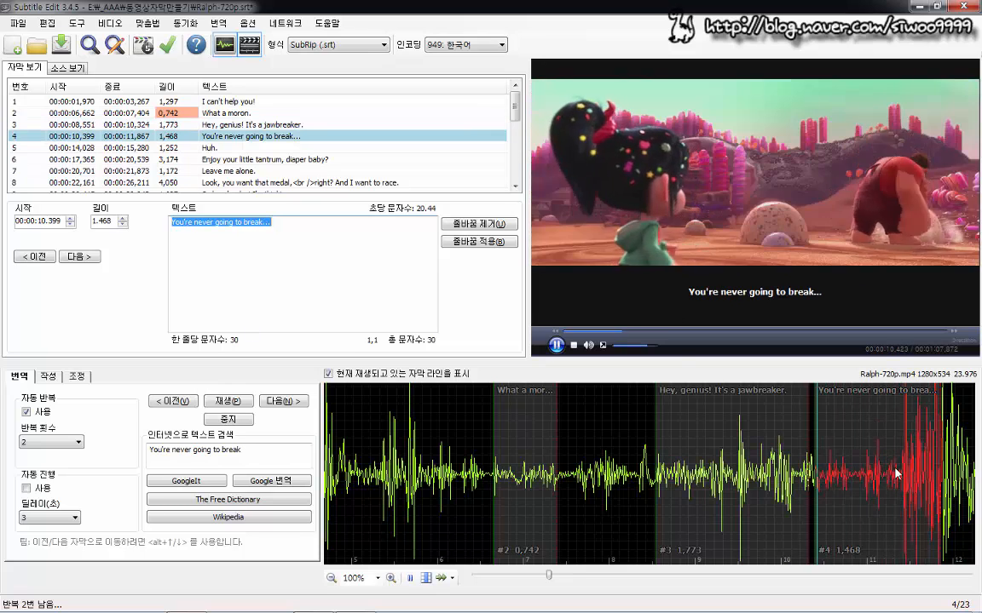
pyautogui.click(895, 474)
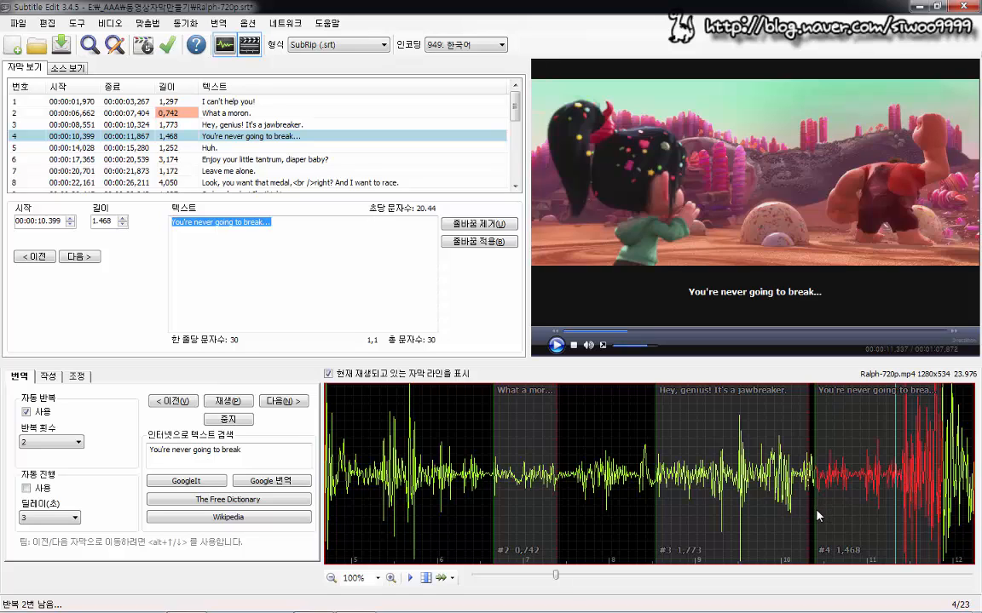
pyautogui.moveTo(816, 509); pyautogui.dragTo(892, 518)
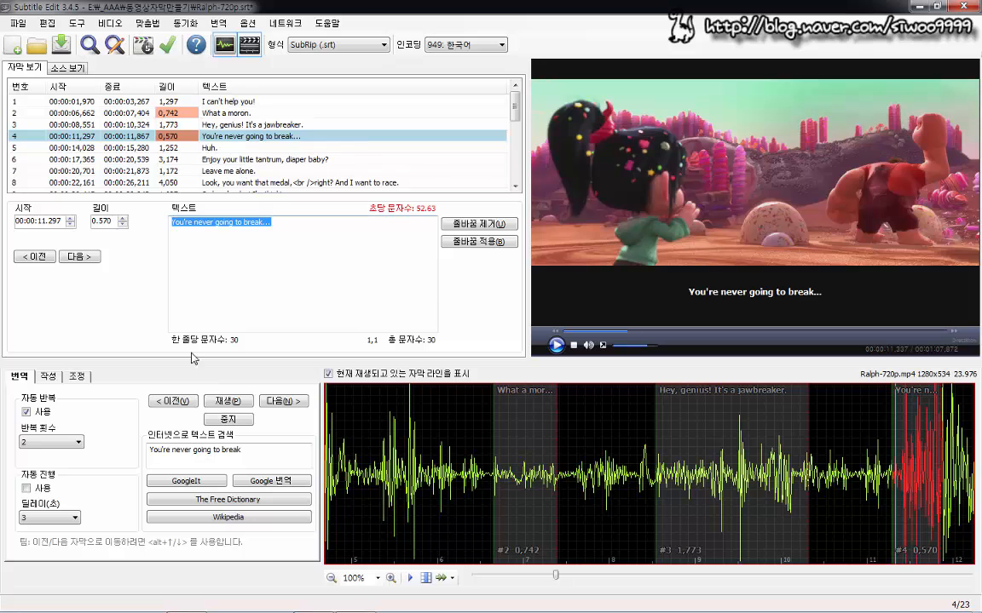
pyautogui.click(224, 402)
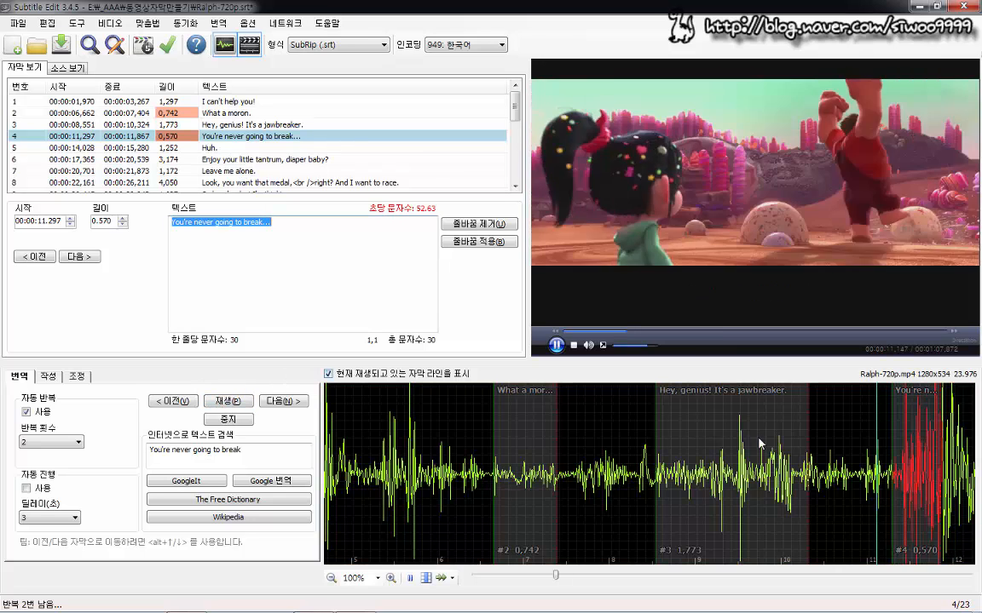
pyautogui.moveTo(892, 516); pyautogui.dragTo(872, 517)
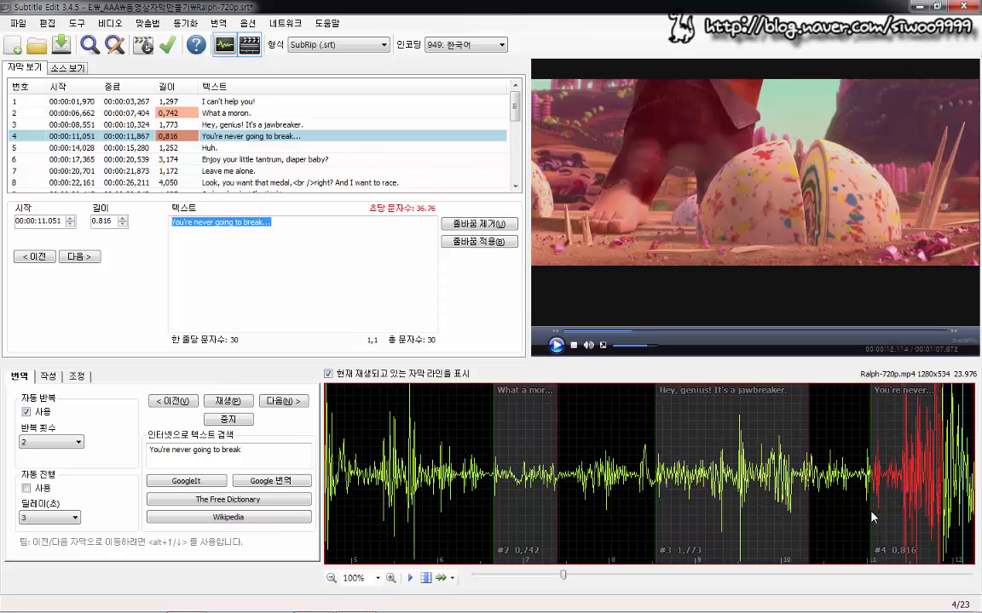
pyautogui.click(238, 406)
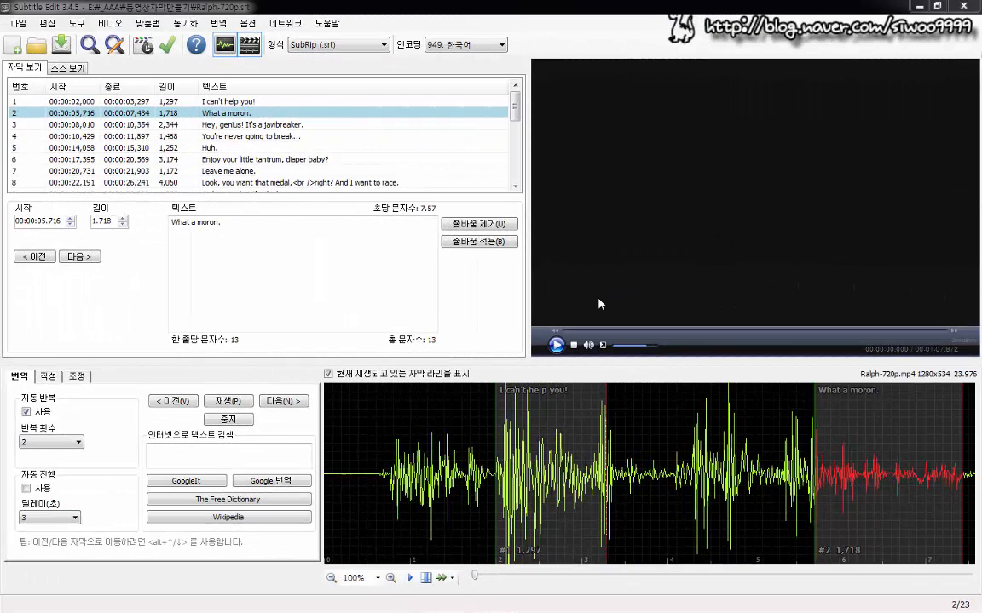
# Step: Play the clip from the beginning through line 9 to check the subtitles, pause it, and look over lines 5 to 9
pyautogui.click(514, 115)
pyautogui.click(367, 100)
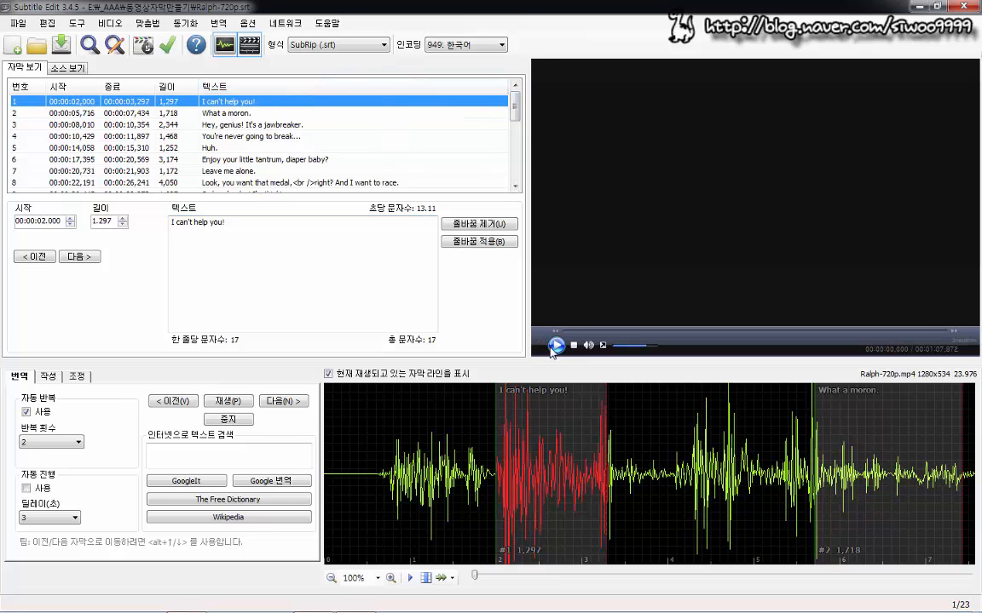
pyautogui.click(606, 300)
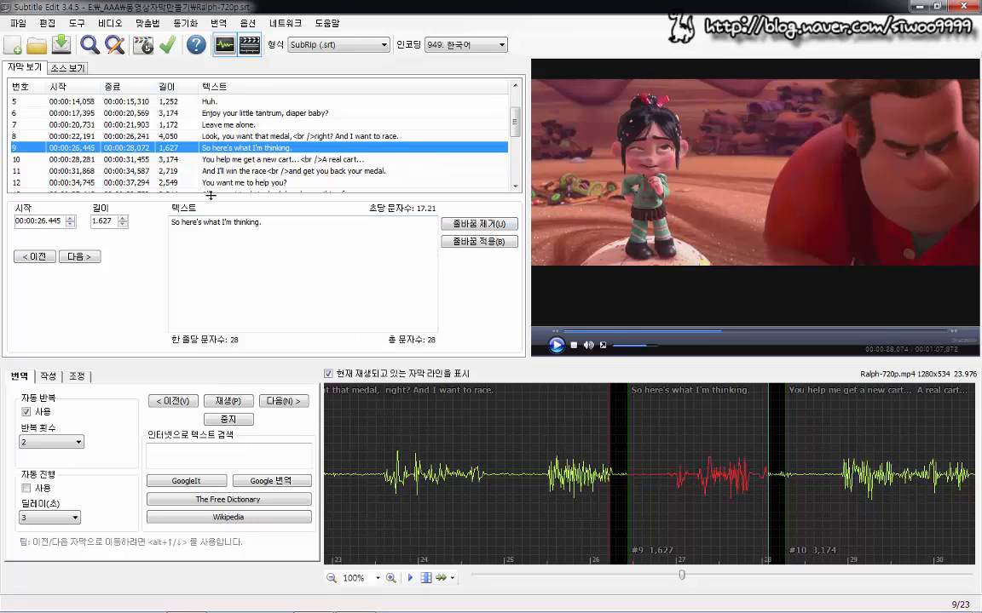
pyautogui.click(24, 106)
pyautogui.click(36, 114)
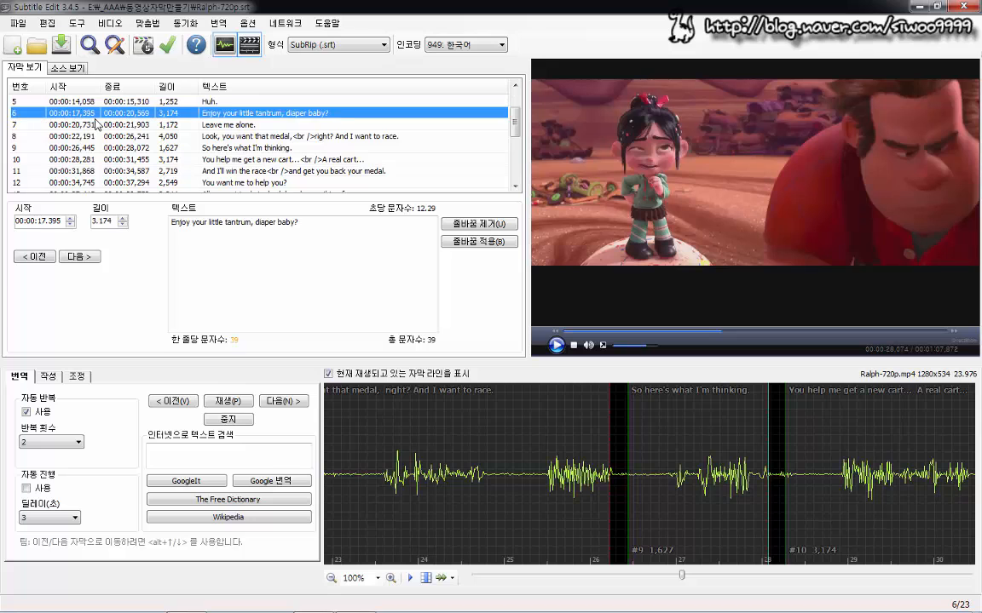
pyautogui.click(89, 126)
pyautogui.click(74, 140)
pyautogui.click(74, 147)
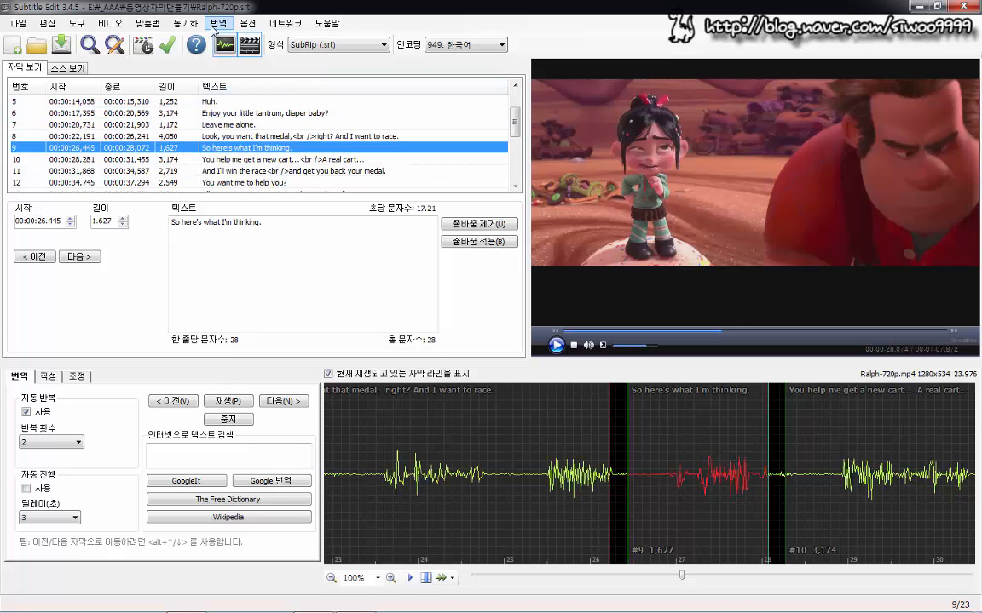
# Step: Translate all subtitle lines from English to Korean with Google Translate (Google 번역) and apply the translation to the subtitle list
pyautogui.click(217, 26)
pyautogui.click(255, 37)
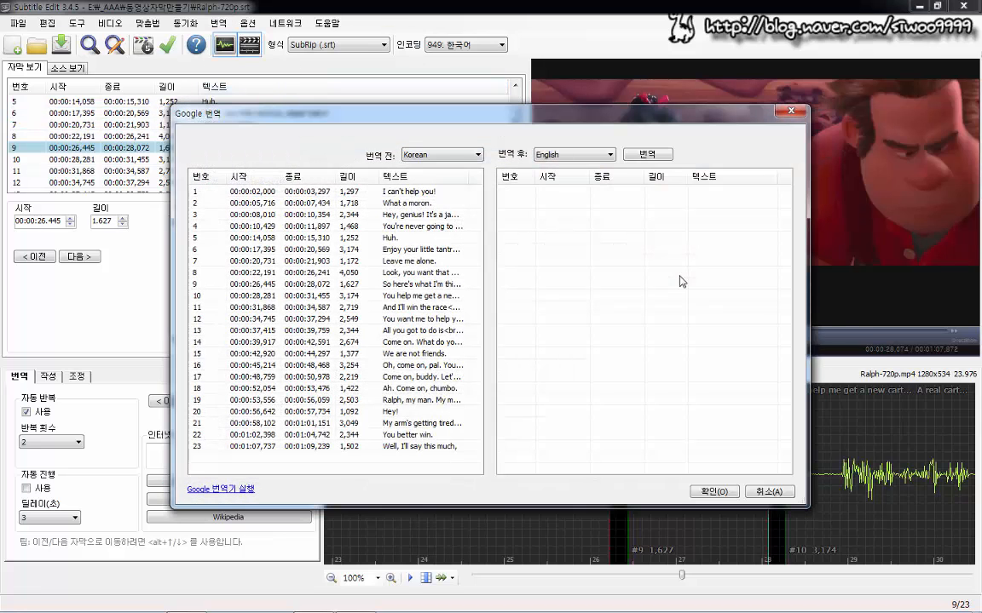
pyautogui.click(464, 155)
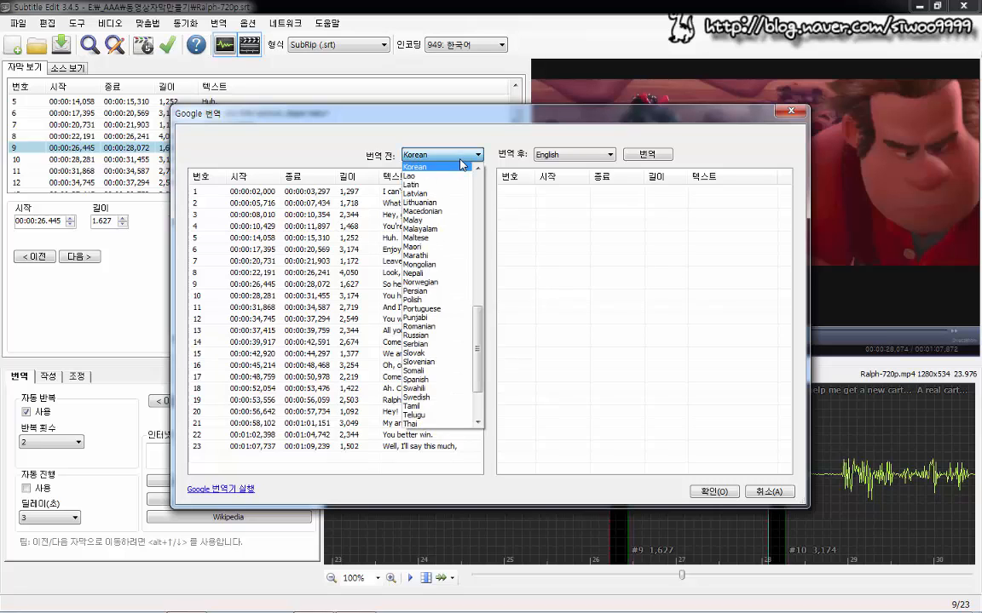
pyautogui.scroll(9, 452, 256)
pyautogui.click(439, 175)
pyautogui.click(580, 156)
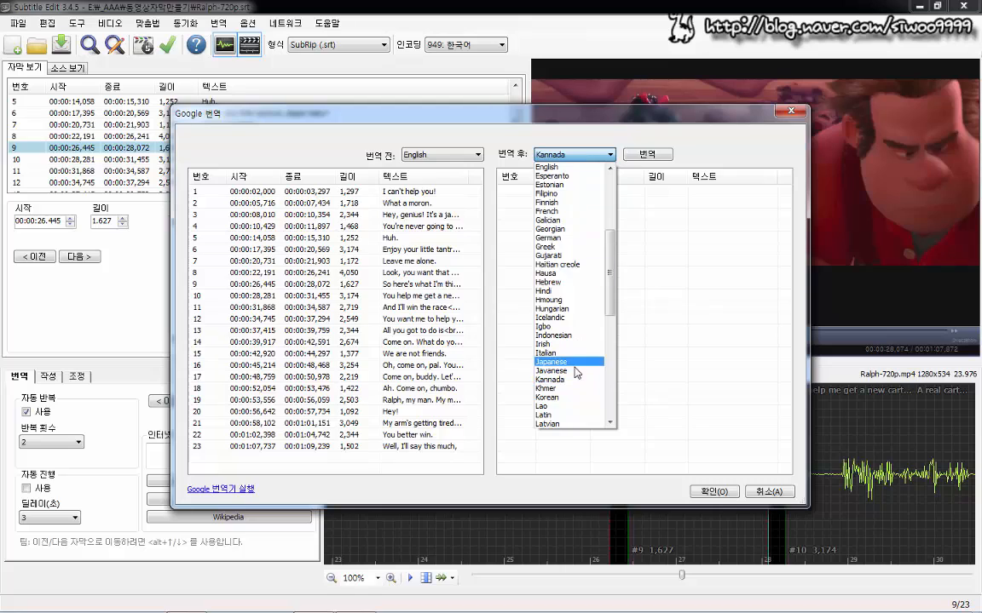
pyautogui.click(565, 397)
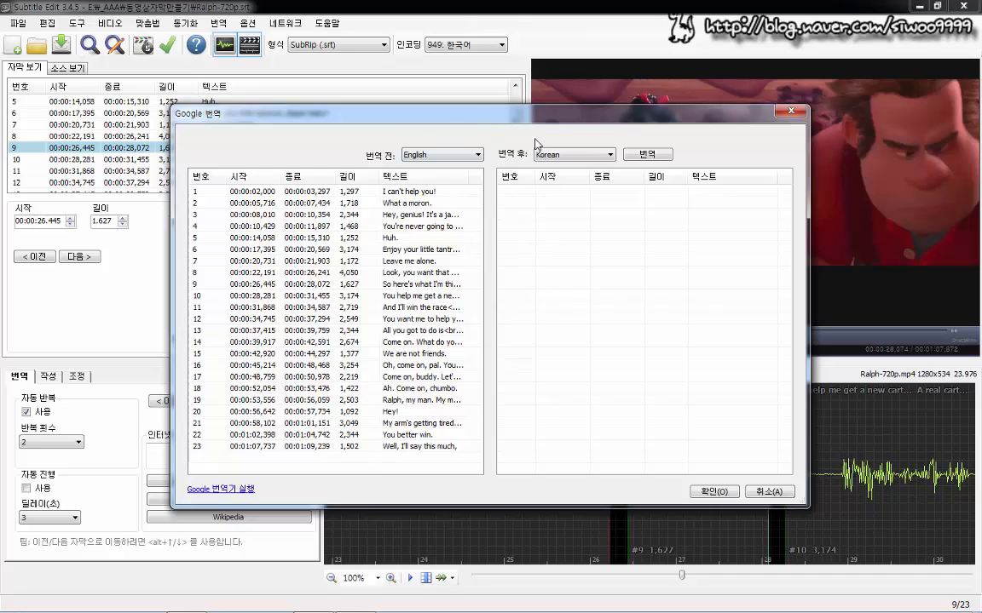
pyautogui.click(648, 156)
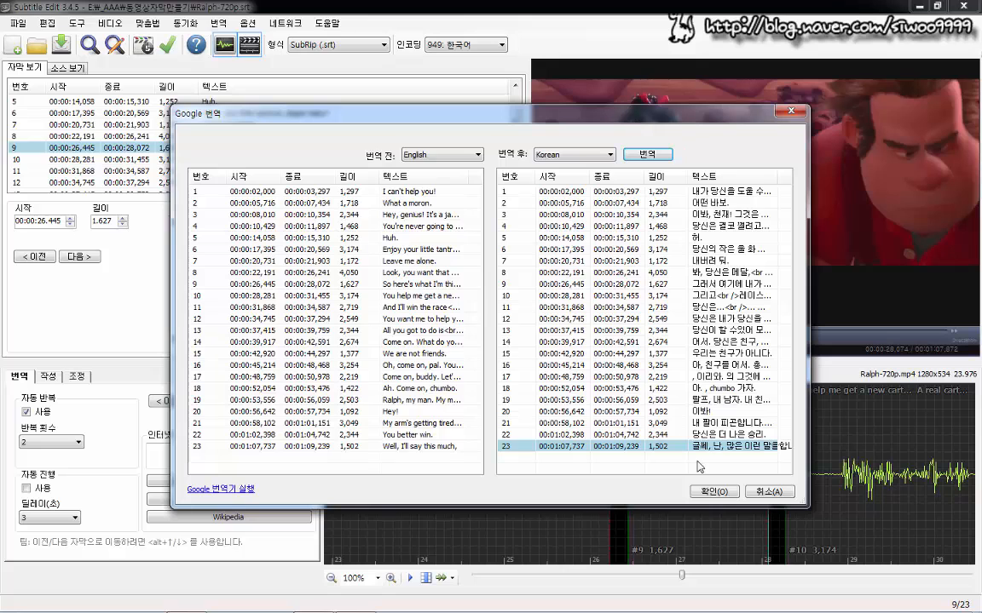
pyautogui.click(715, 492)
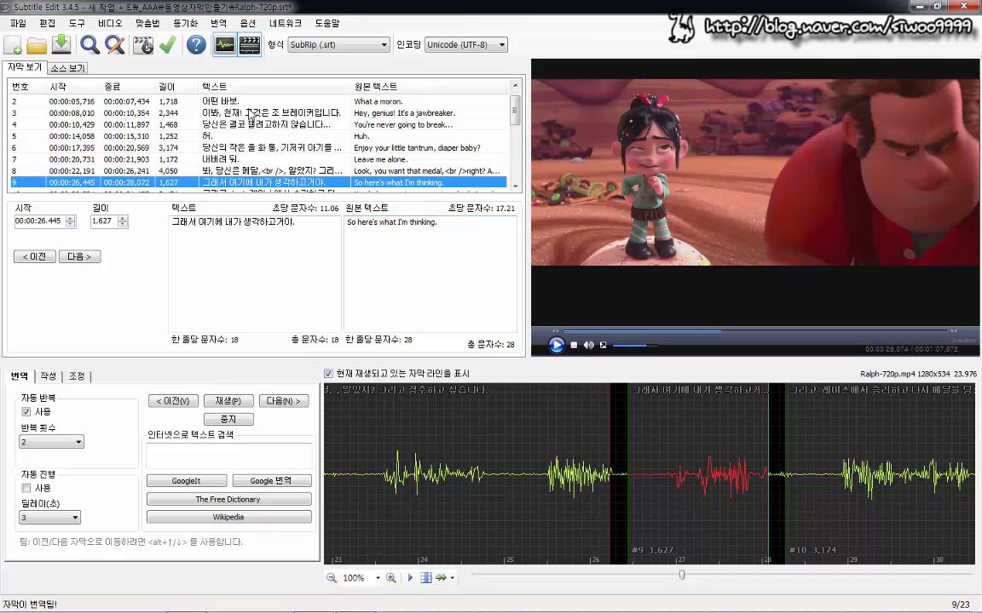
# Step: Delete the first subtitle line, "I can't help you!", from the translated list
pyautogui.scroll(1, 464, 110)
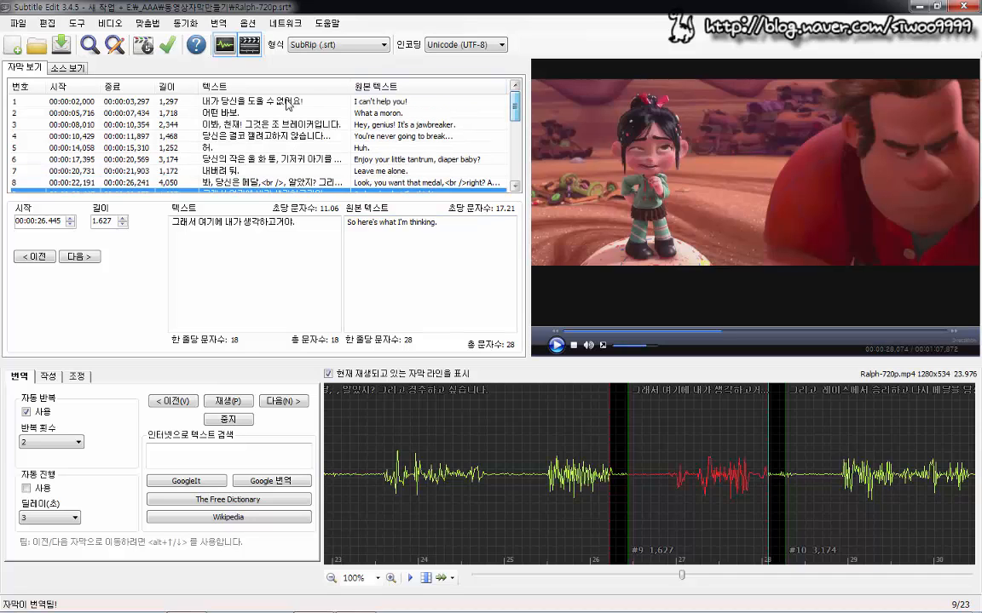
pyautogui.click(464, 101)
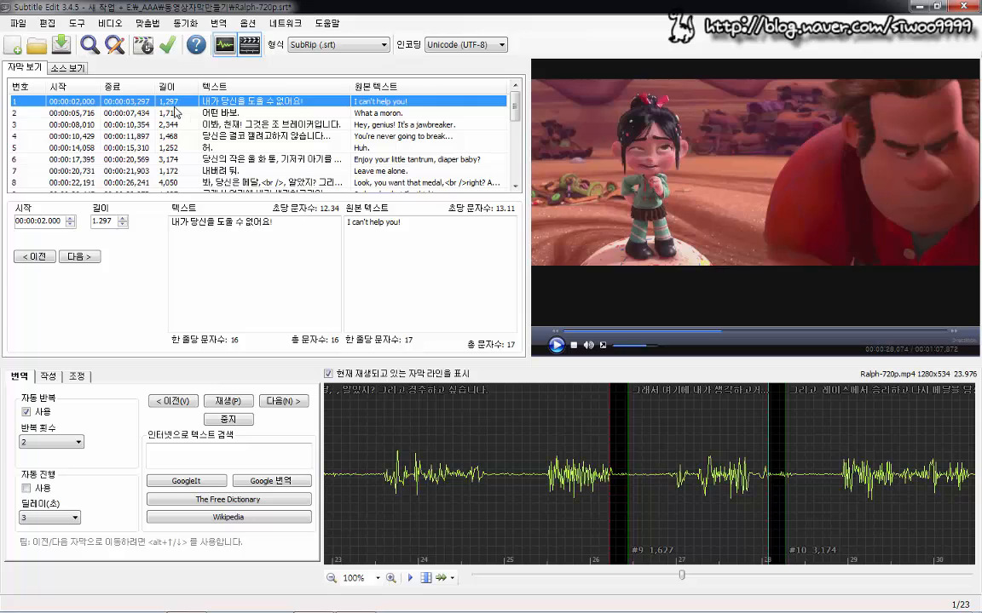
pyautogui.rightClick(146, 104)
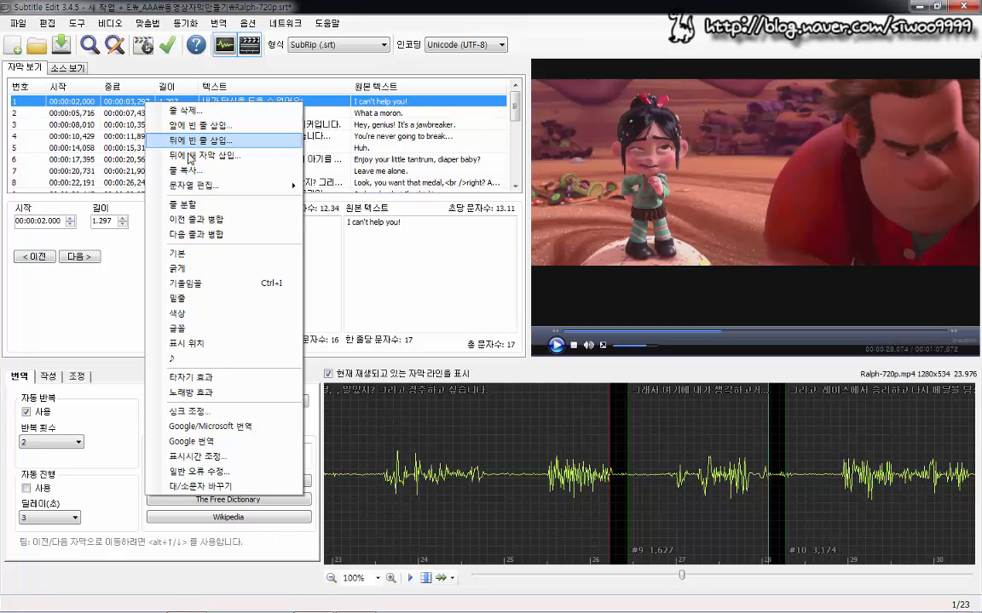
pyautogui.click(204, 112)
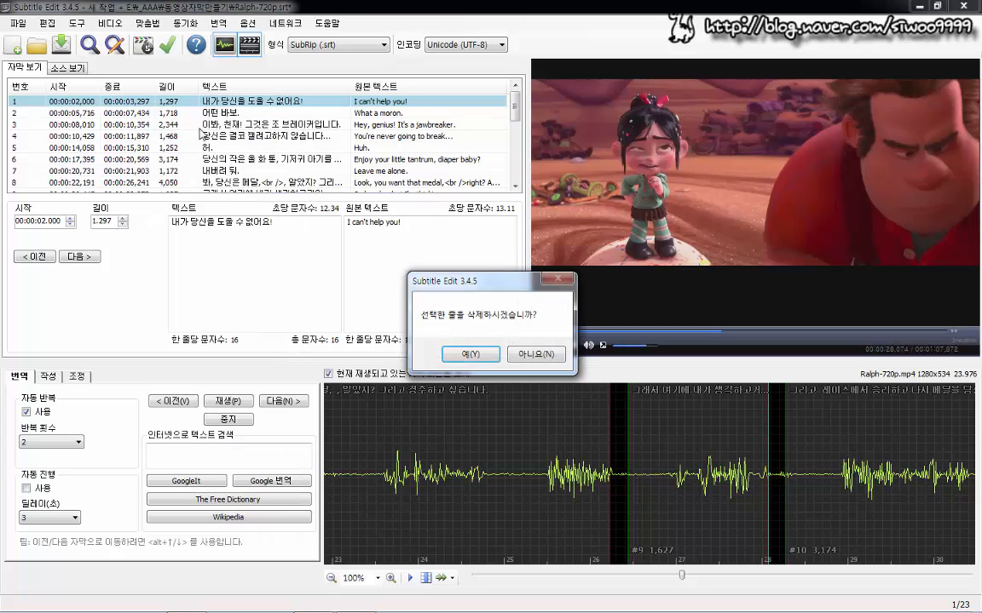
pyautogui.click(470, 352)
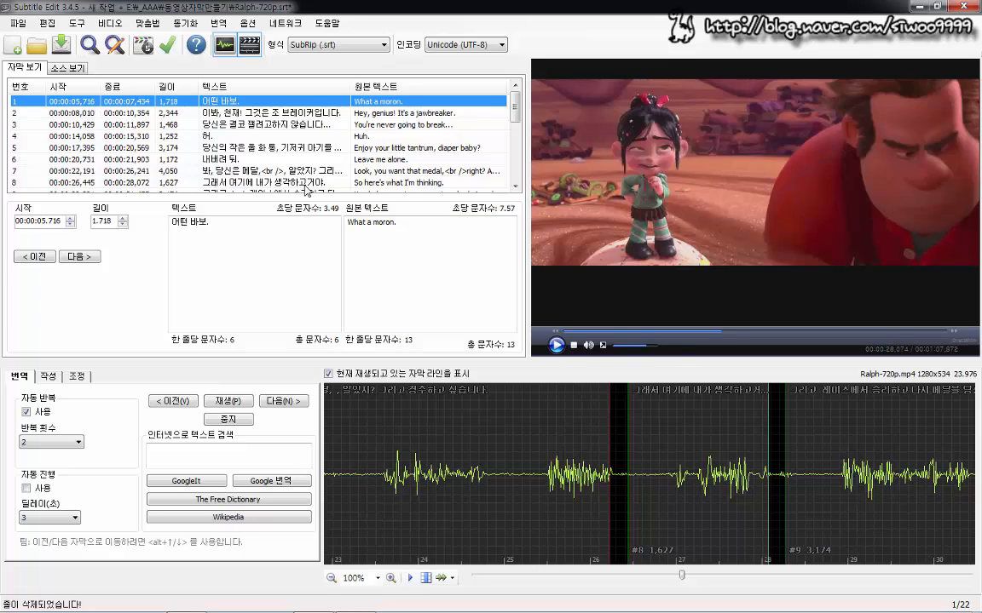
pyautogui.rightClick(146, 99)
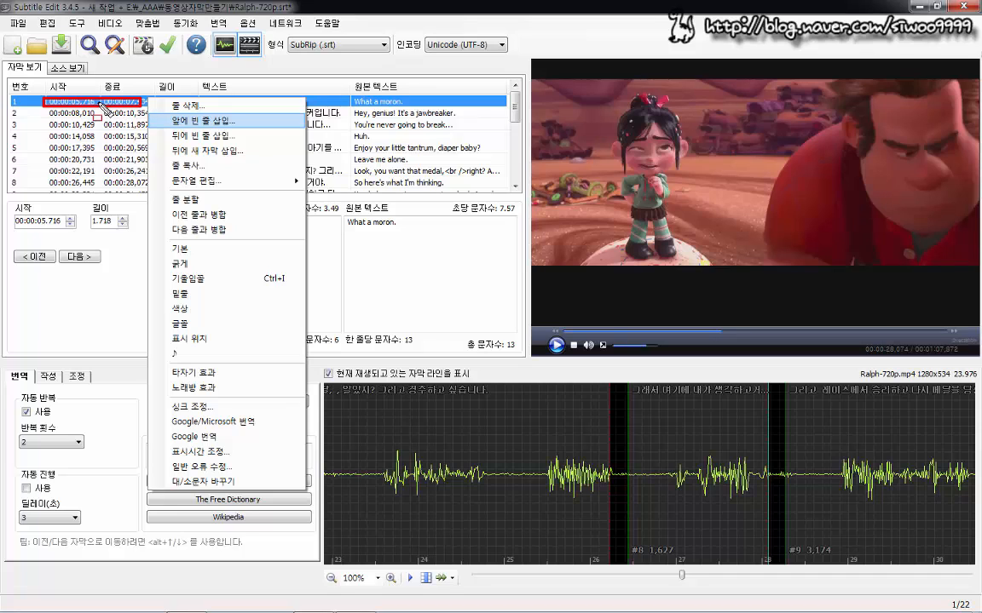
pyautogui.press('Escape')
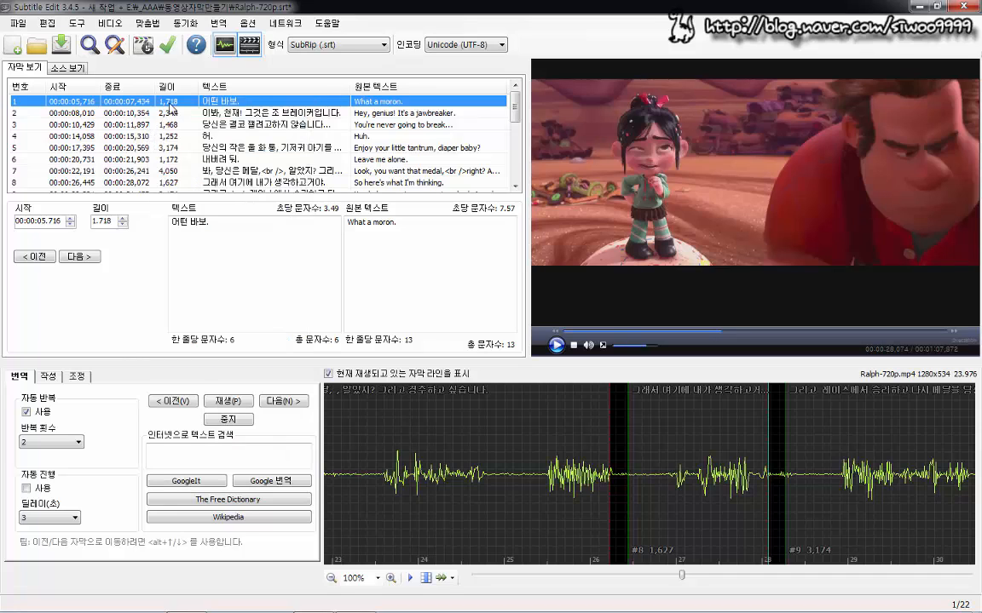
pyautogui.rightClick(170, 106)
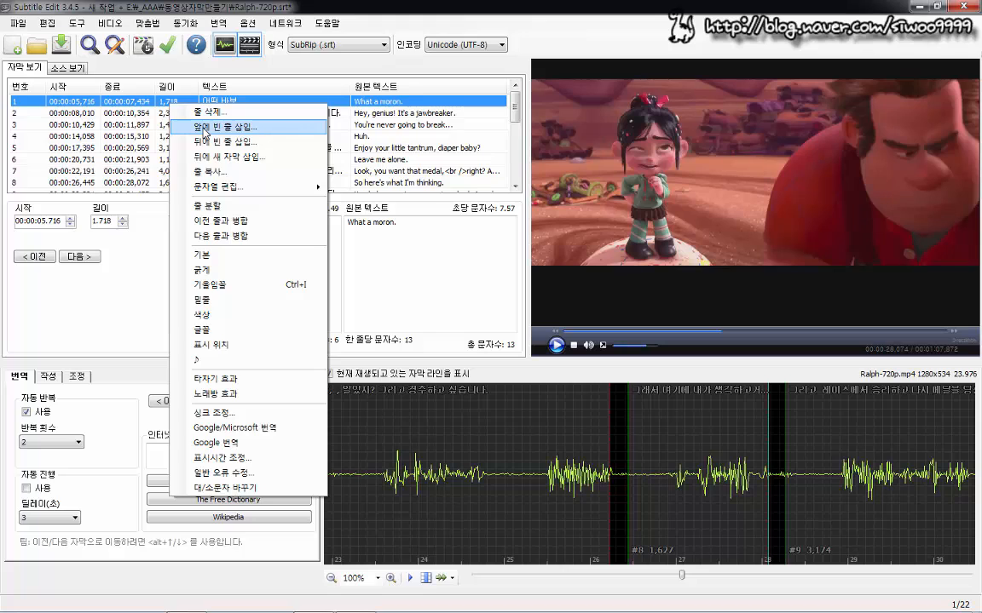
pyautogui.moveTo(176, 120)
pyautogui.mouseDown()
pyautogui.moveTo(196, 134)
pyautogui.moveTo(275, 134)
pyautogui.mouseUp()
pyautogui.press('Escape')
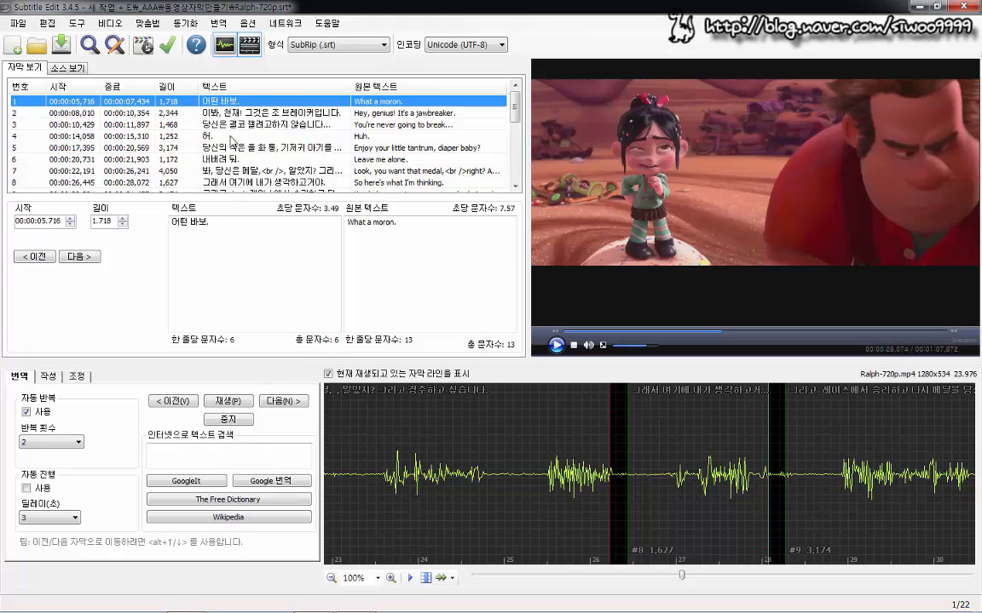
# Step: Insert an empty subtitle line before the first line, "What a moron.", and move the video to the new line
pyautogui.rightClick(197, 103)
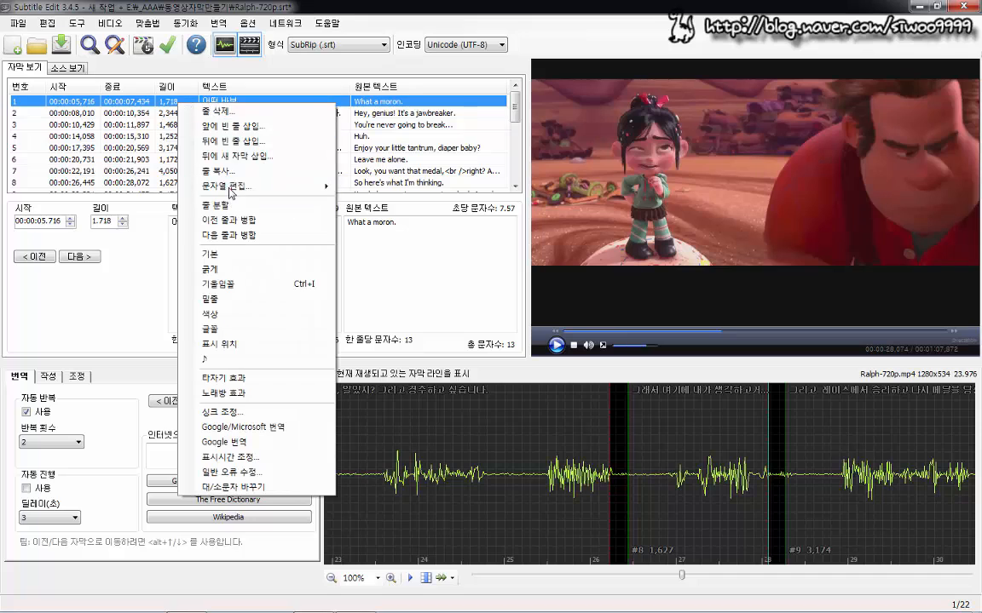
pyautogui.click(247, 125)
pyautogui.click(126, 102)
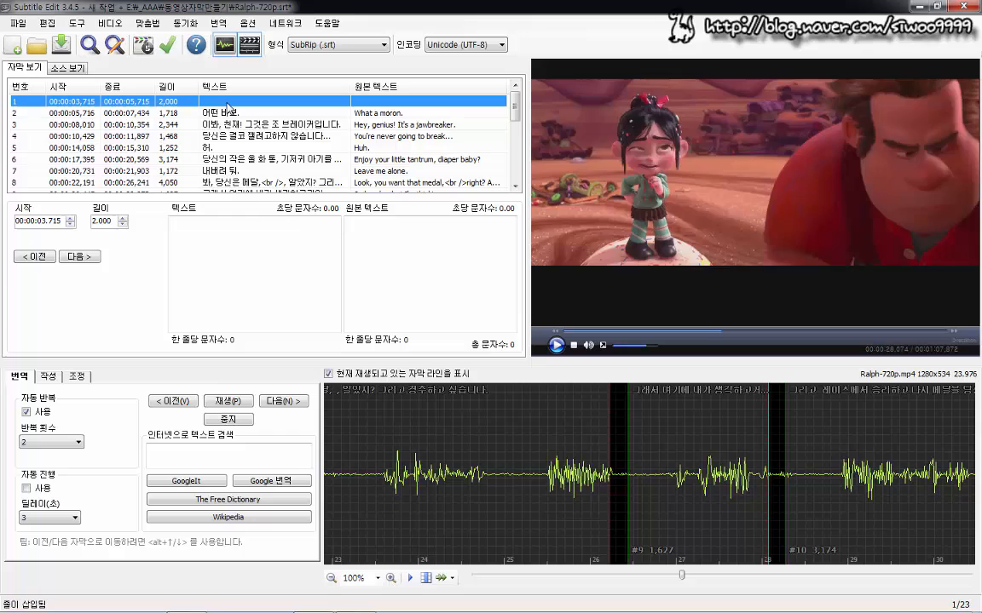
pyautogui.doubleClick(226, 103)
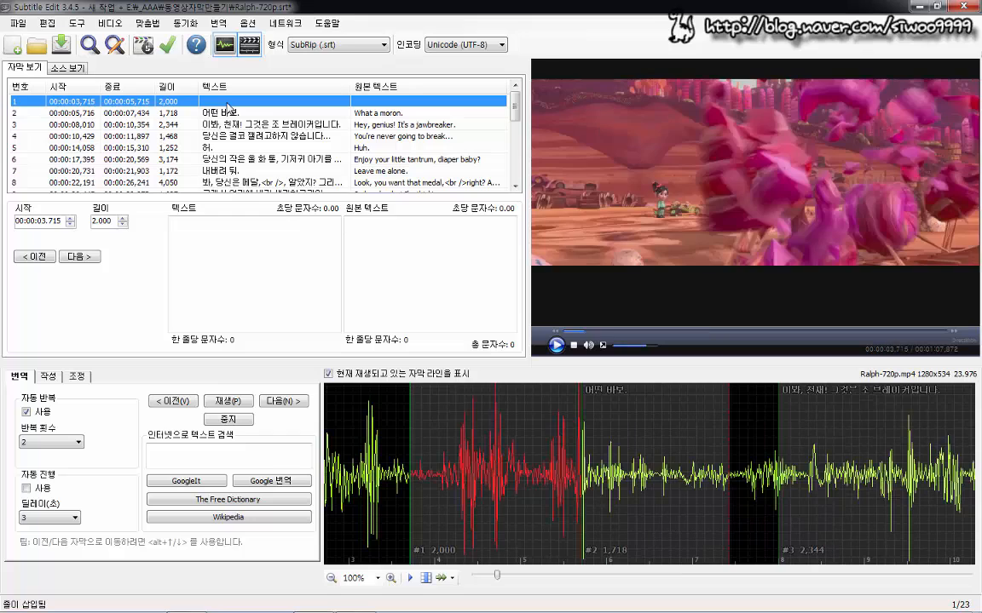
# Step: Enter "주먹왕 랄프 자막만들기" as the text of the new first subtitle line
pyautogui.click(212, 223)
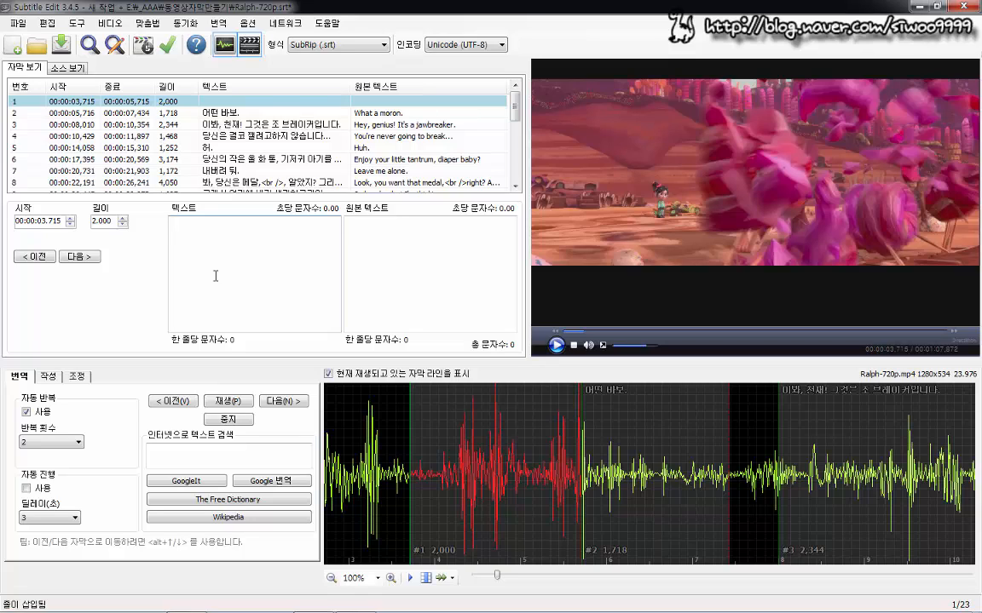
pyautogui.write('wn')
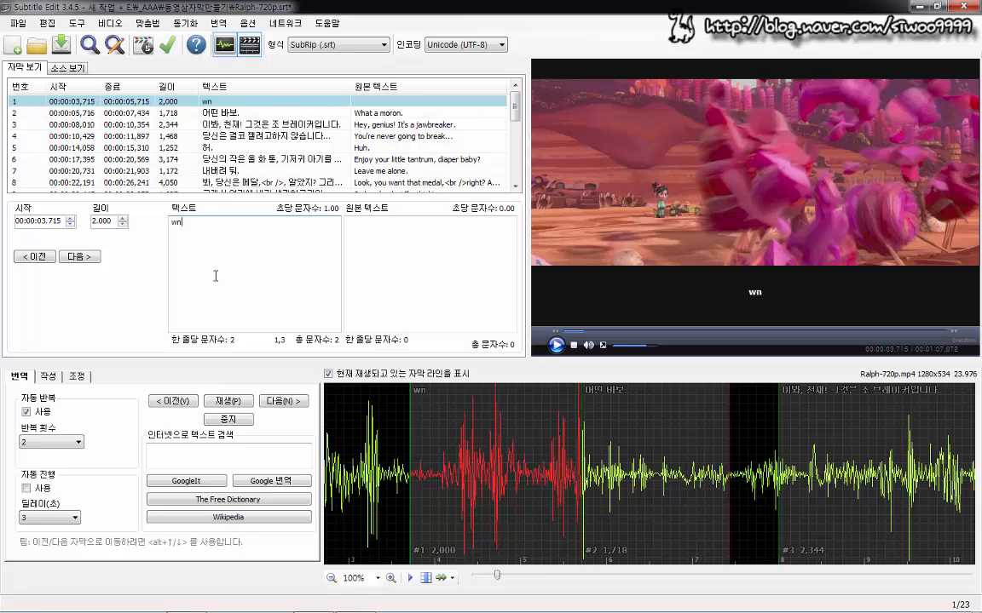
pyautogui.press('BackSpace')
pyautogui.press('BackSpace')
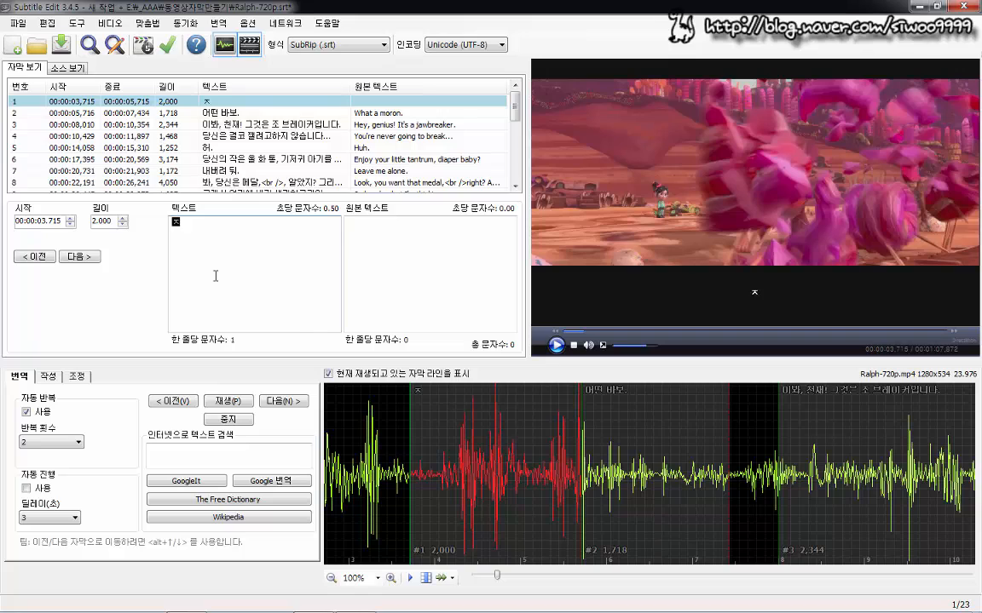
pyautogui.write('주먹왕 랄')
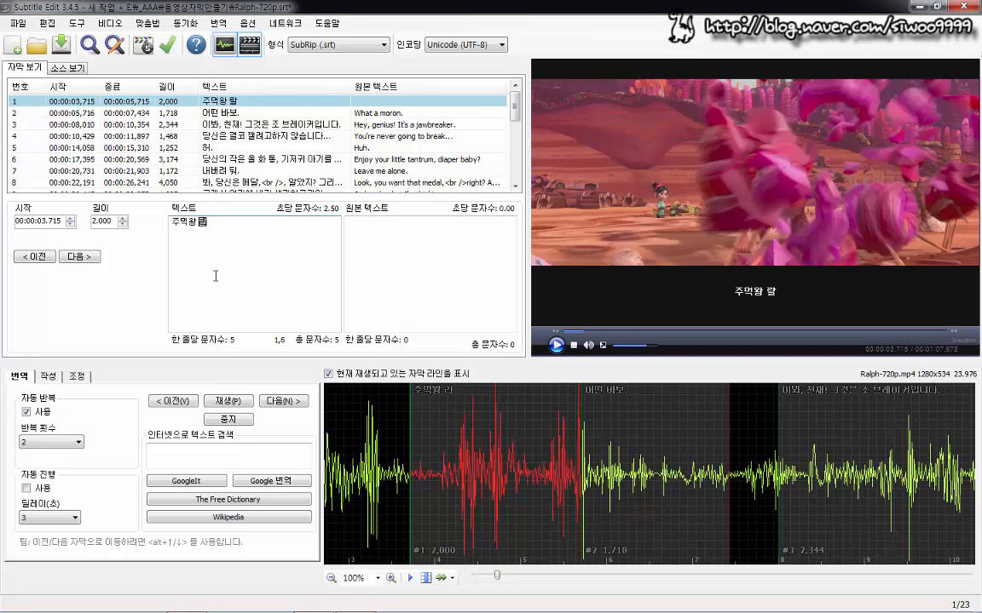
pyautogui.write('프 자막만드')
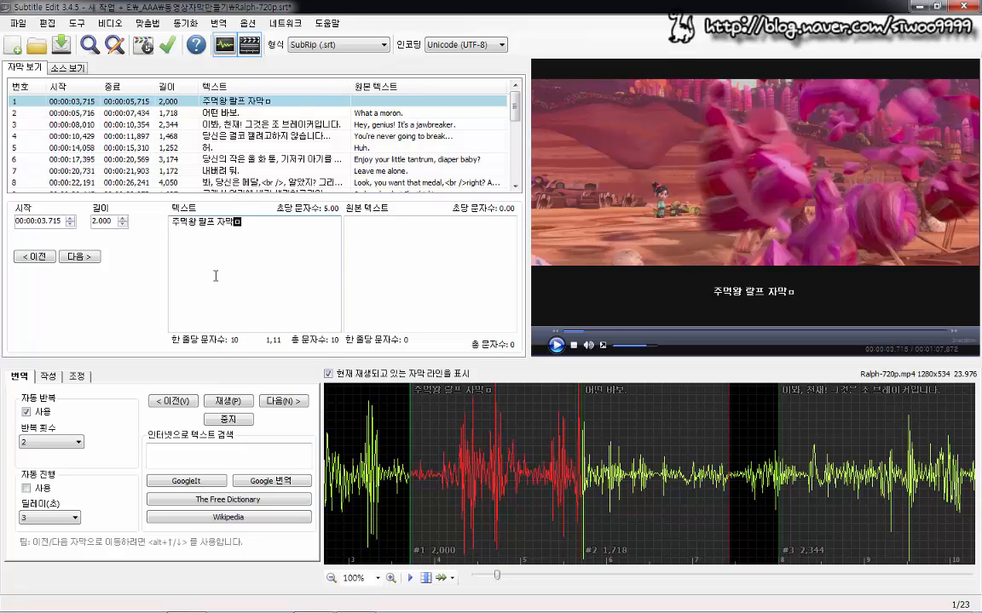
pyautogui.write('ㄹ기')
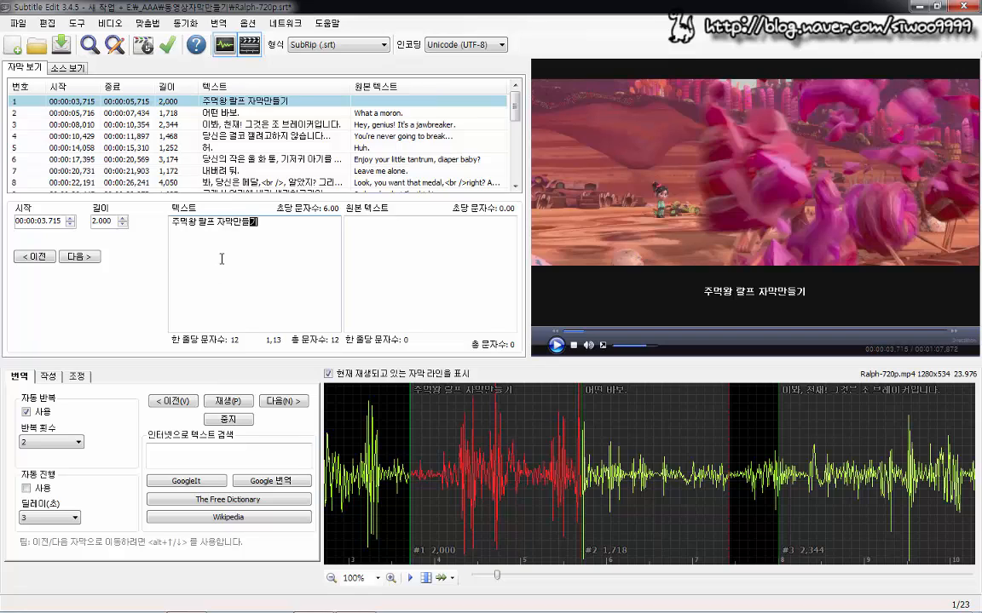
# Step: Play the clip from the new first line to check its subtitle, and stop the playback
pyautogui.click(135, 103)
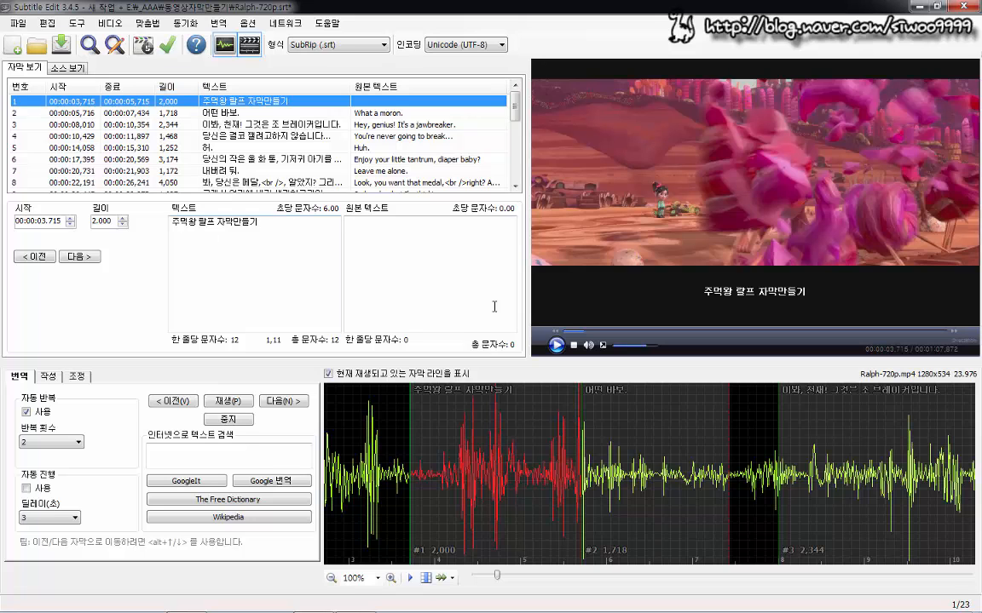
pyautogui.click(556, 345)
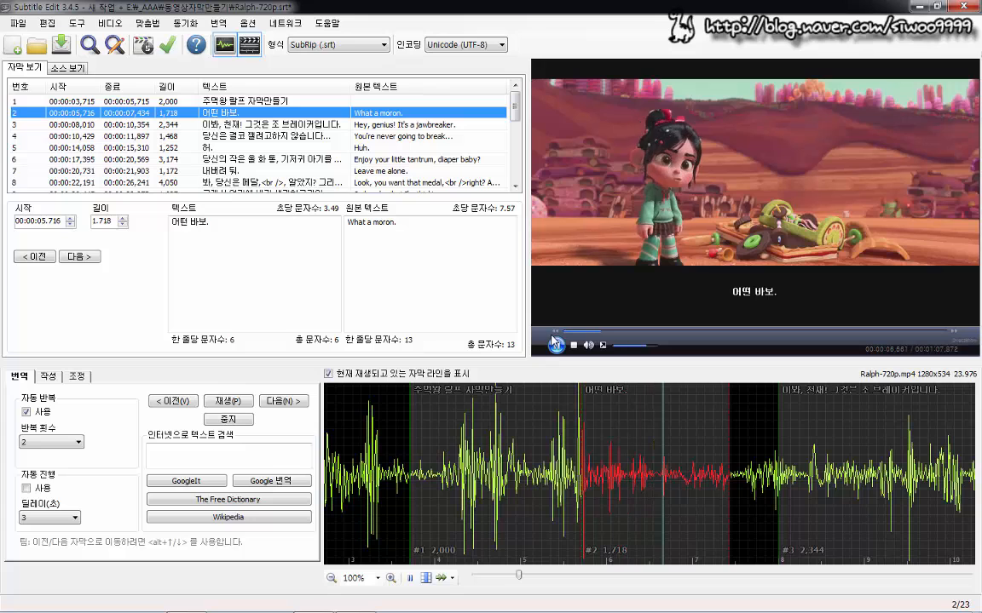
pyautogui.click(572, 346)
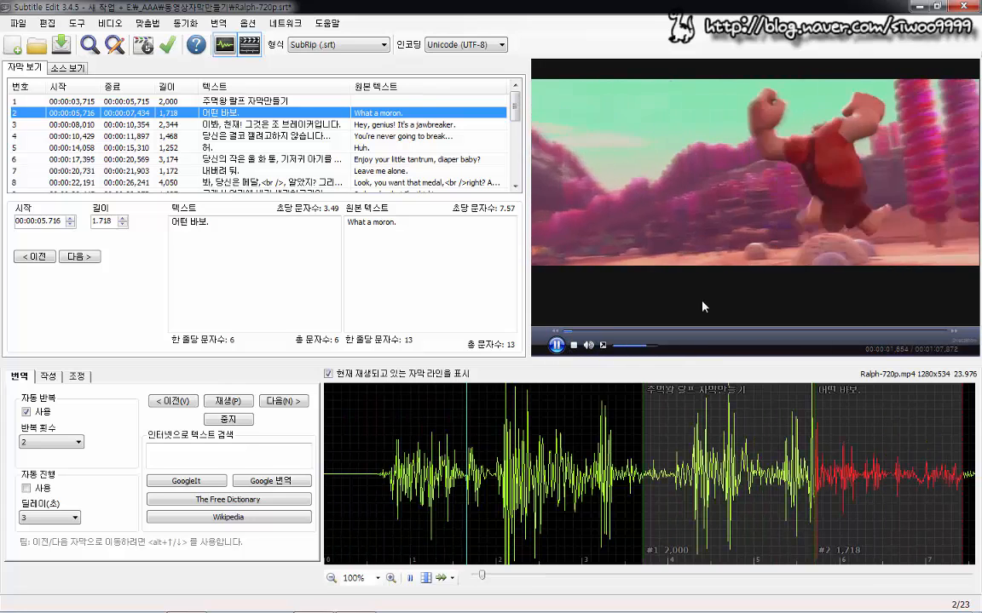
pyautogui.click(572, 346)
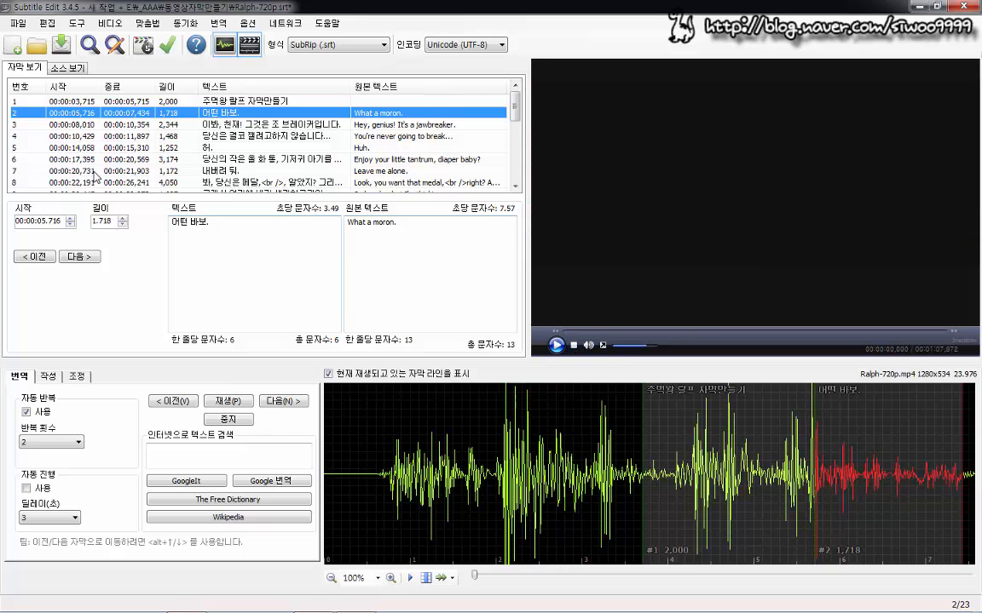
# Step: Set the first line's start time to 00:00:01.150 and play the clip from the beginning to check it
pyautogui.click(72, 100)
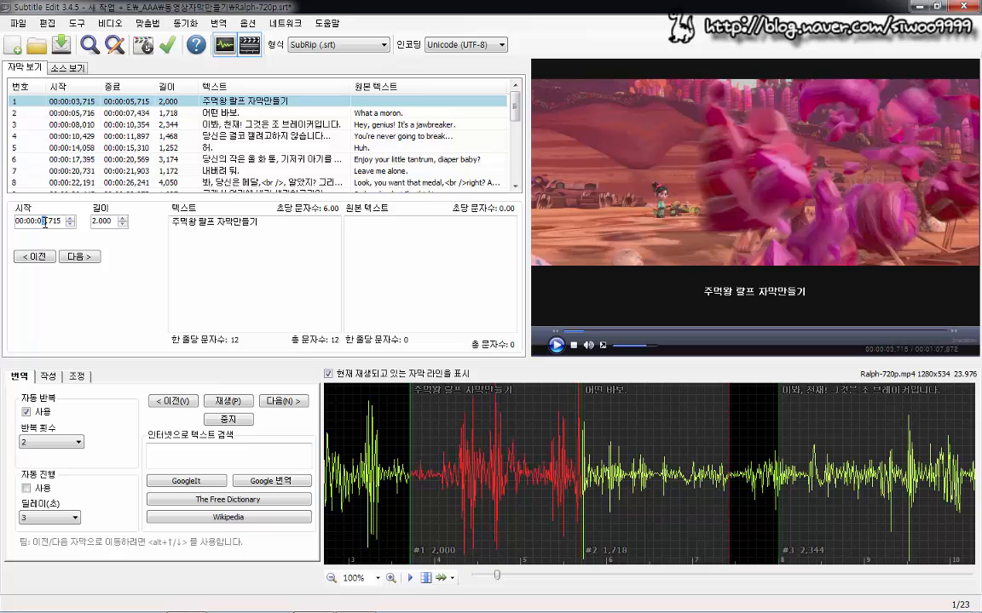
pyautogui.write('1')
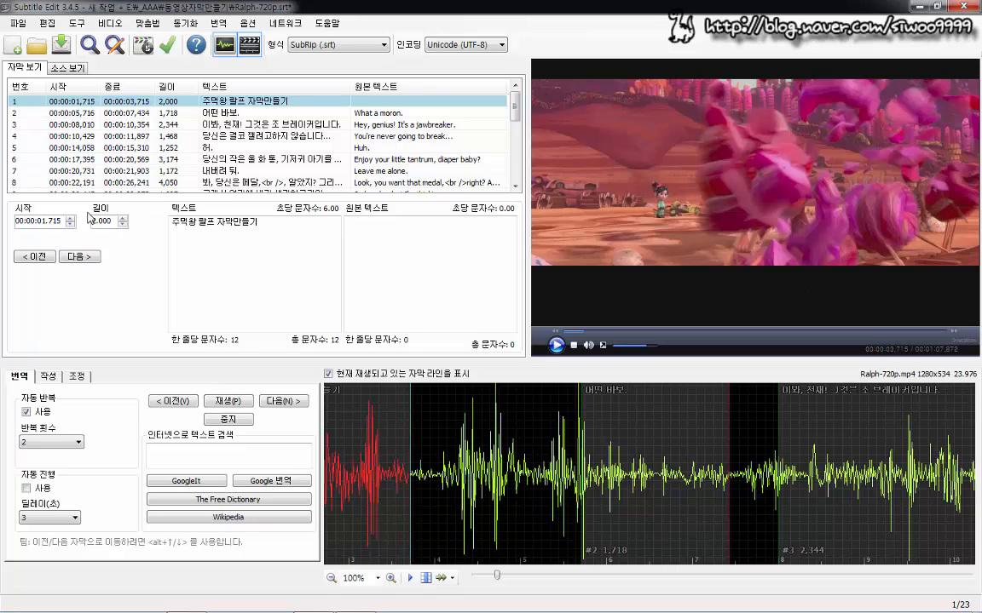
pyautogui.write('7')
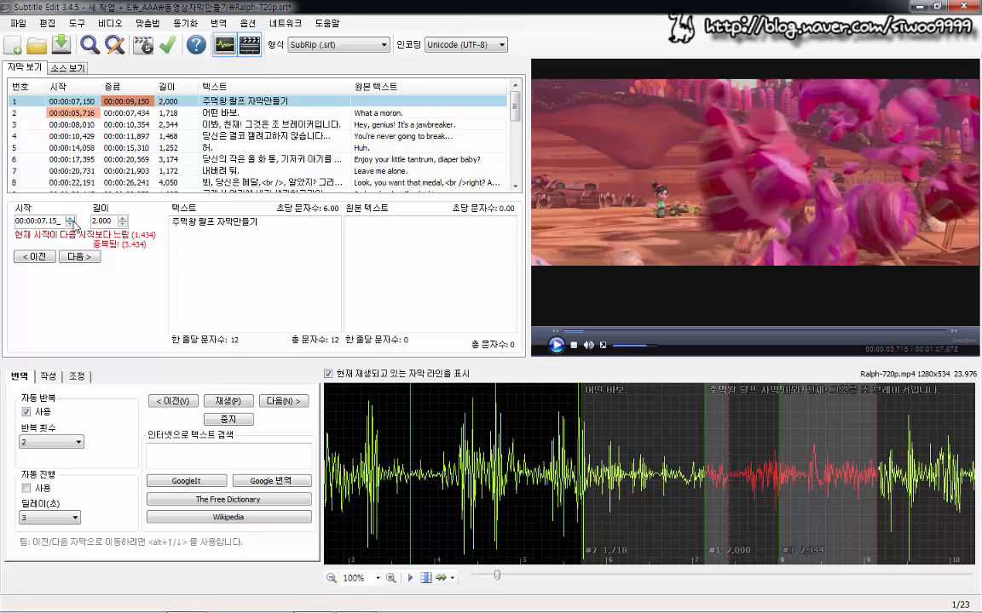
pyautogui.write('1')
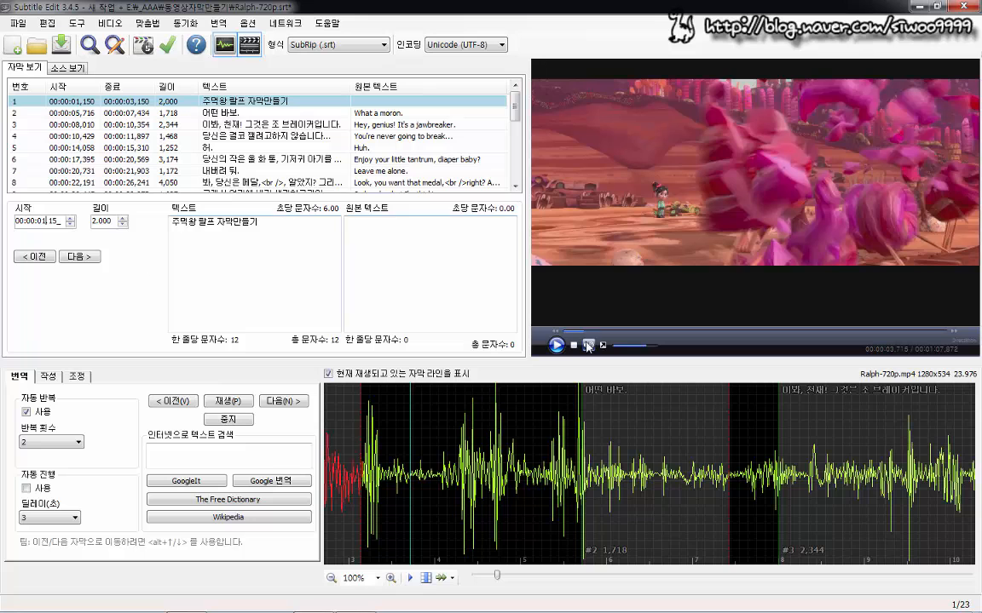
pyautogui.click(574, 346)
pyautogui.click(557, 346)
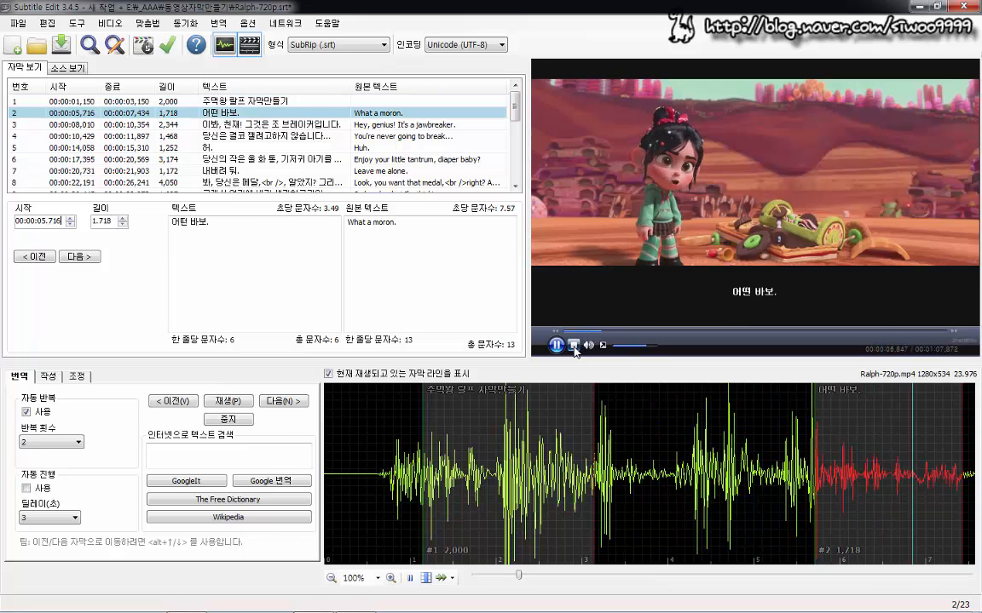
pyautogui.click(574, 346)
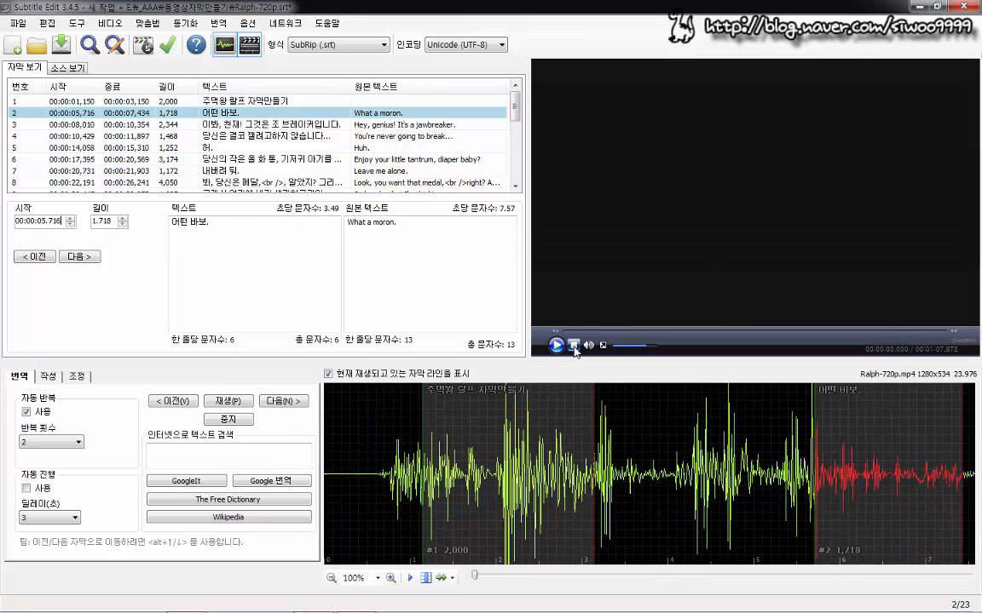
# Step: Replace the Korean text of line 2, "What a moron.", with "멍청이" and replay the line to check it
pyautogui.click(232, 103)
pyautogui.click(220, 114)
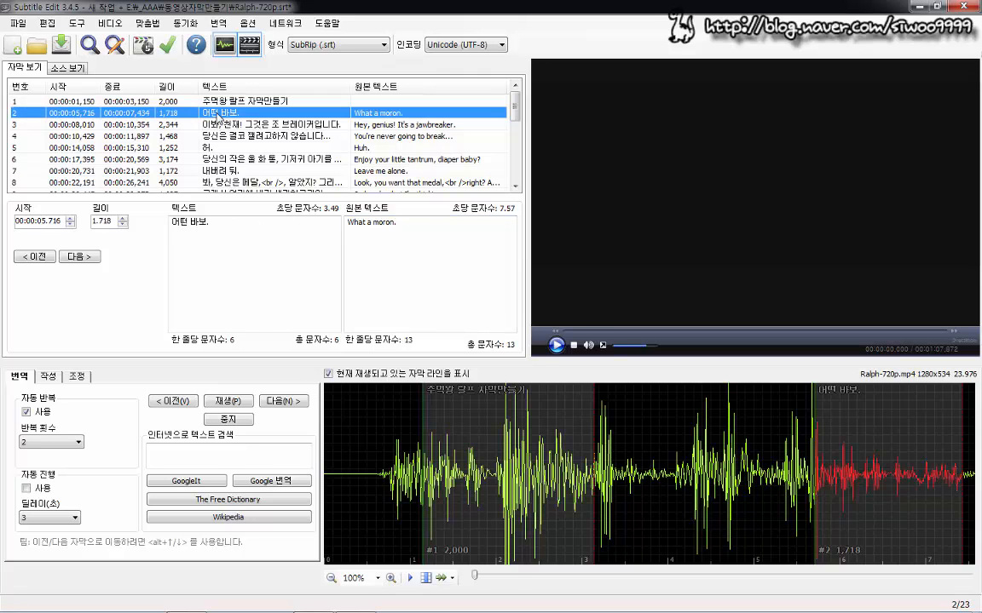
pyautogui.click(227, 400)
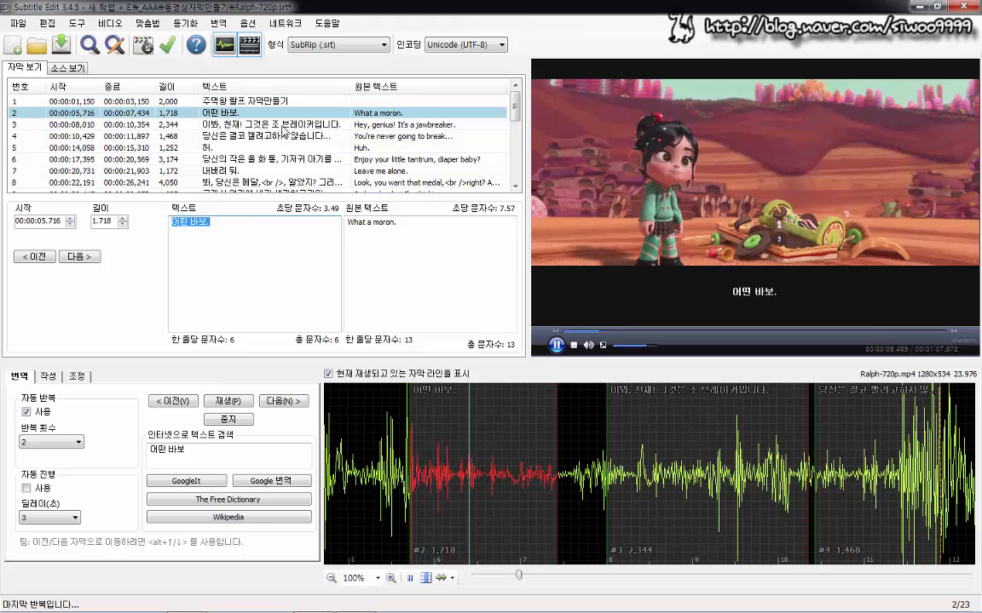
pyautogui.click(217, 245)
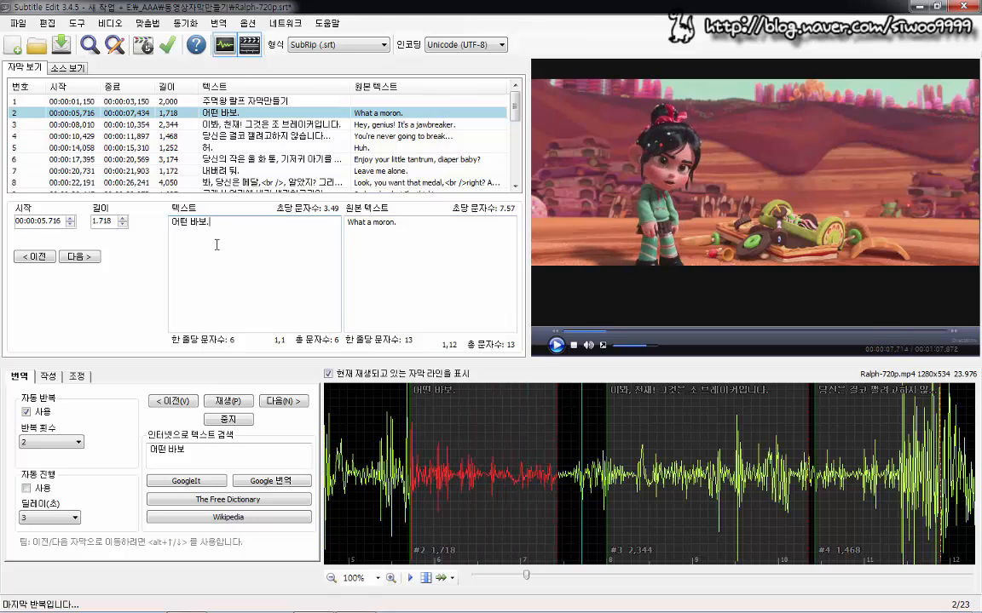
pyautogui.hotkey('ctrl', 'a')
pyautogui.write('머')
pyautogui.write('청이')
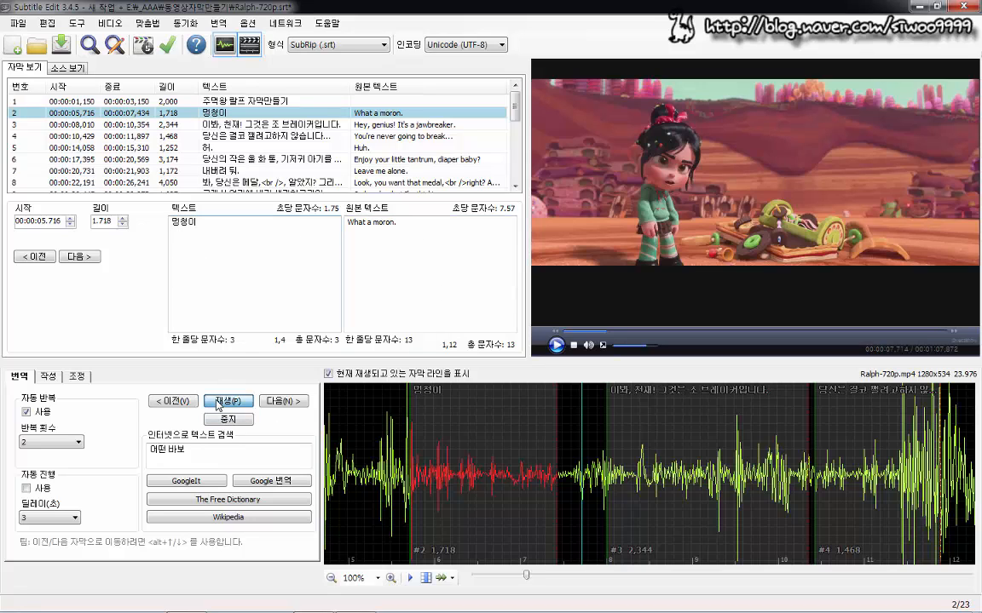
pyautogui.click(228, 401)
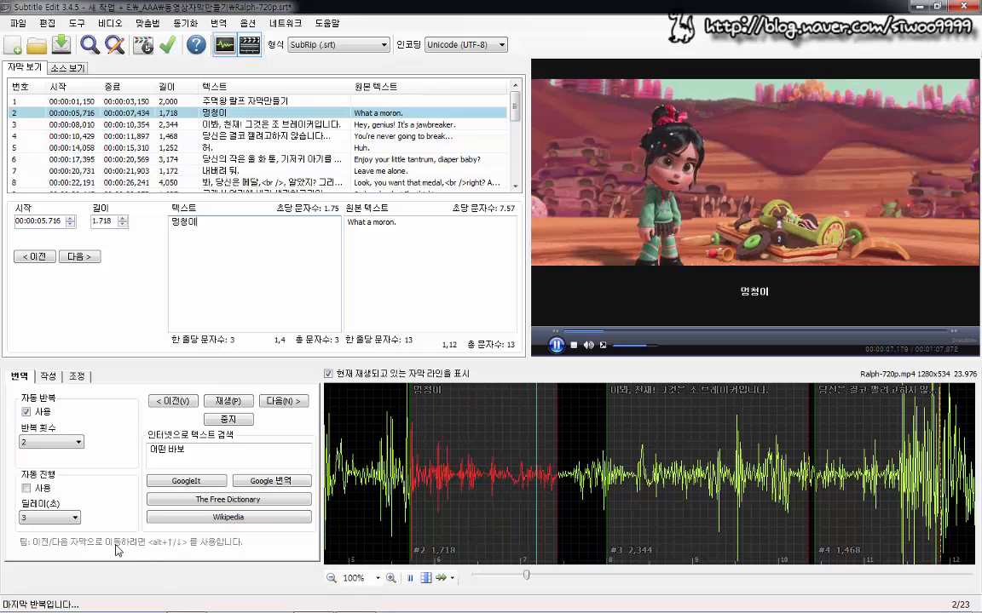
pyautogui.moveTo(82, 551); pyautogui.dragTo(260, 553)
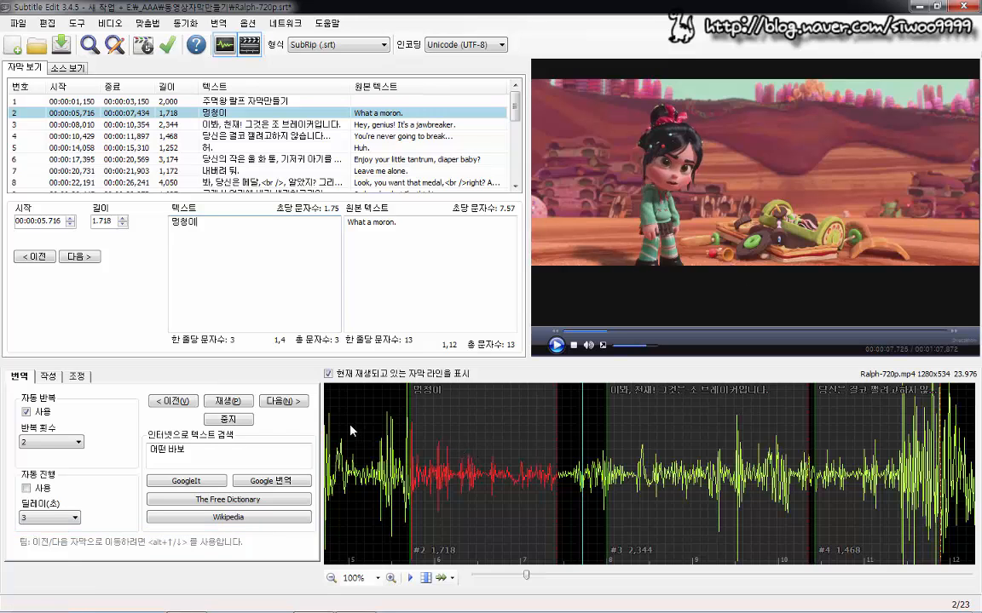
# Step: Play line 3, "Hey, genius! It's a jawbreaker.", and replace its Korean text with "헤이,아저씨! 그건 조 브레이커야"
pyautogui.hotkey('alt', 'n')
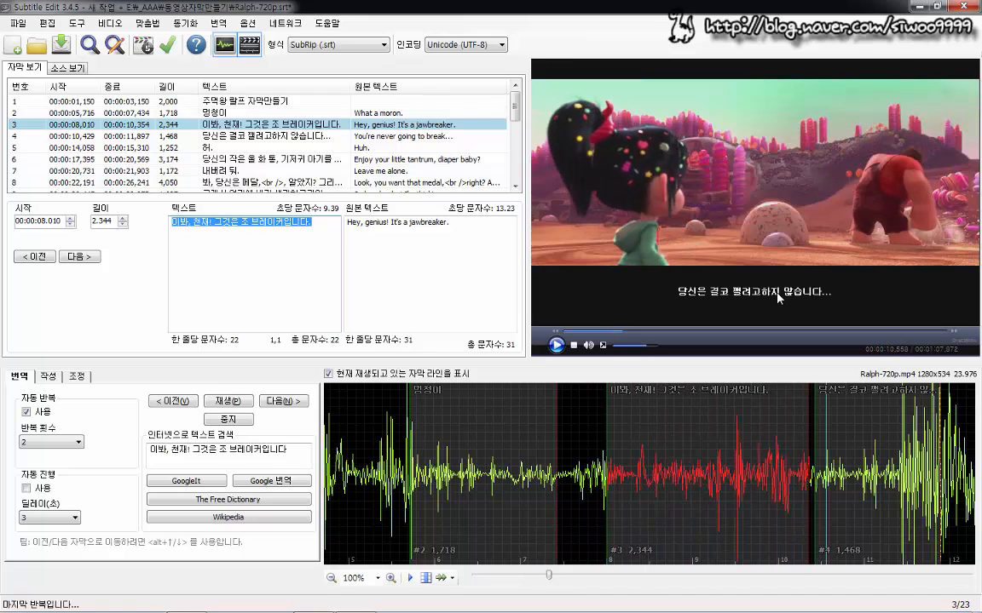
pyautogui.moveTo(321, 231); pyautogui.dragTo(152, 229)
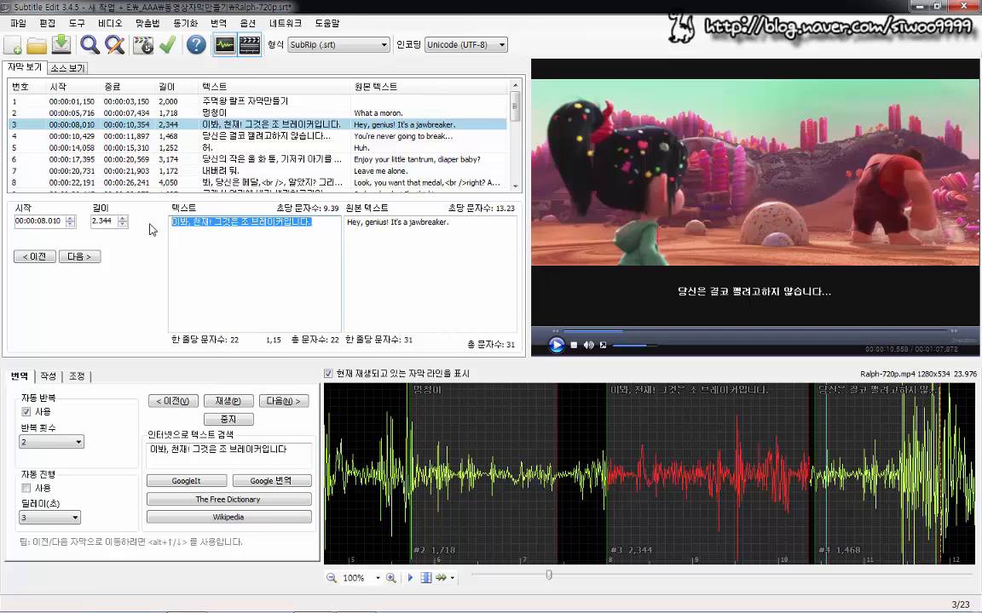
pyautogui.write('헤이')
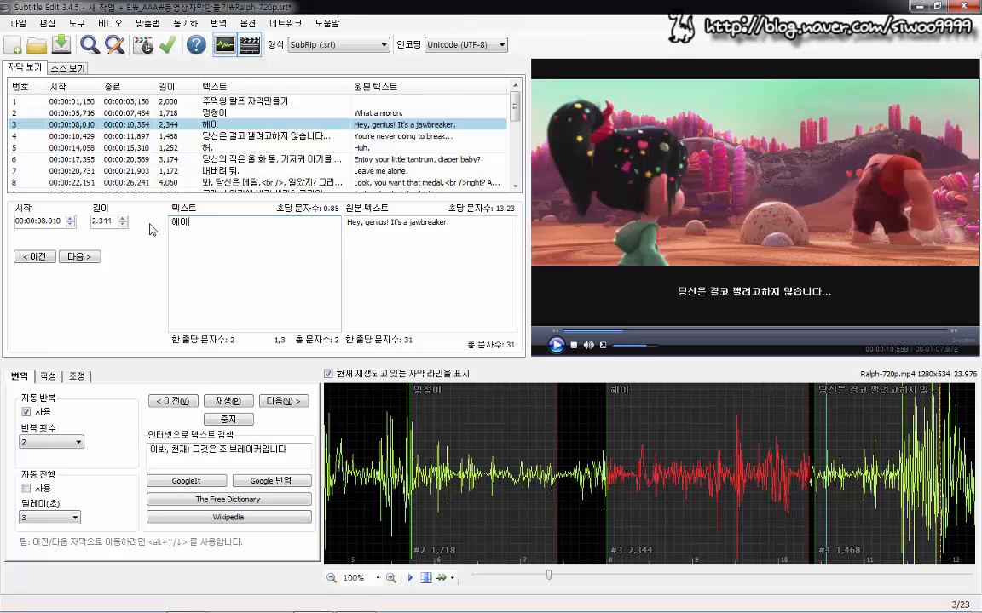
pyautogui.write(',아저씨')
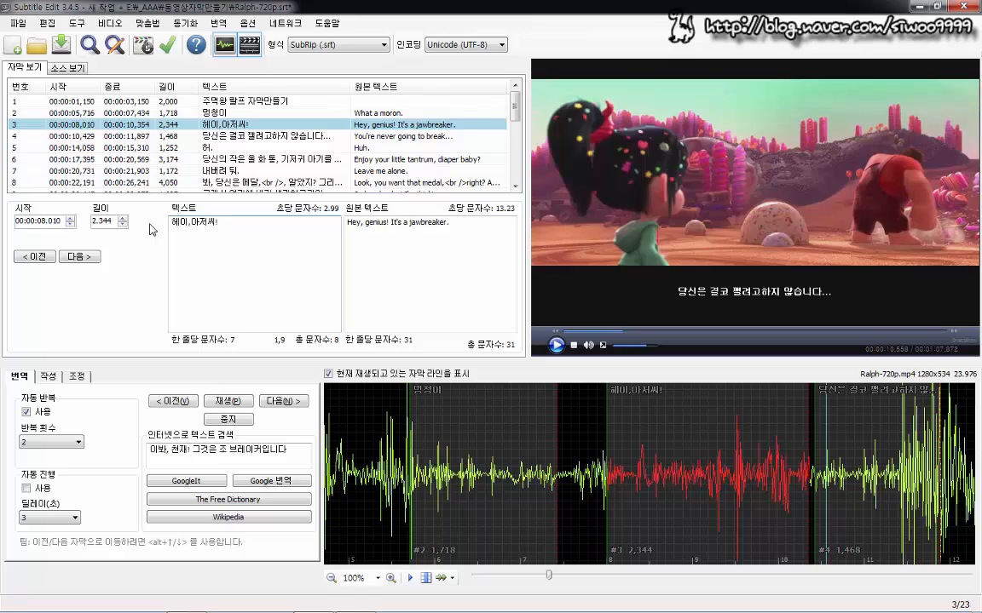
pyautogui.write('! 그건 조 브')
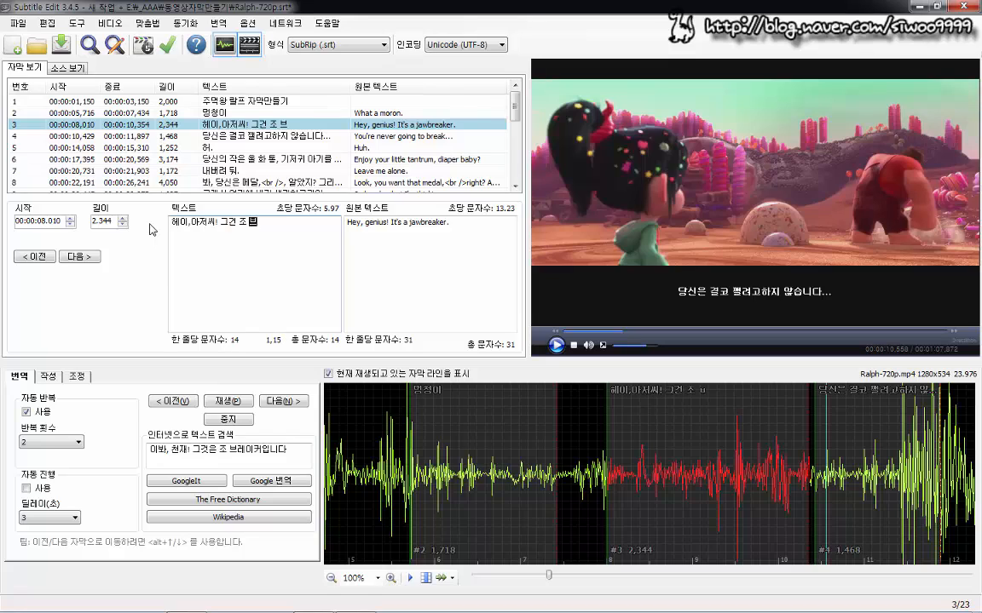
pyautogui.write('렝이커야')
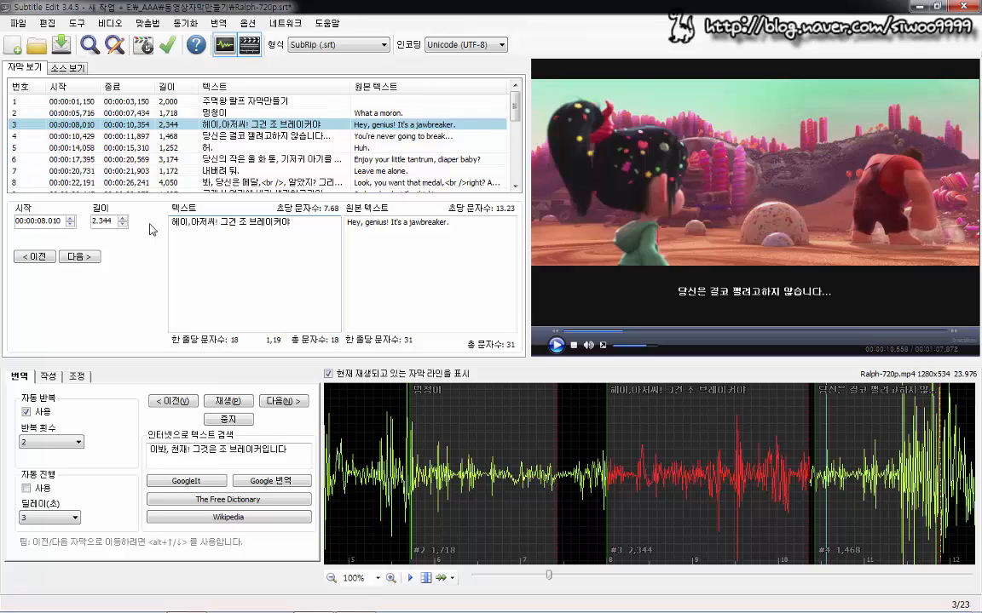
# Step: Replay line 3 with its new Korean text to check the subtitle against the clip, and stop the playback
pyautogui.click(227, 254)
pyautogui.click(246, 254)
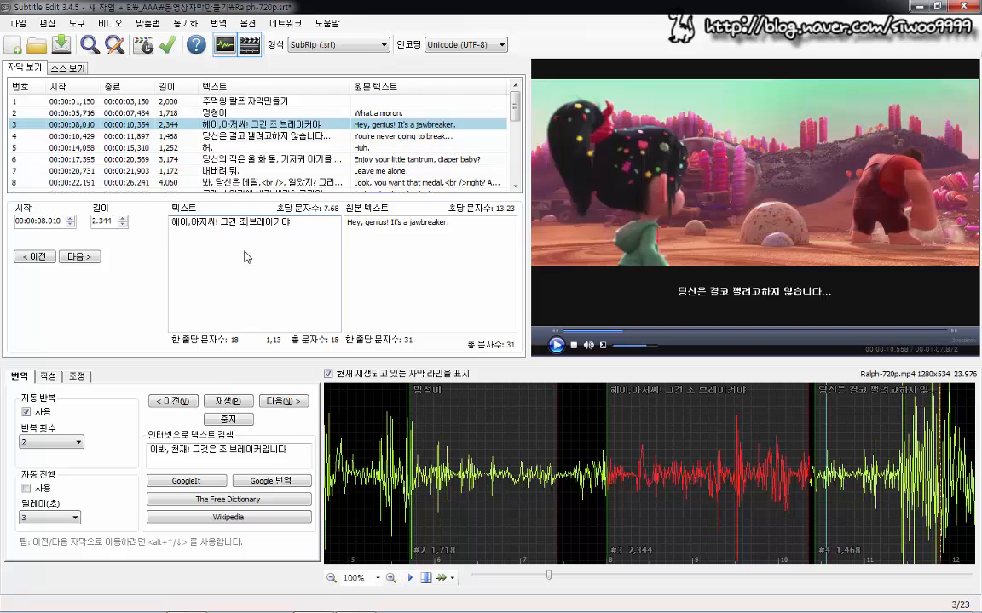
pyautogui.click(222, 406)
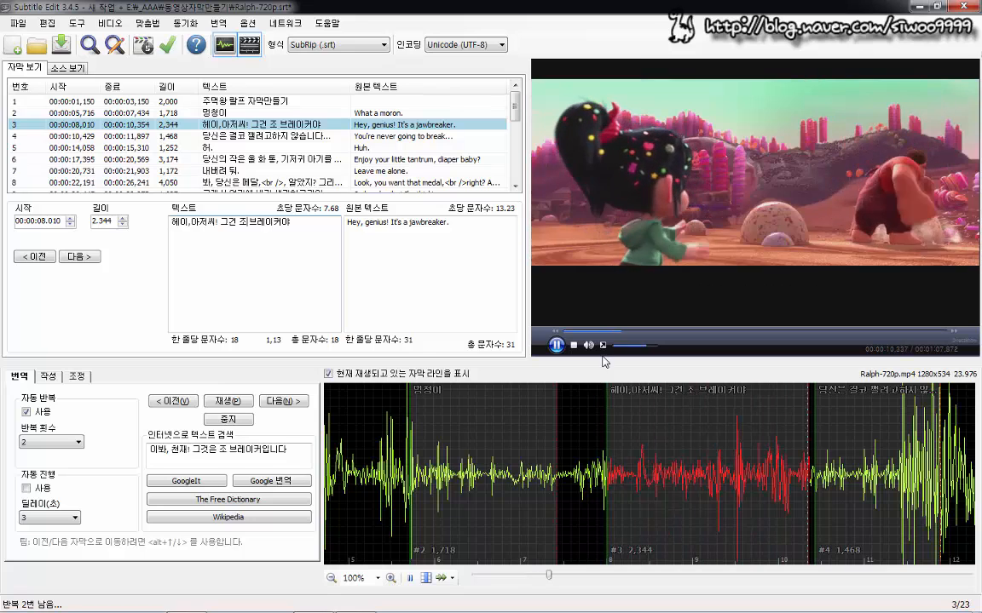
pyautogui.click(249, 421)
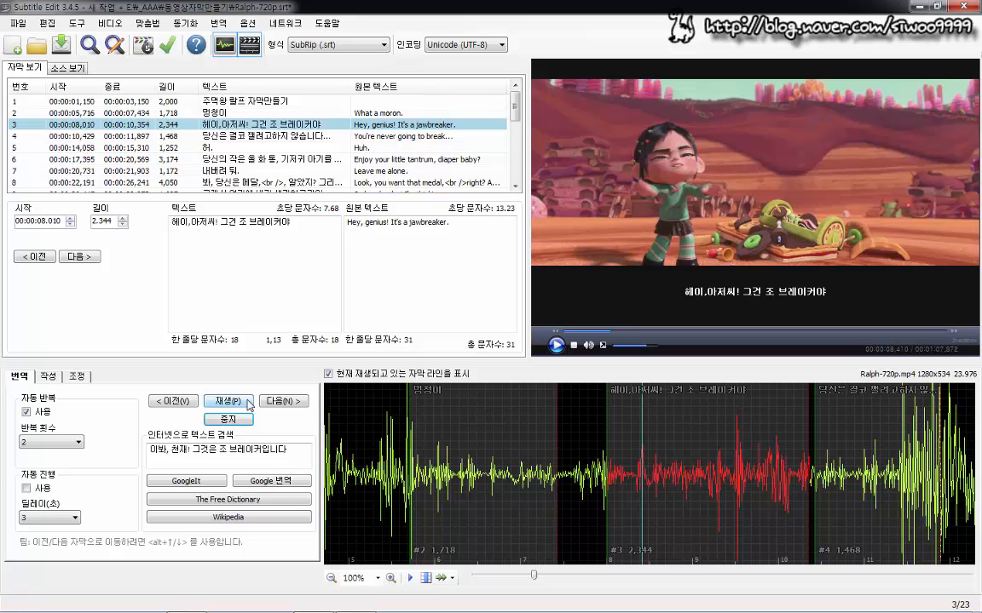
# Step: Play line 4, "You're never going to break...", replace its Korean text with "절대 깨지지 않..." and replay the line to check it
pyautogui.click(248, 404)
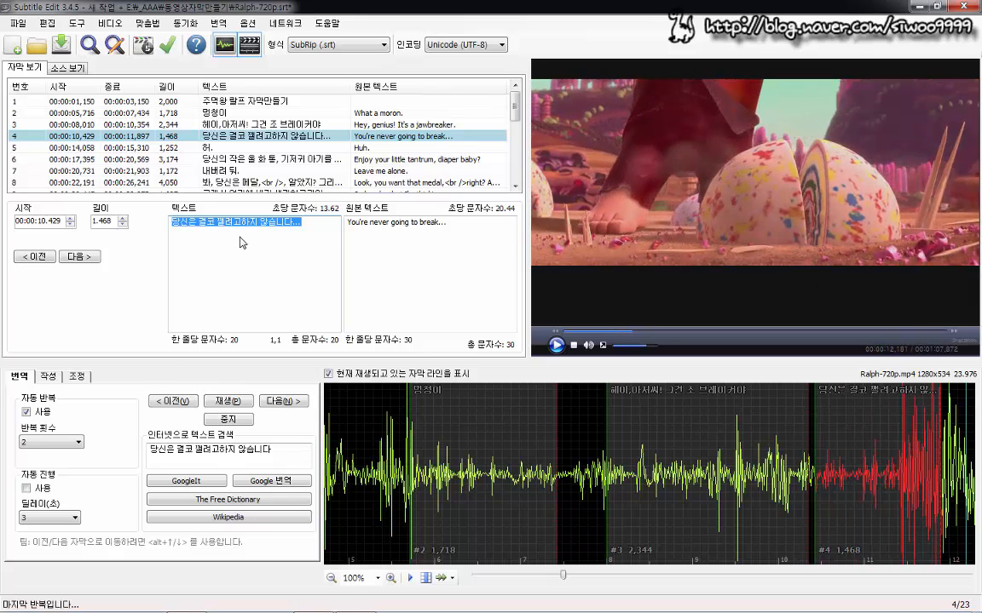
pyautogui.press('BackSpace')
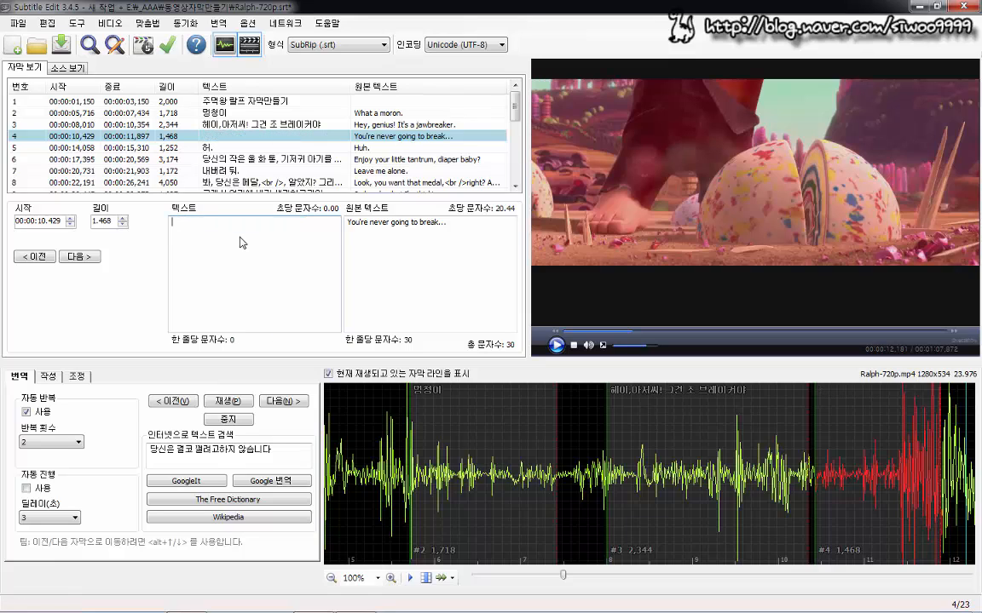
pyautogui.write('절대 ')
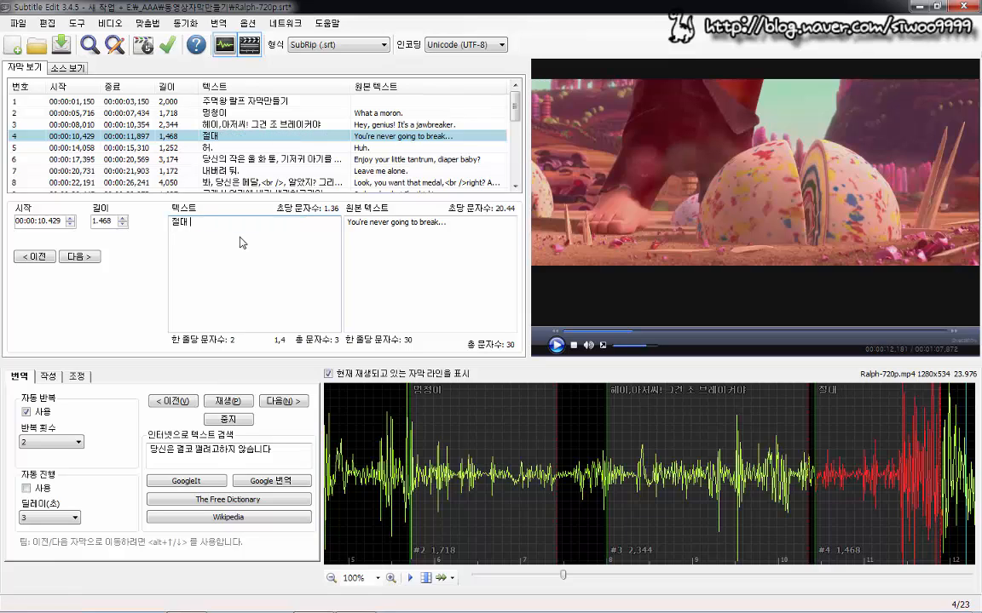
pyautogui.write('깨지지 않')
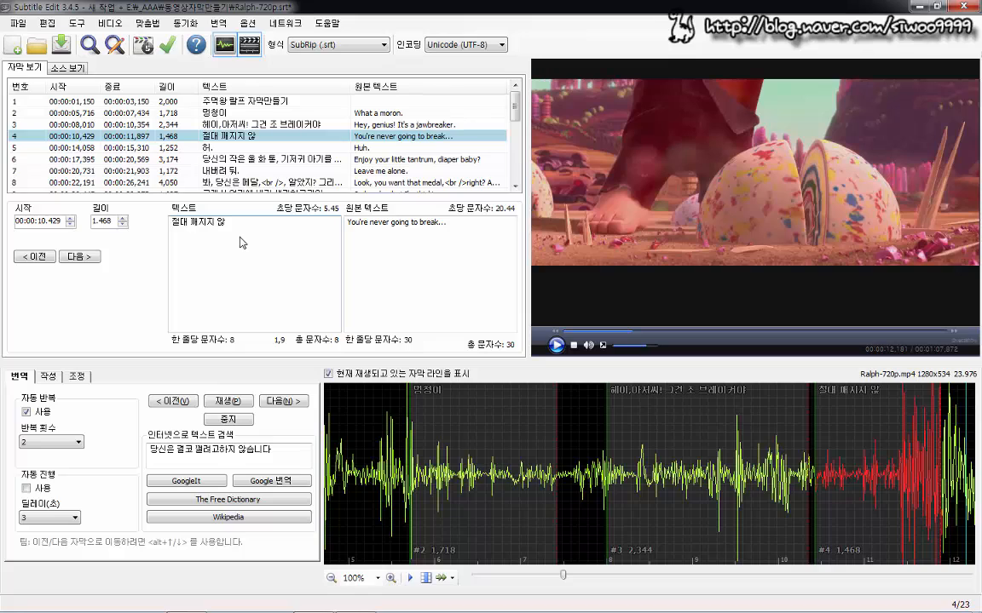
pyautogui.write('...')
pyautogui.click(228, 401)
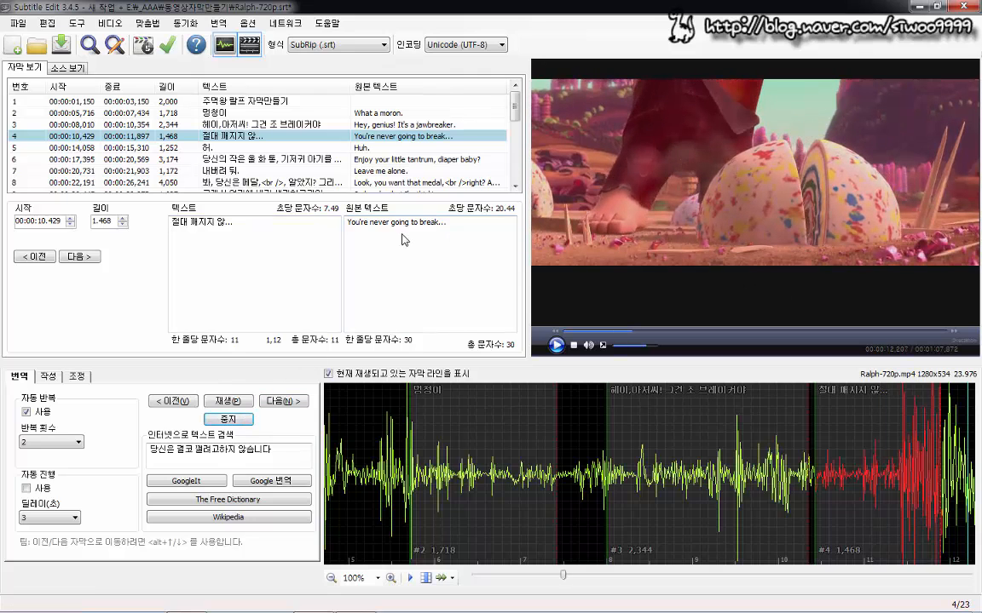
# Step: Put line 4's Korean text into the internet text search field
pyautogui.click(186, 229)
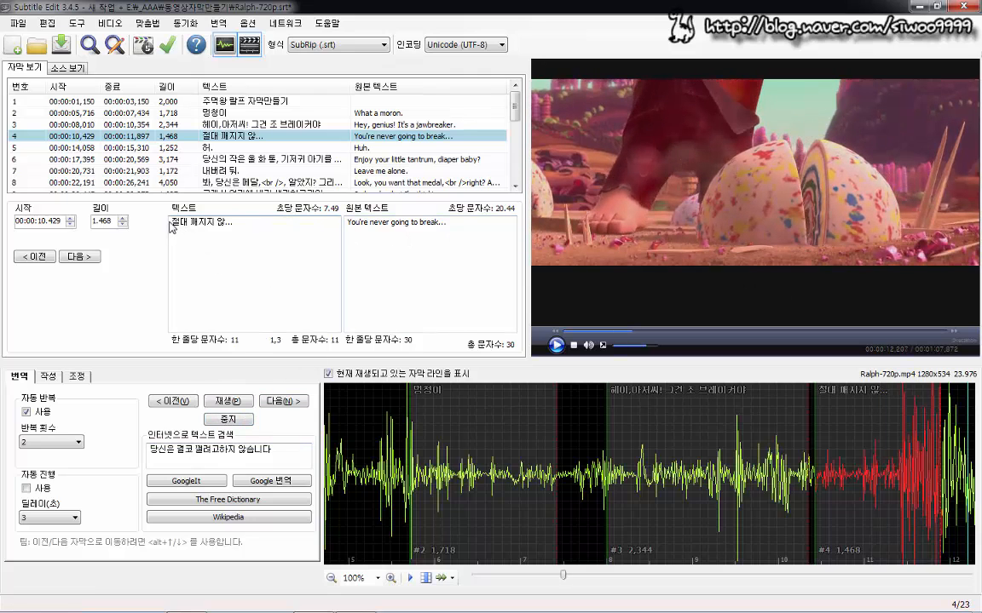
pyautogui.moveTo(172, 223); pyautogui.dragTo(268, 226)
pyautogui.click(248, 303)
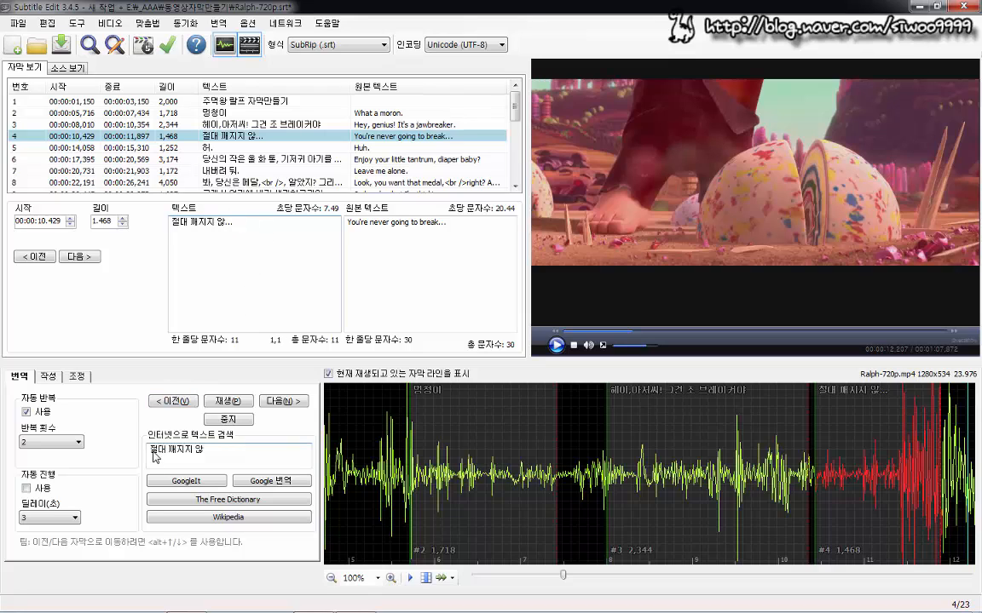
pyautogui.moveTo(150, 452); pyautogui.dragTo(218, 453)
pyautogui.click(227, 459)
pyautogui.click(197, 241)
# Step: Look up line 4's original English text, "You're never going to break", in Google Translate, and close the translation page
pyautogui.doubleClick(412, 246)
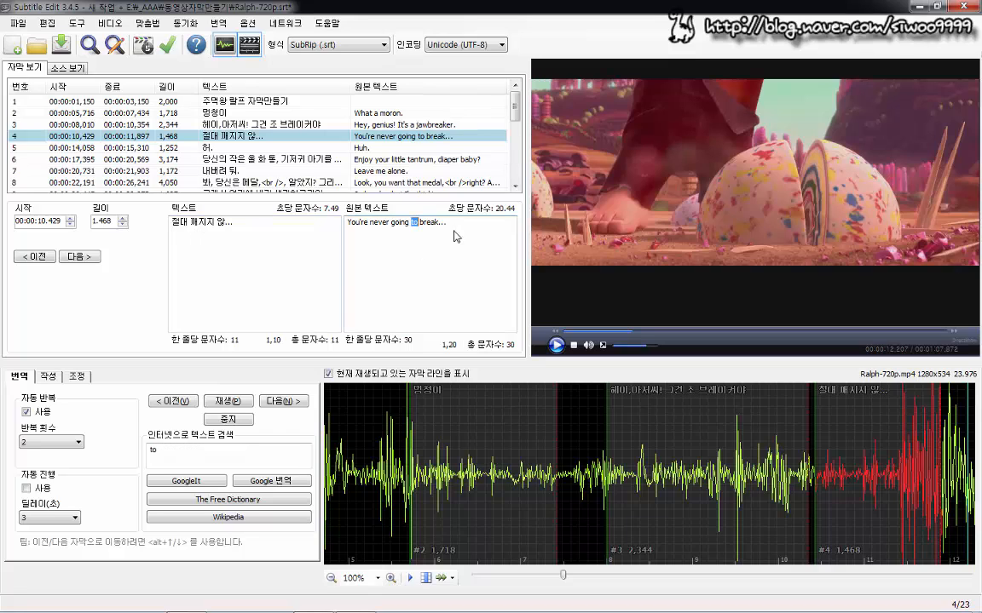
pyautogui.click(465, 226)
pyautogui.moveTo(467, 231); pyautogui.dragTo(329, 227)
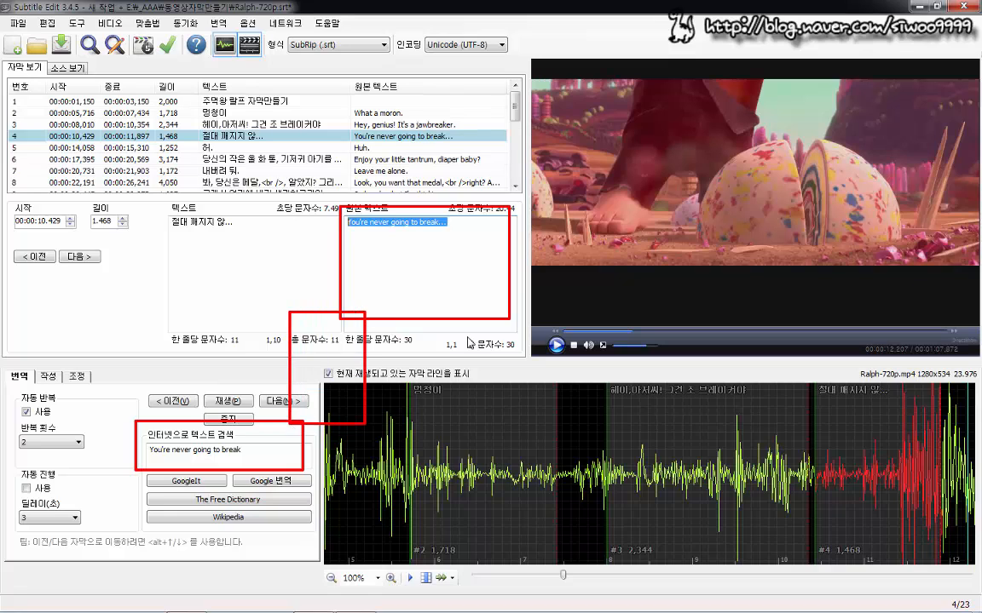
pyautogui.click(266, 482)
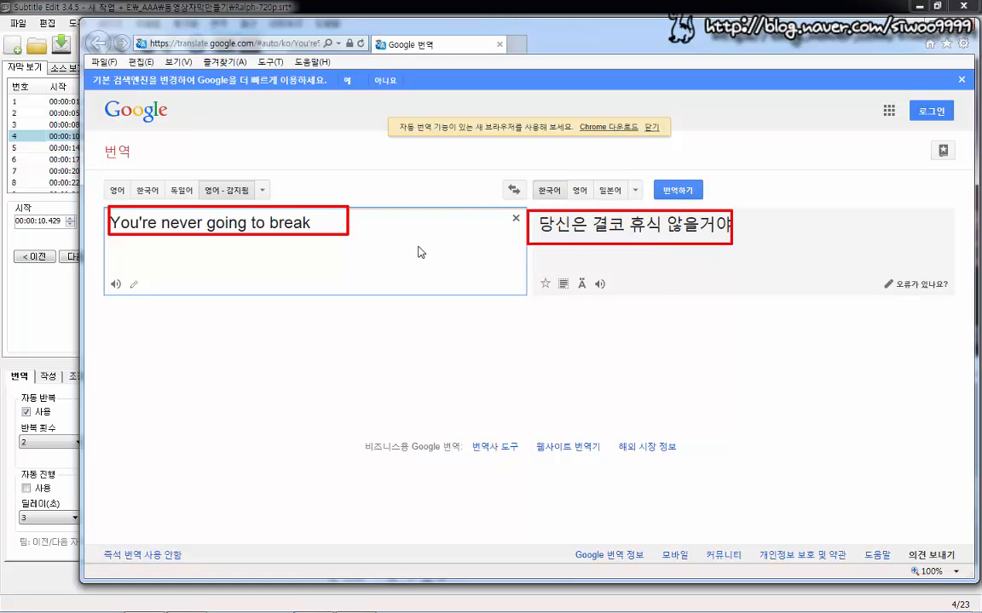
pyautogui.click(943, 27)
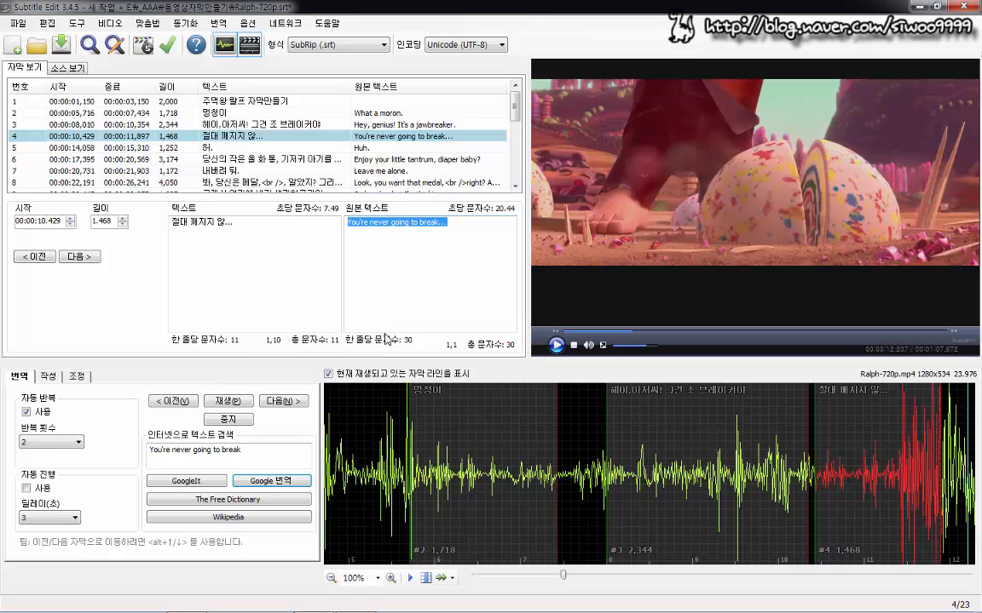
pyautogui.click(250, 316)
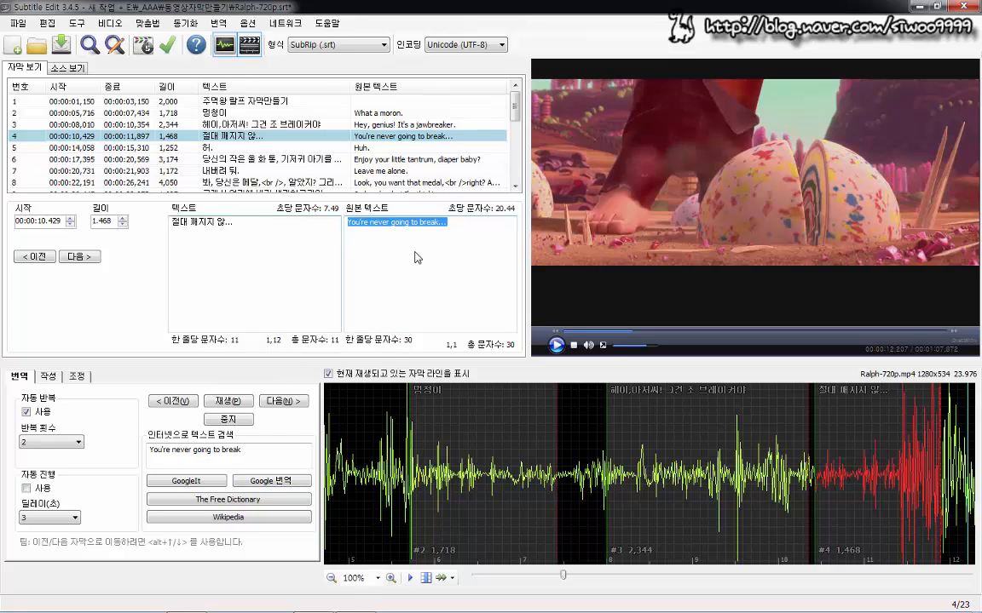
pyautogui.hotkey('alt', 'Down')
pyautogui.hotkey('alt', 'Down')
pyautogui.hotkey('alt', 'Down')
pyautogui.hotkey('alt', 'Down')
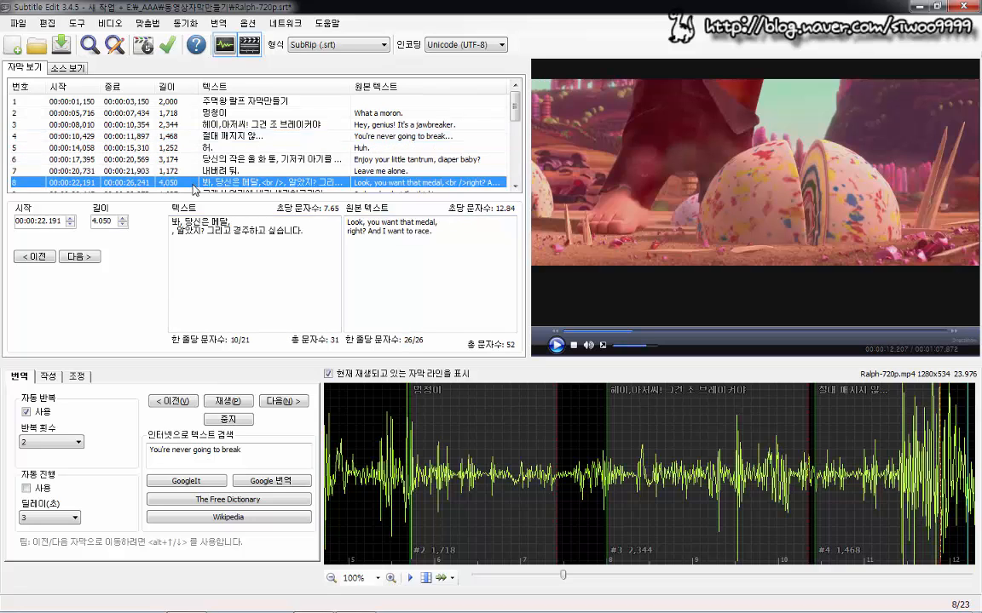
# Step: Select the title line and examine its text formatting options, such as bold, color and font
pyautogui.click(226, 103)
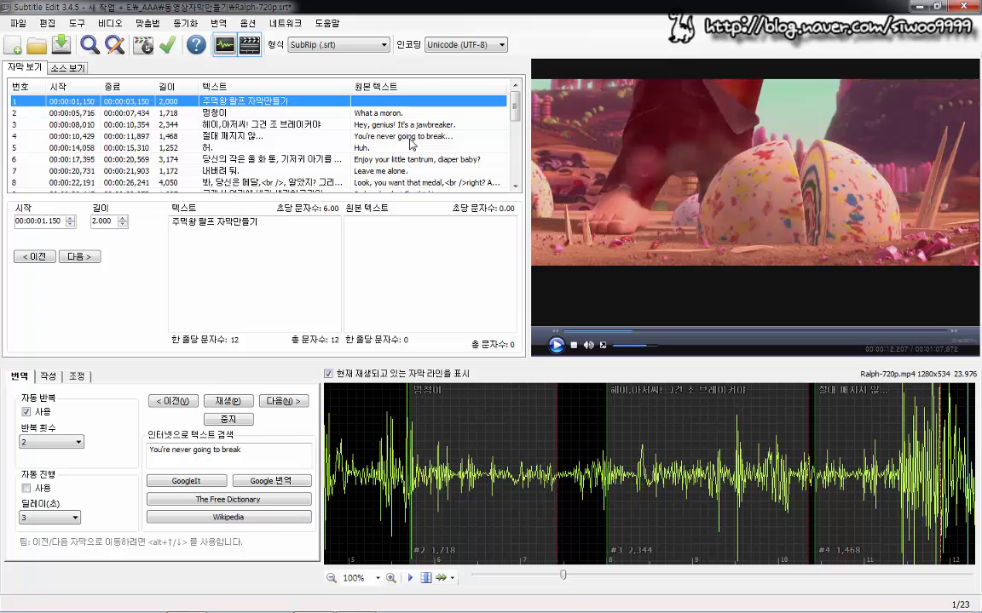
pyautogui.rightClick(276, 107)
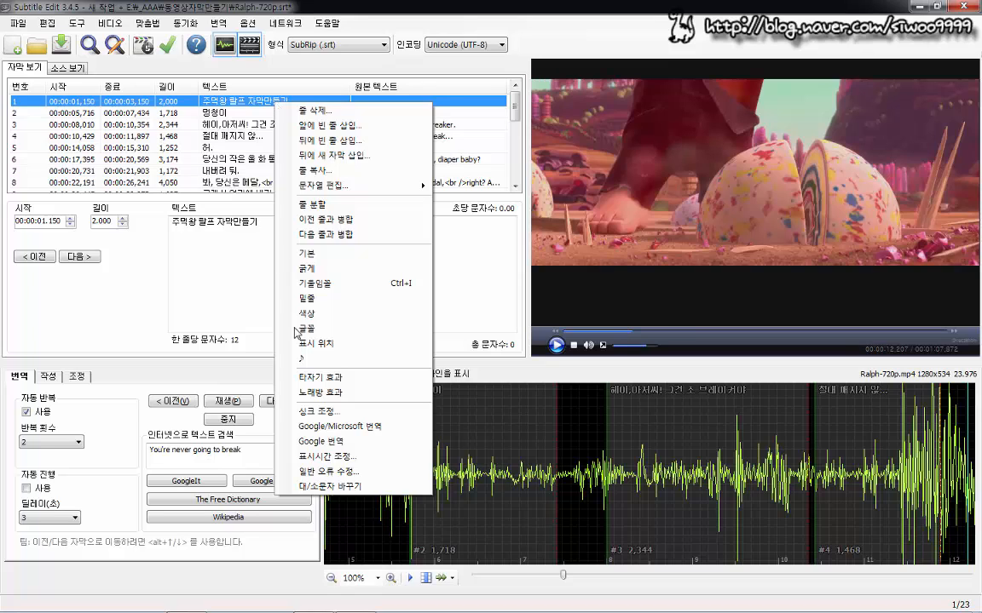
pyautogui.moveTo(289, 247); pyautogui.dragTo(423, 373)
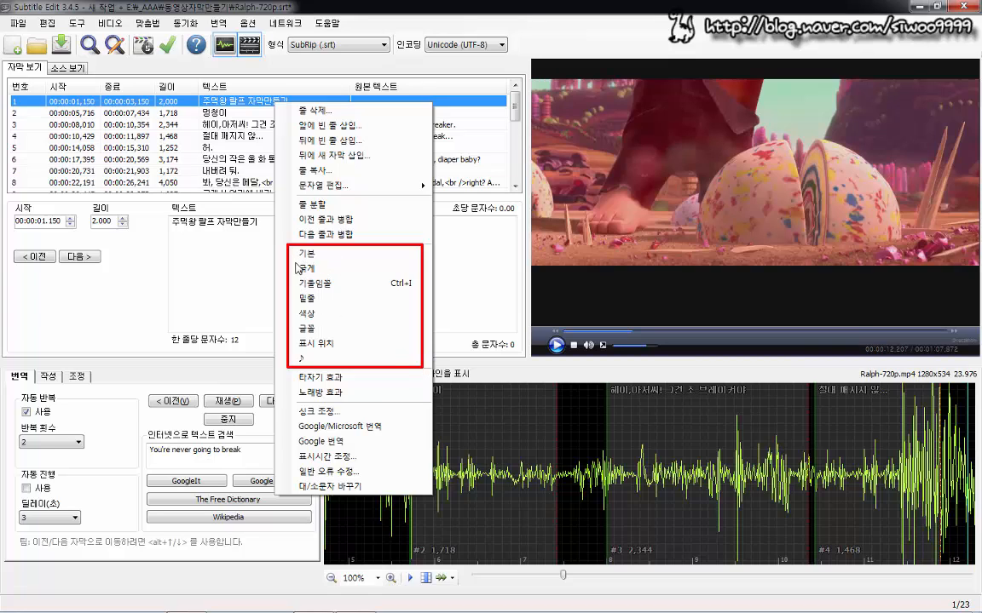
pyautogui.moveTo(295, 265); pyautogui.dragTo(326, 276)
pyautogui.moveTo(295, 307); pyautogui.dragTo(328, 321)
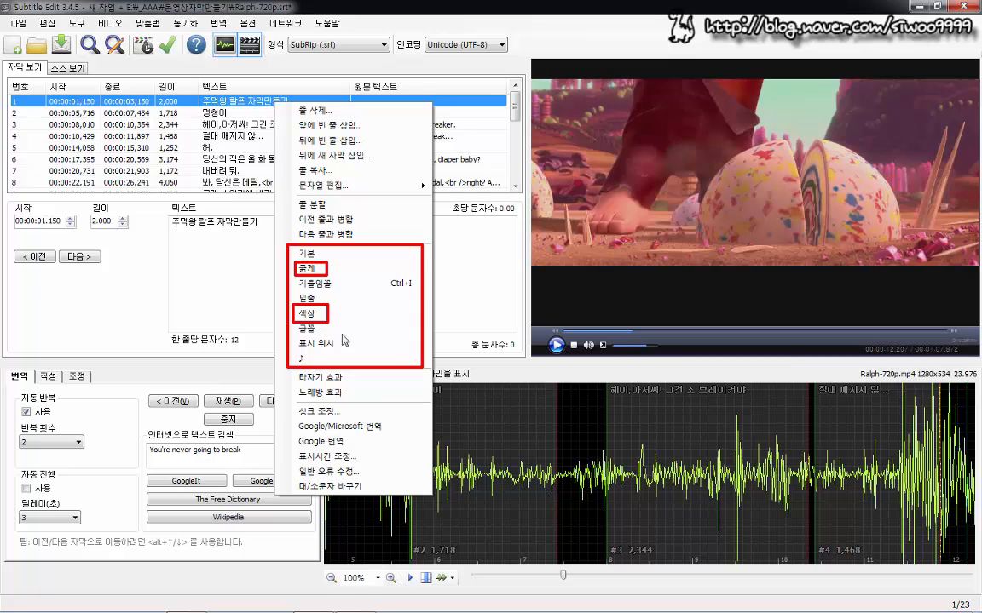
pyautogui.moveTo(294, 325); pyautogui.dragTo(329, 340)
pyautogui.press('Escape')
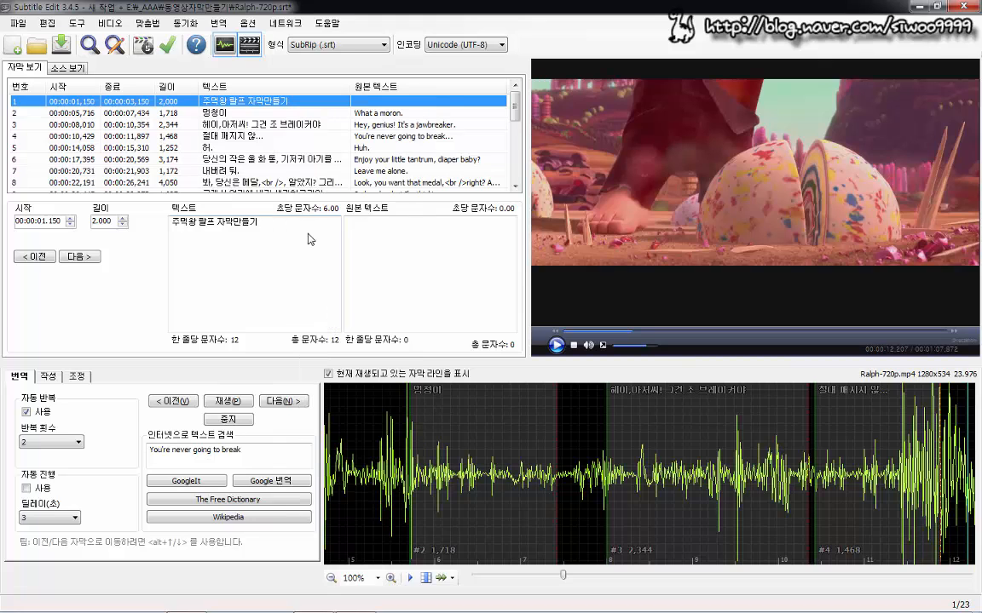
# Step: Color the title line "주먹왕 랄프 자막만들기" red (#ff0000) and show it in the video preview
pyautogui.rightClick(247, 101)
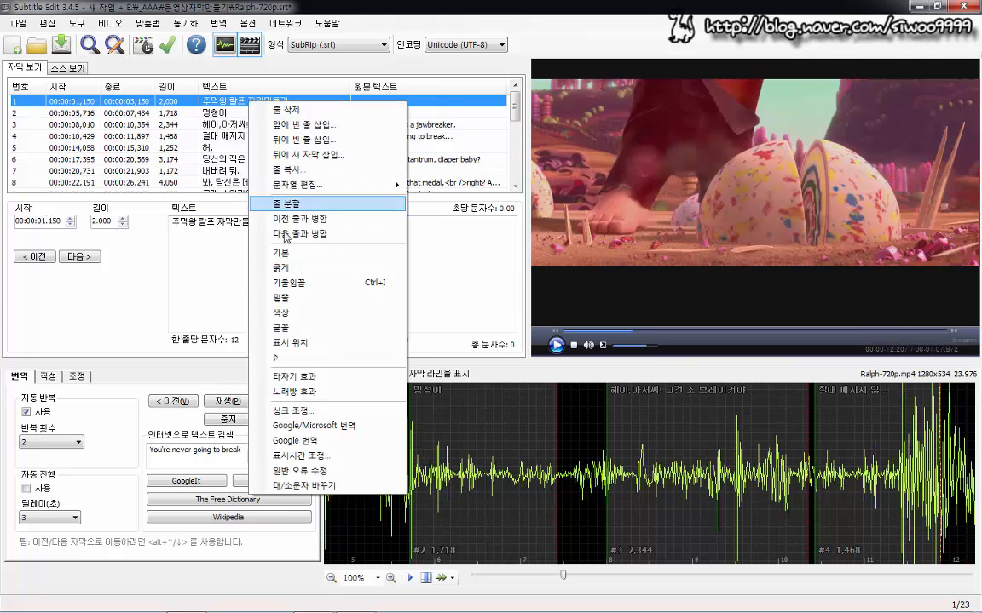
pyautogui.click(296, 322)
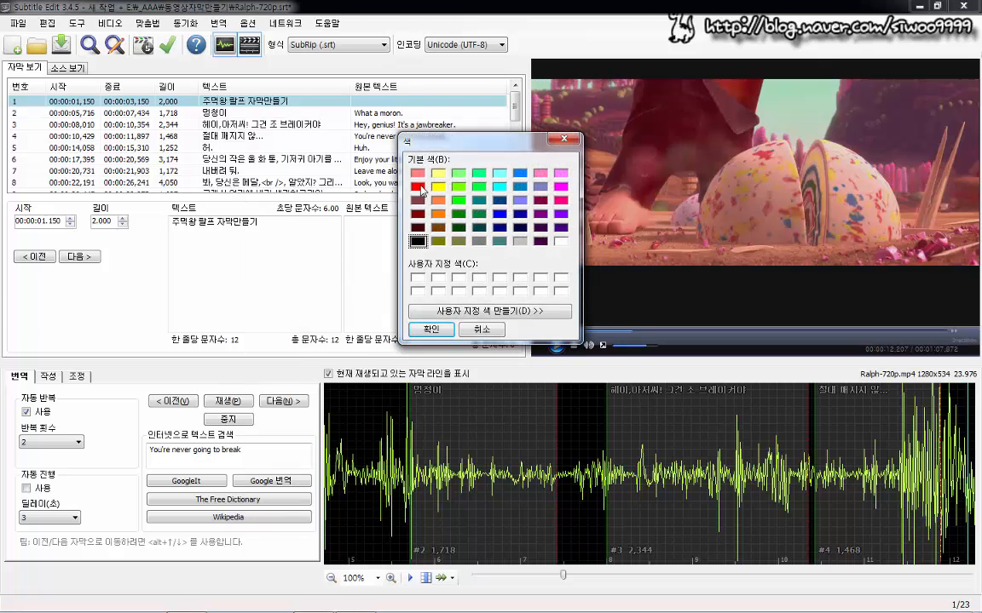
pyautogui.click(417, 187)
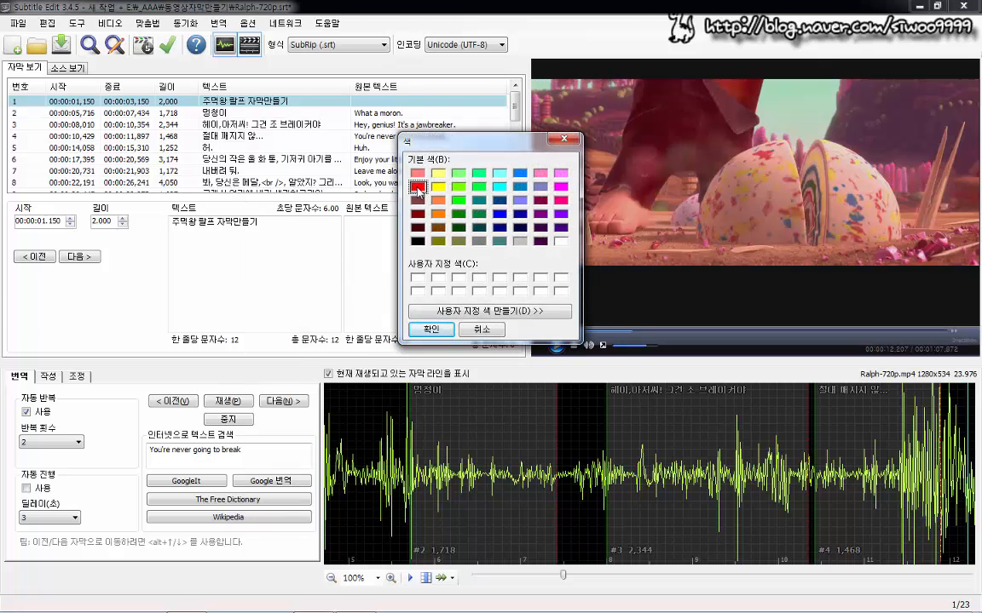
pyautogui.click(430, 330)
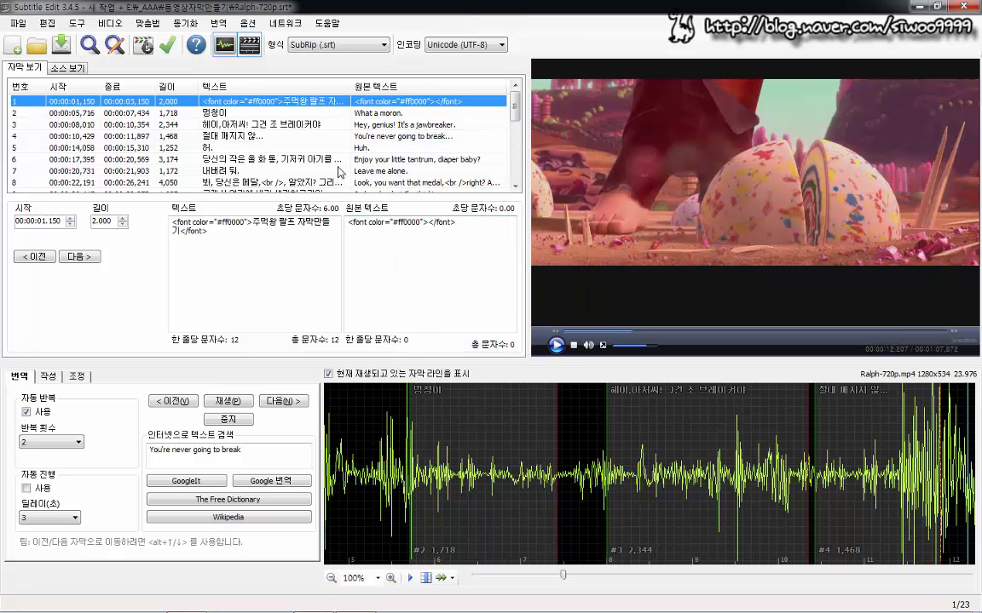
pyautogui.doubleClick(315, 108)
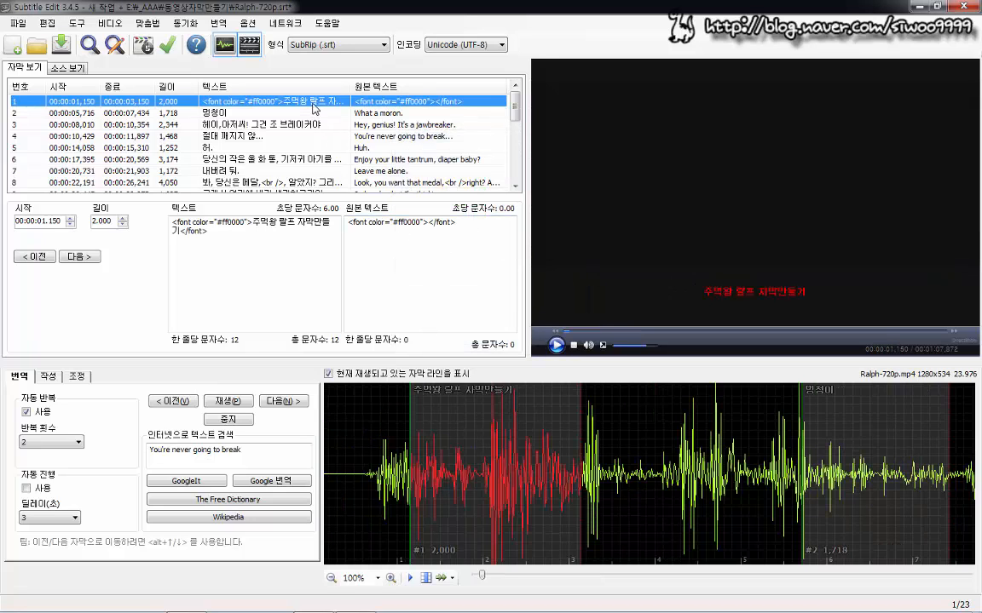
# Step: Make the red title line bold, and select its tagged text to inspect it
pyautogui.rightClick(330, 103)
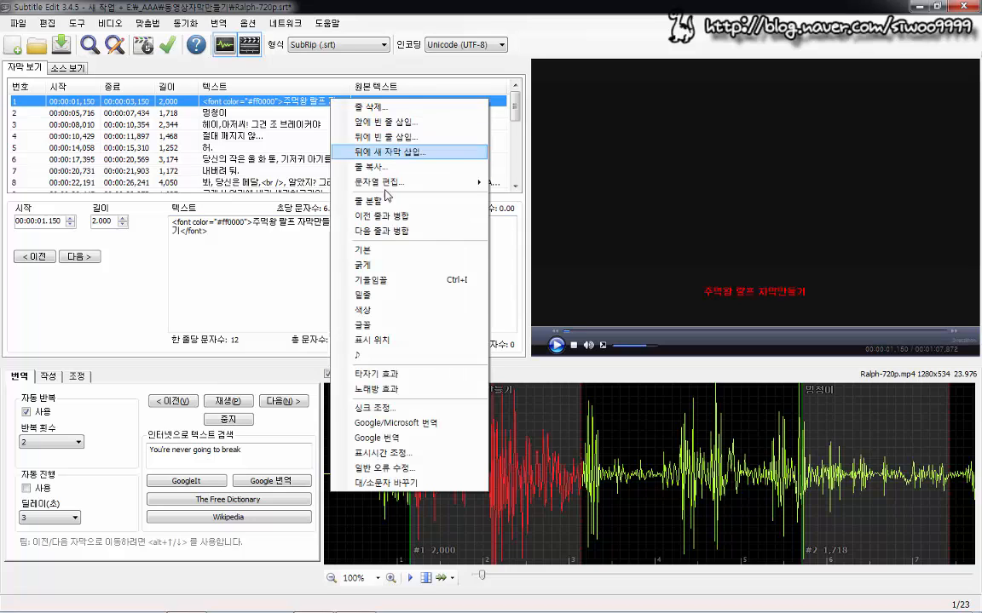
pyautogui.click(362, 262)
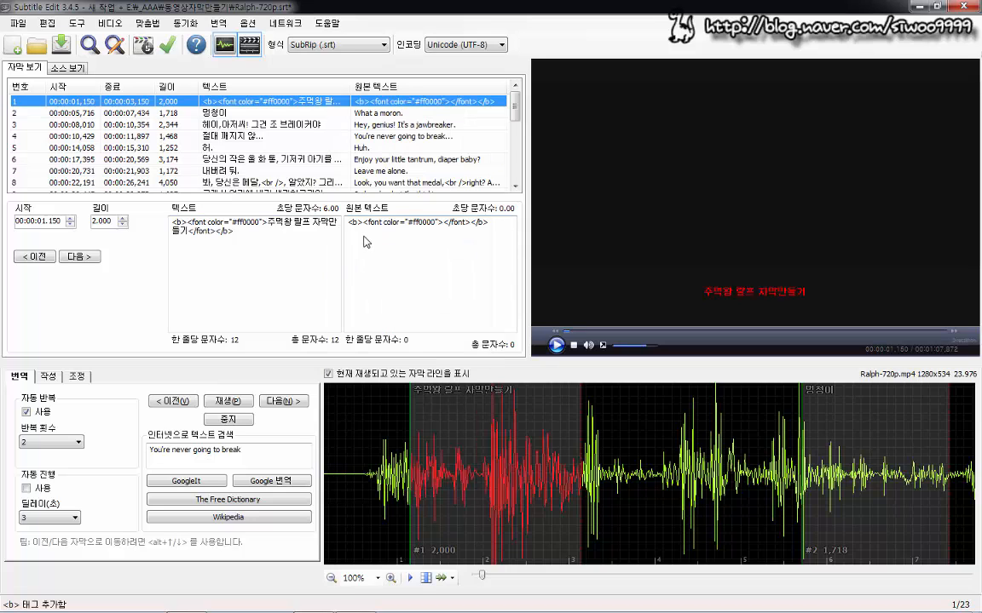
pyautogui.moveTo(239, 243); pyautogui.dragTo(169, 229)
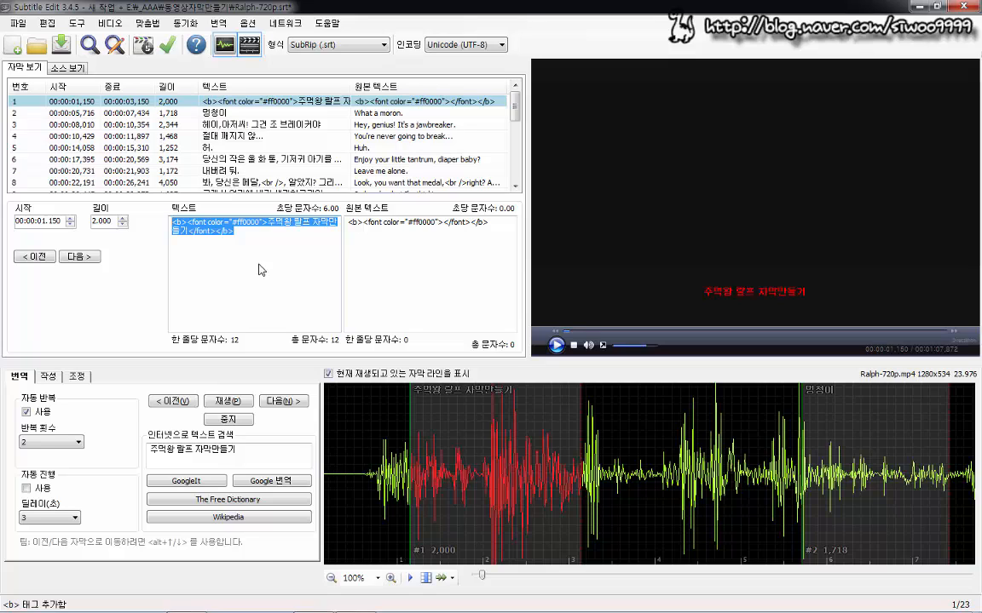
# Step: Browse the remaining lines of the subtitle list to review their machine-translated Korean text
pyautogui.click(77, 102)
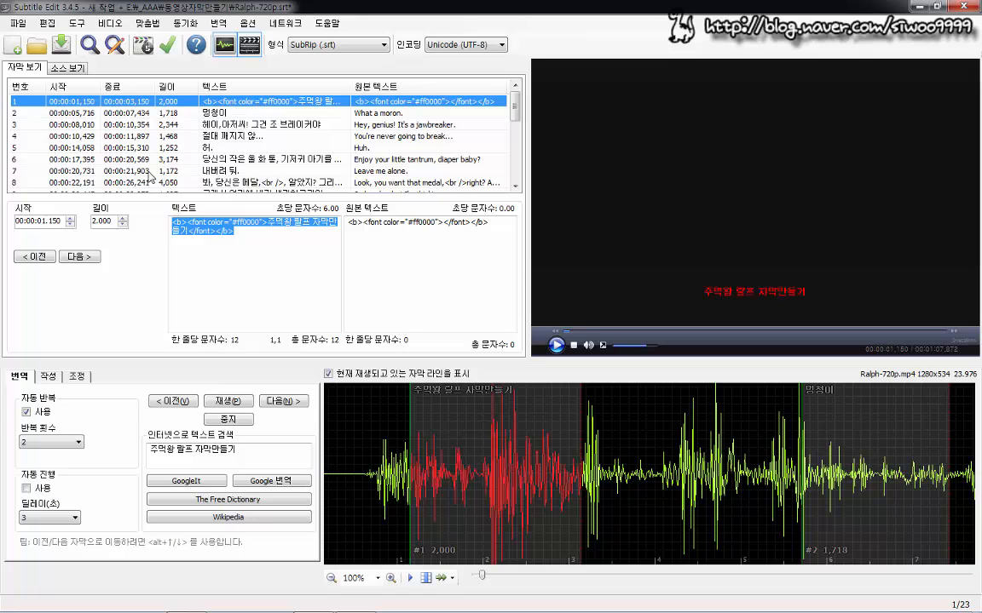
pyautogui.click(107, 173)
pyautogui.click(101, 184)
pyautogui.click(104, 192)
pyautogui.scroll(-2, 243, 132)
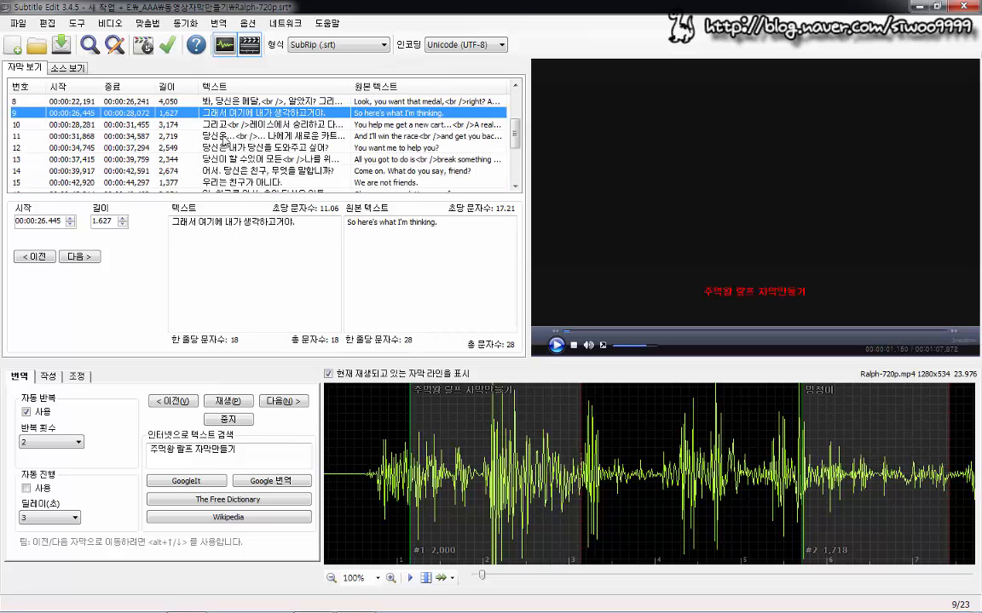
pyautogui.press('Down')
pyautogui.press('Down')
pyautogui.press('Down')
pyautogui.press('Down')
pyautogui.press('Down')
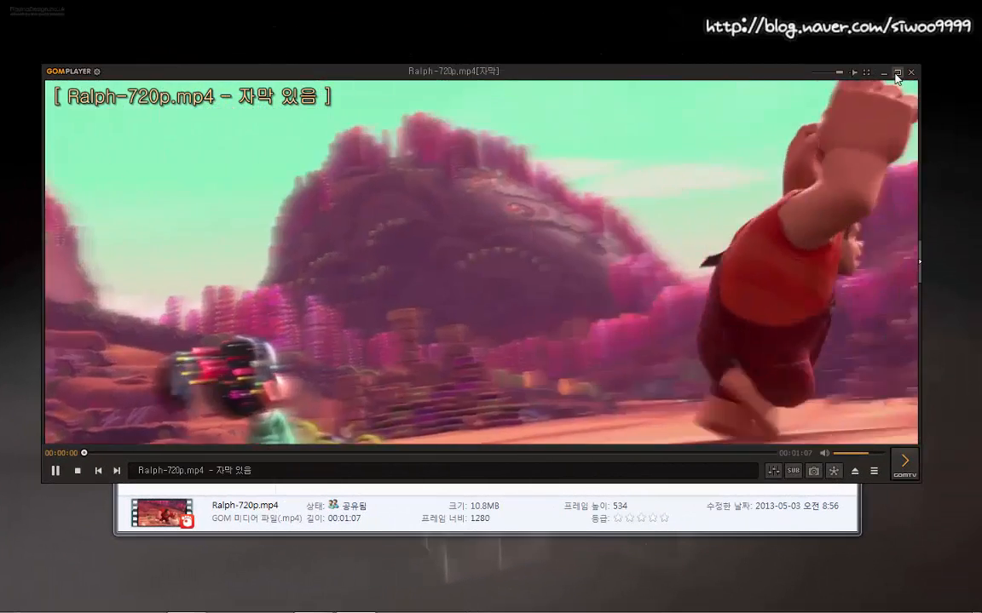
# Step: Maximize GOM Player to watch Ralph-720p.mp4 with its Korean subtitles
pyautogui.click(912, 78)
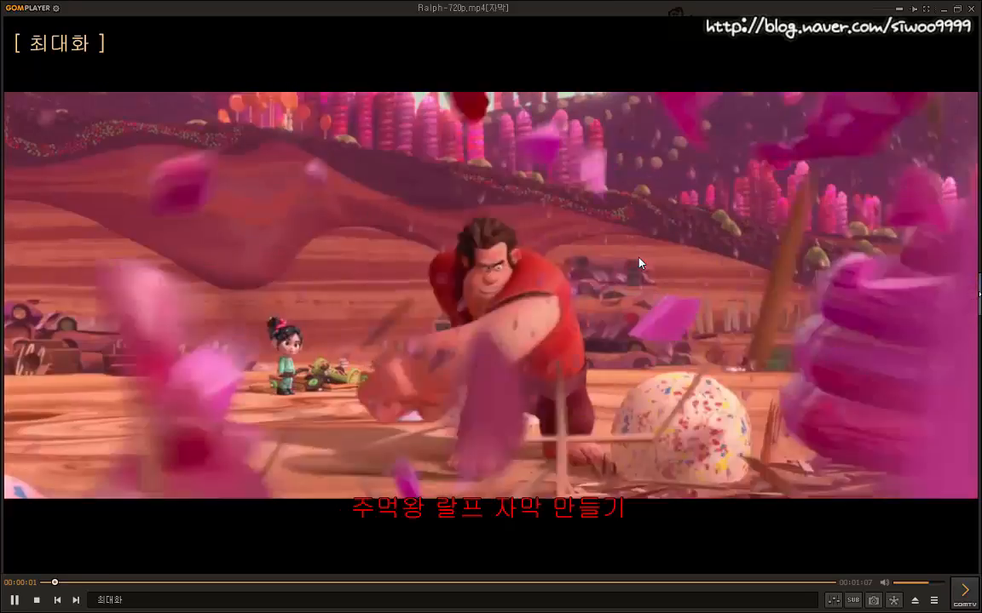